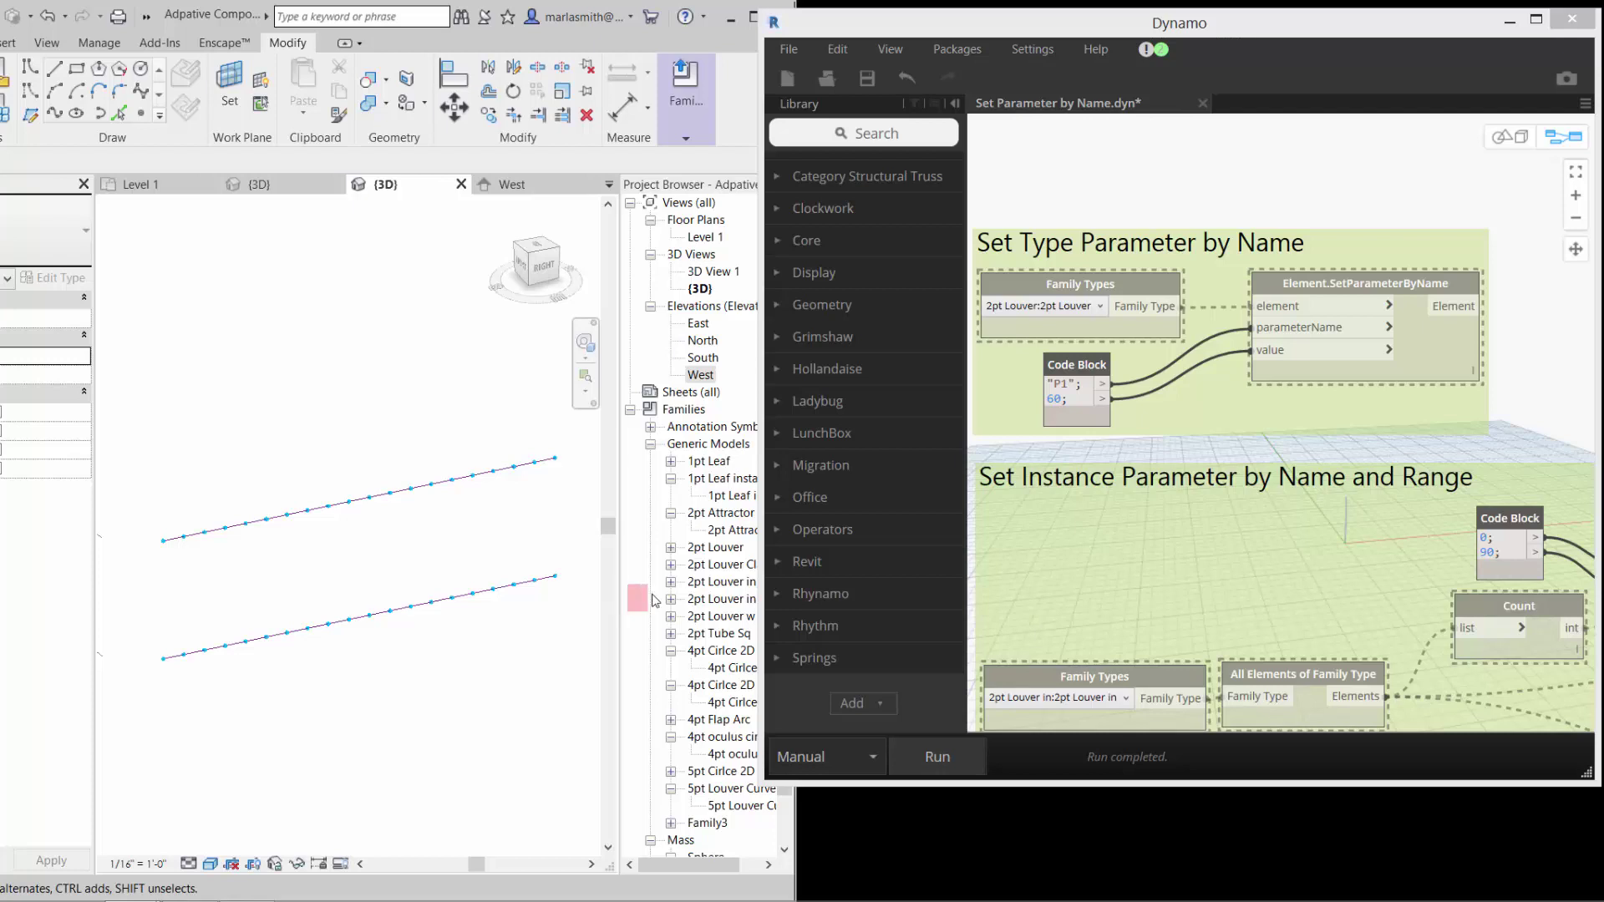
Place a 2pt Louver from the Project Browser between the right-hand ends of the lower and upper divided paths
left_click(717, 548)
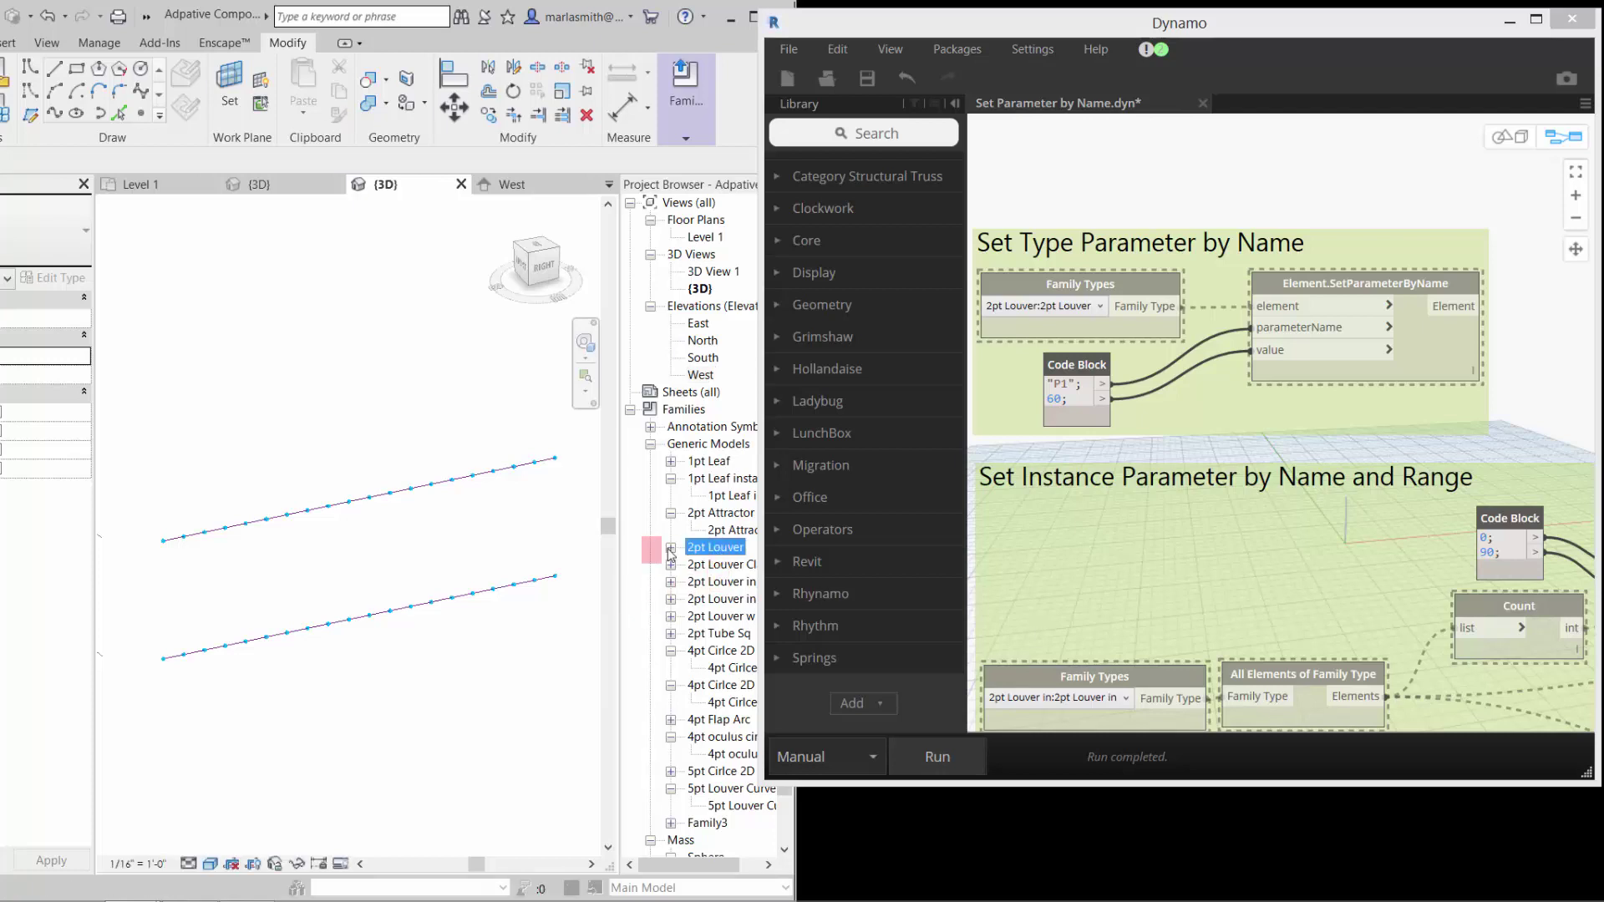
left_click(671, 548)
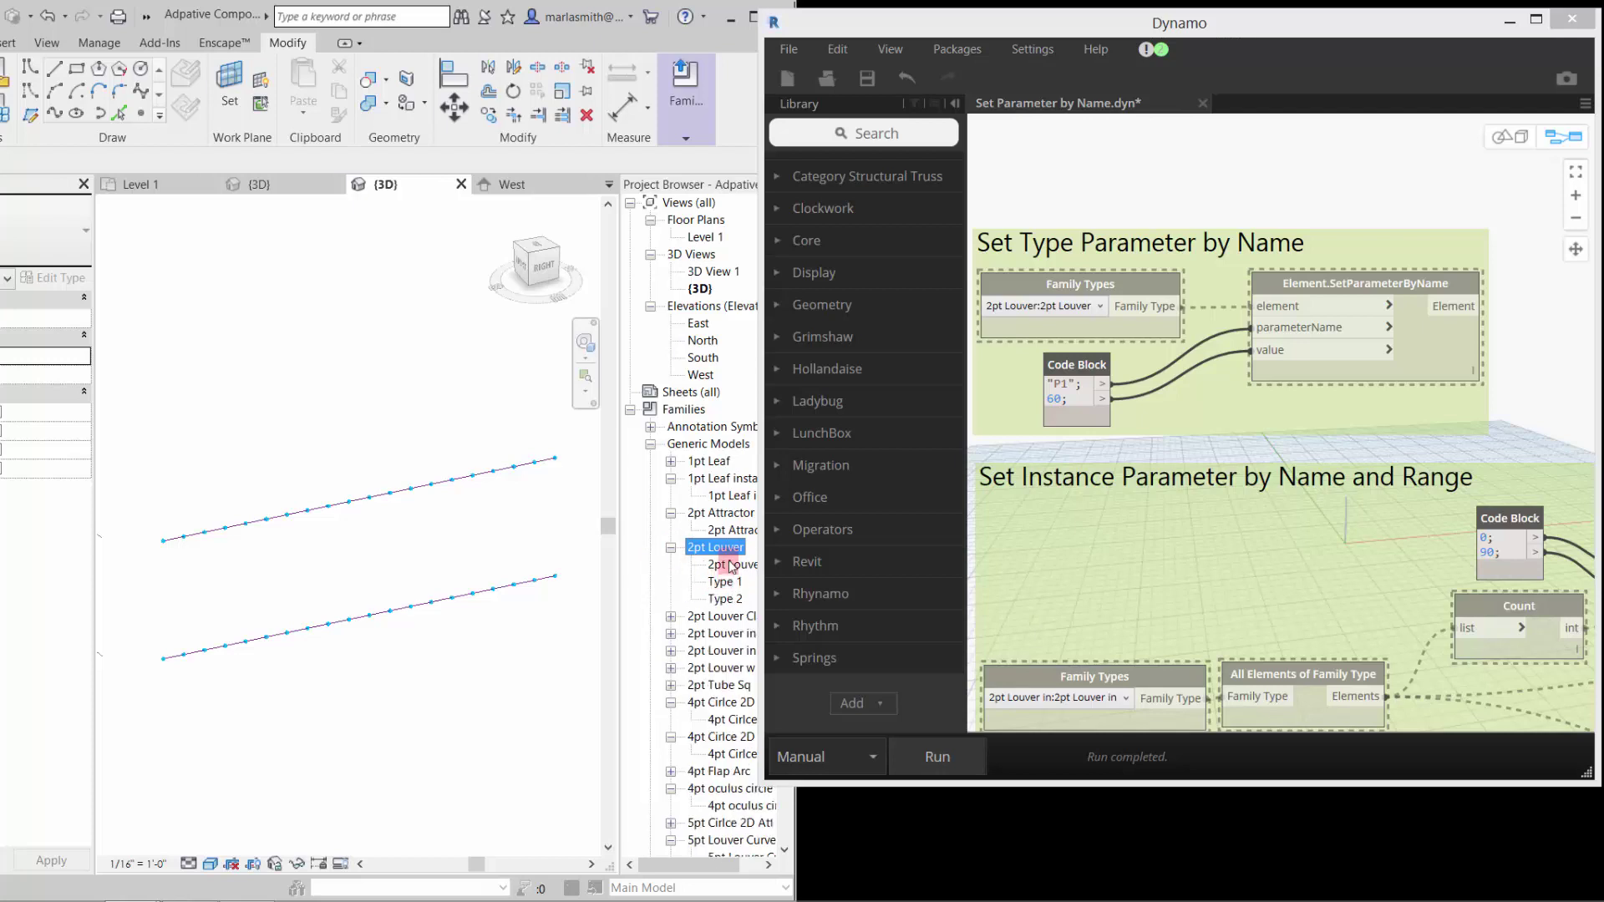
left_click(730, 565)
left_click_drag(731, 566, 535, 579)
left_click(535, 579)
left_click(529, 462)
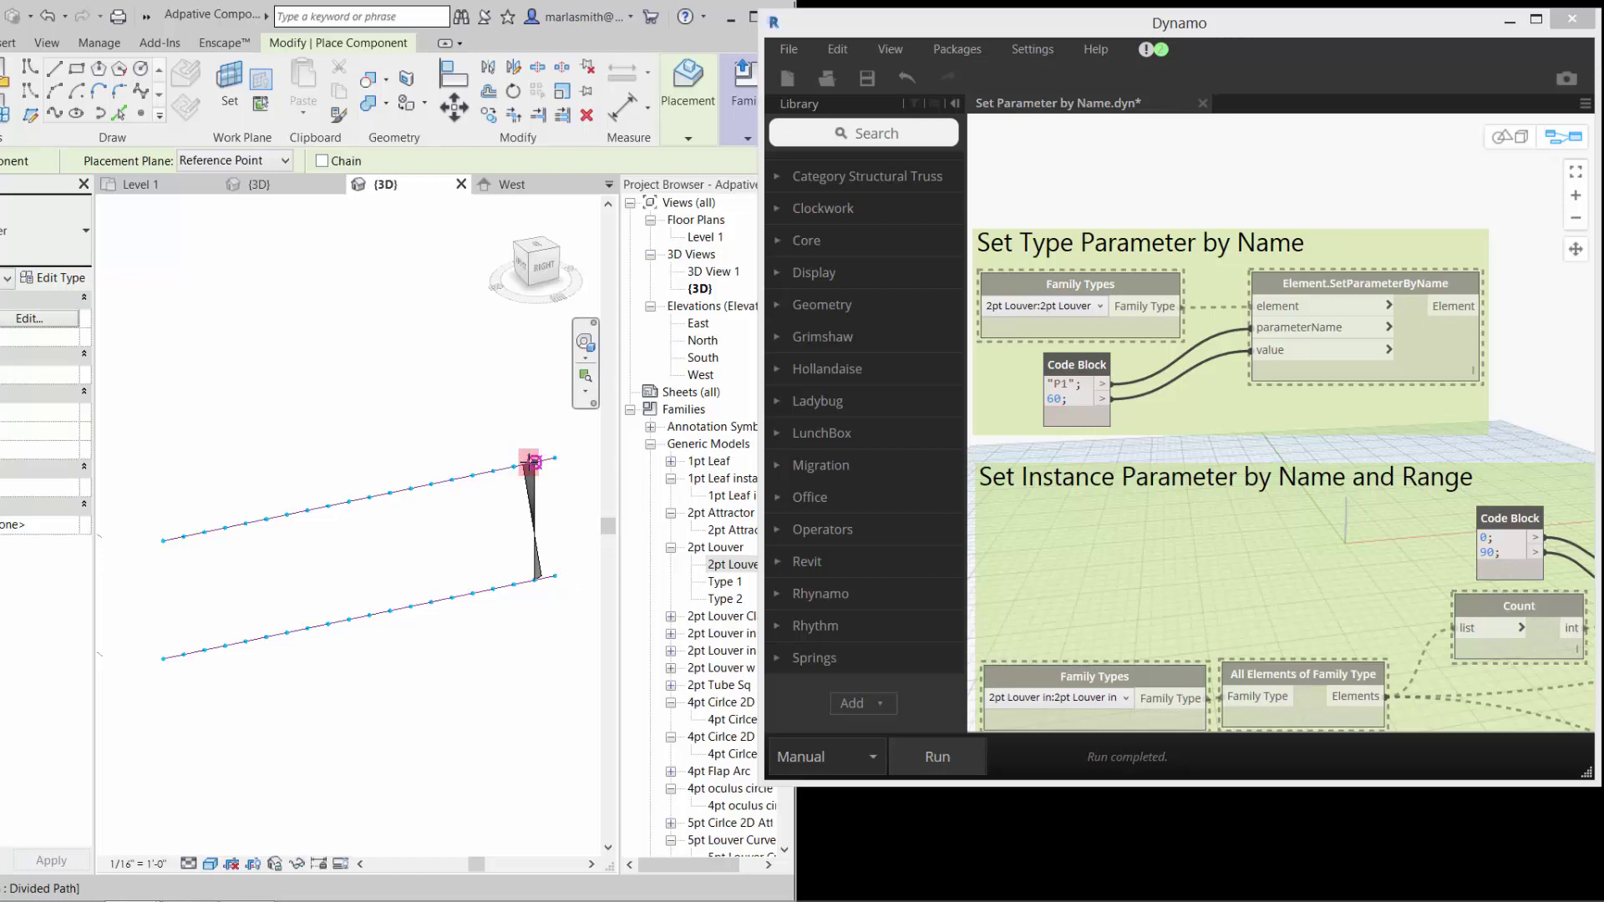
left_click(54, 113)
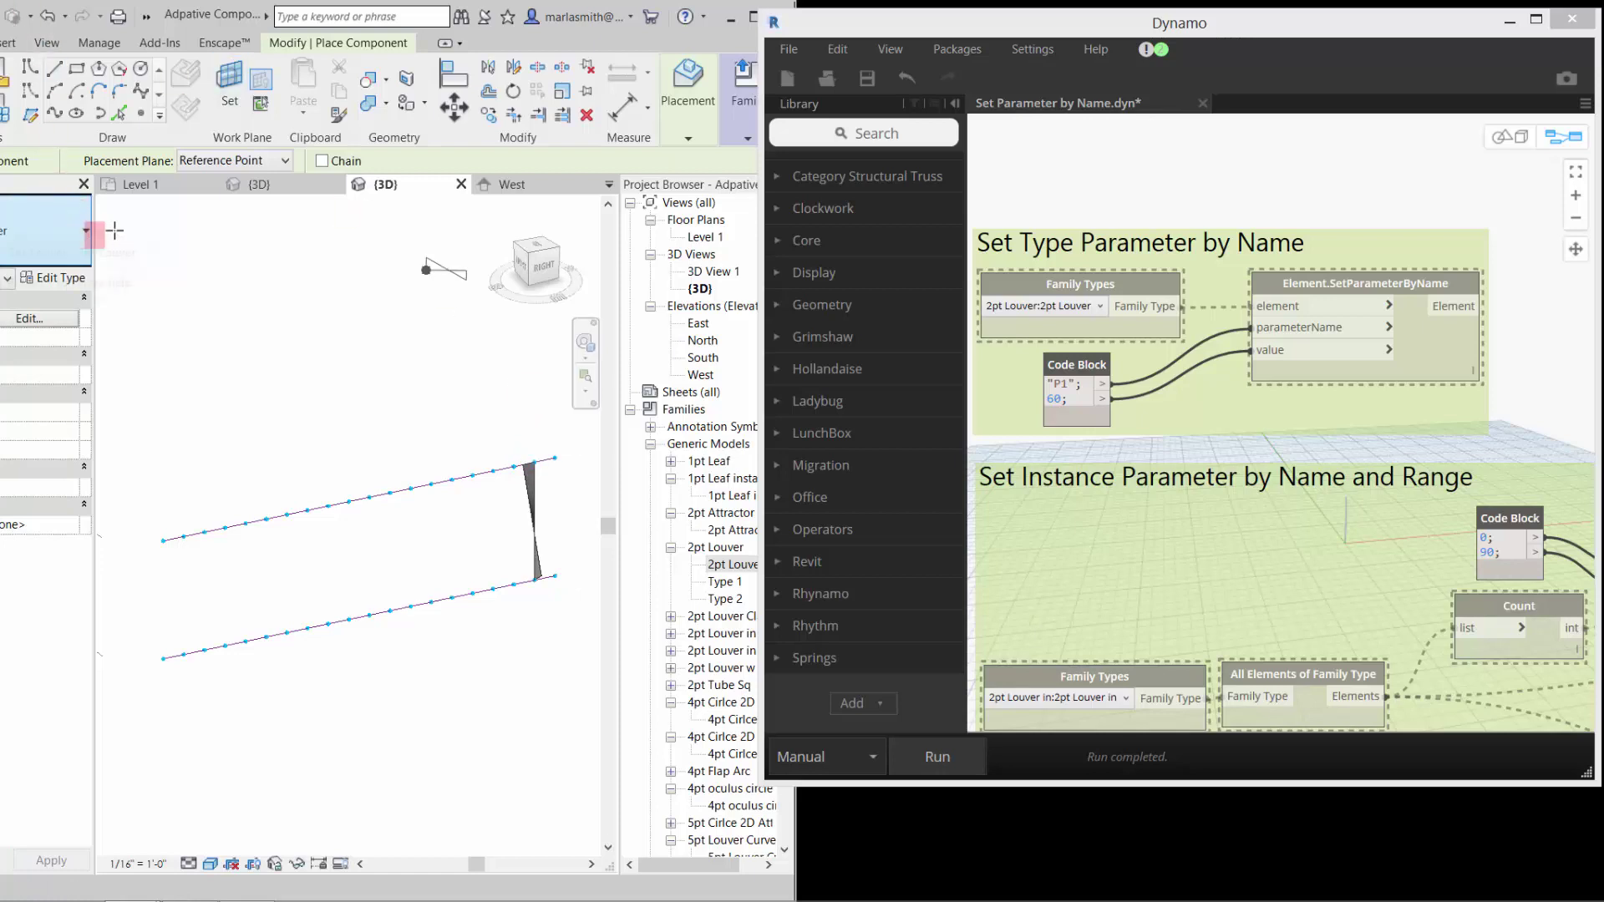
key("Escape")
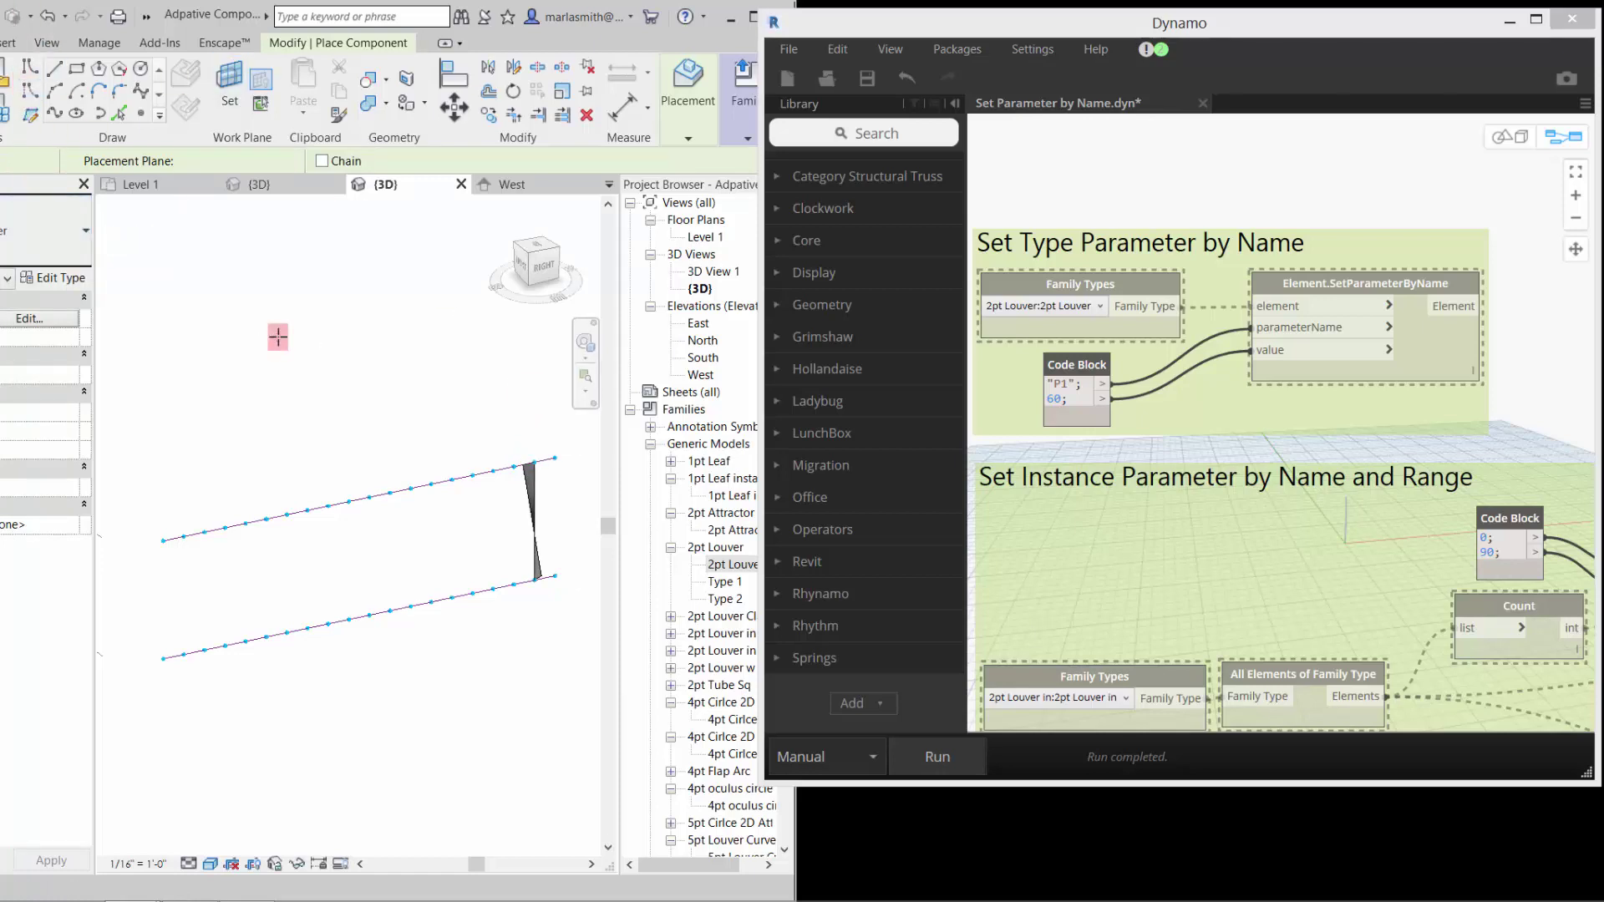
Set the louver's type parameters P1 and P2 to 0
left_click(535, 525)
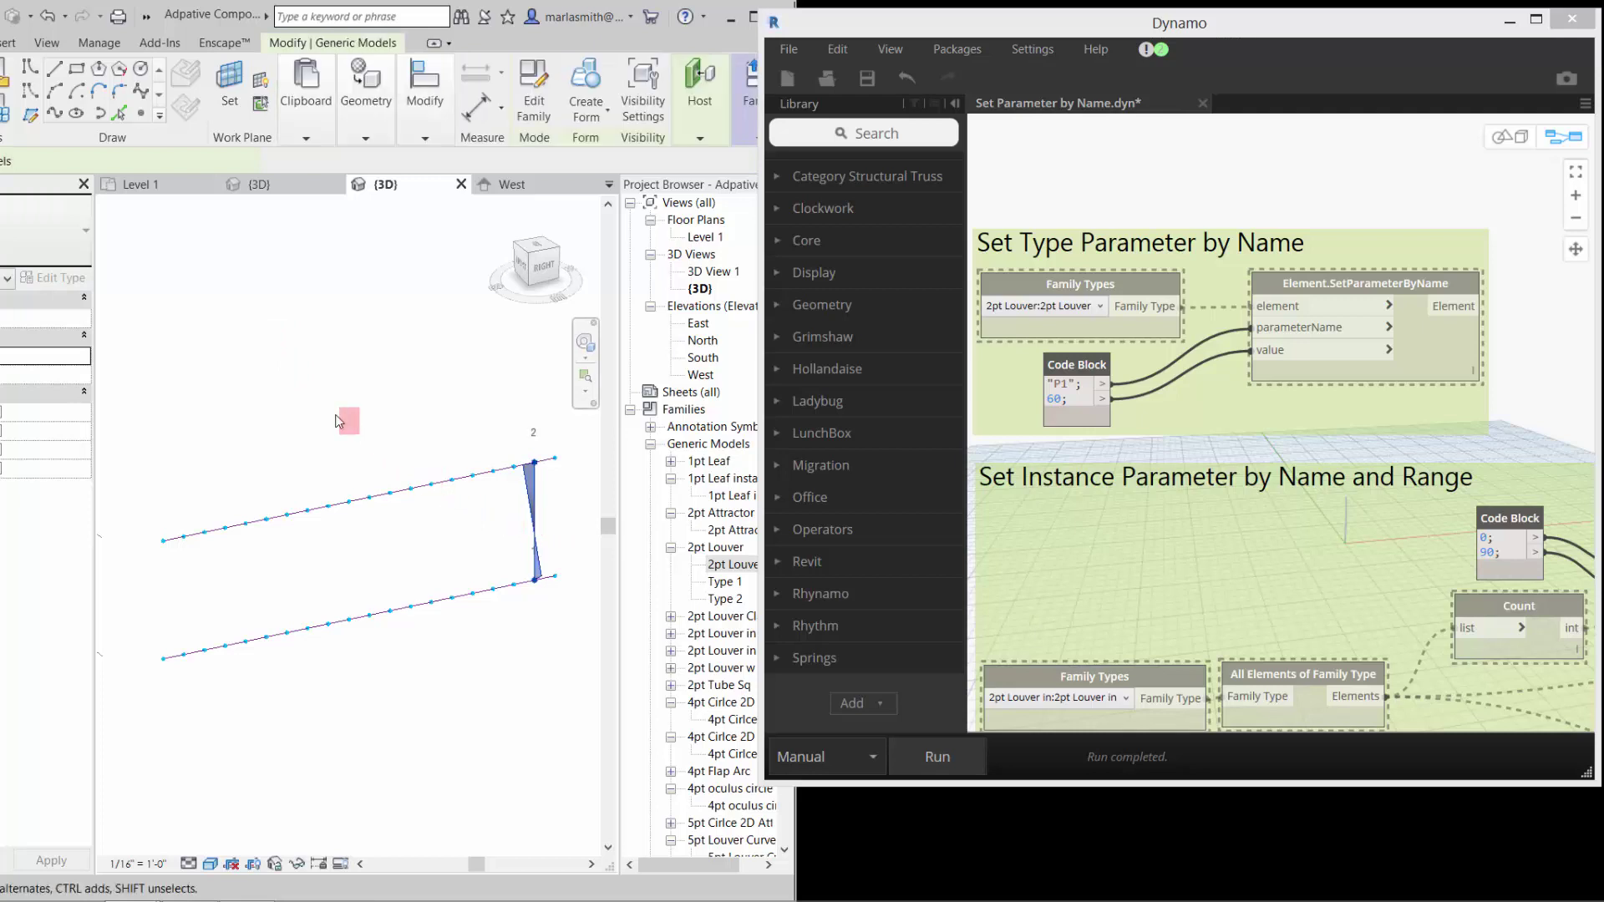
left_click(60, 278)
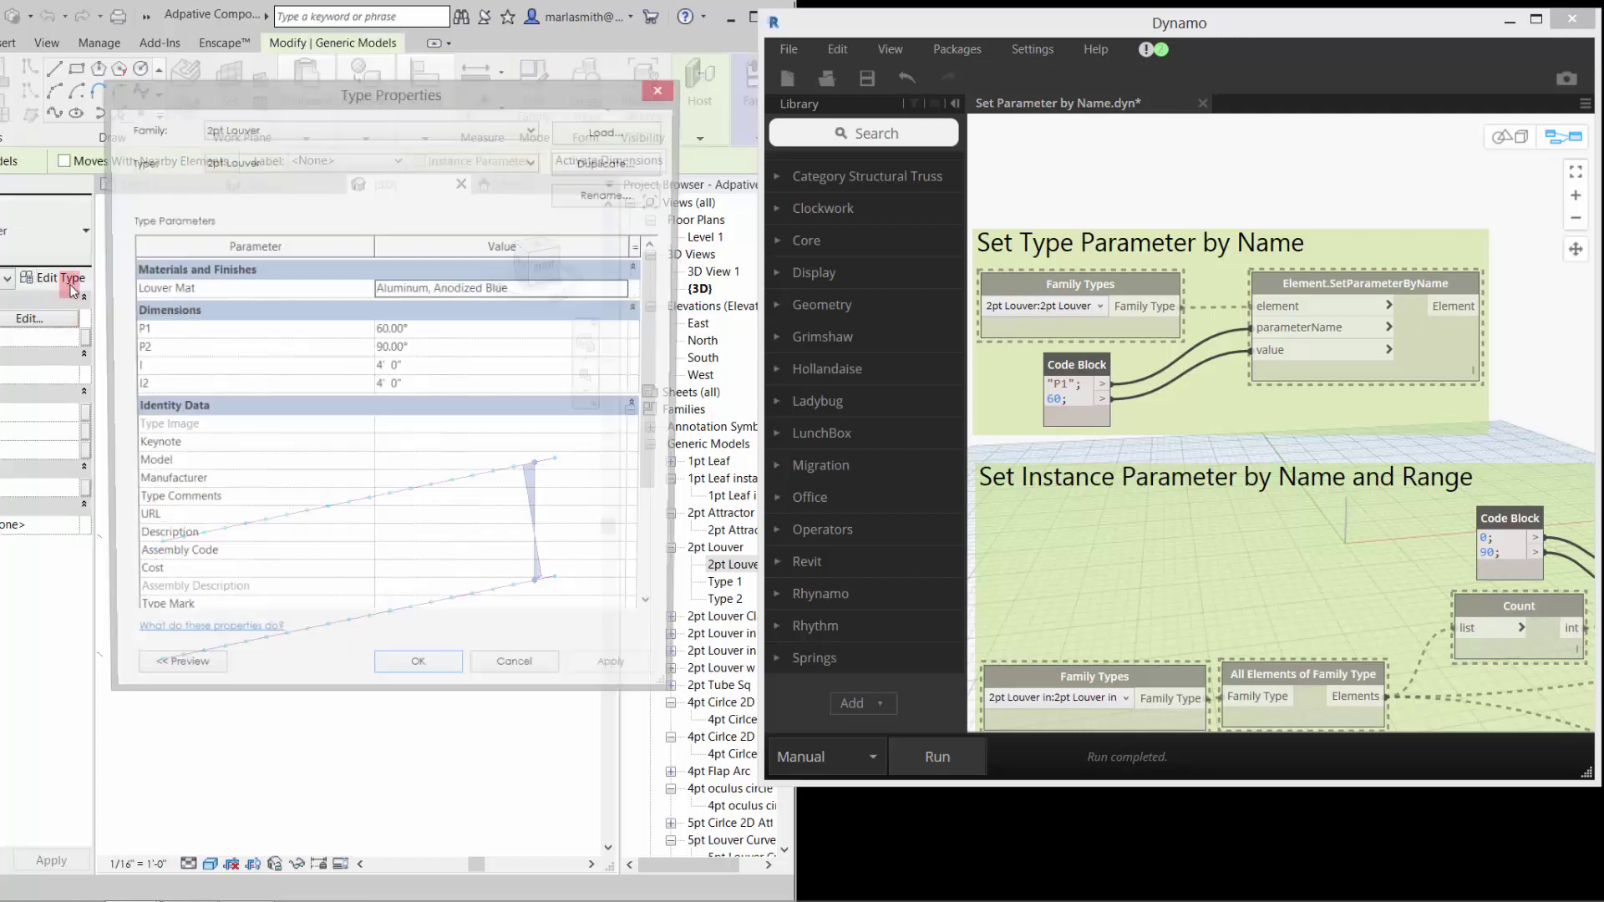
left_click(460, 331)
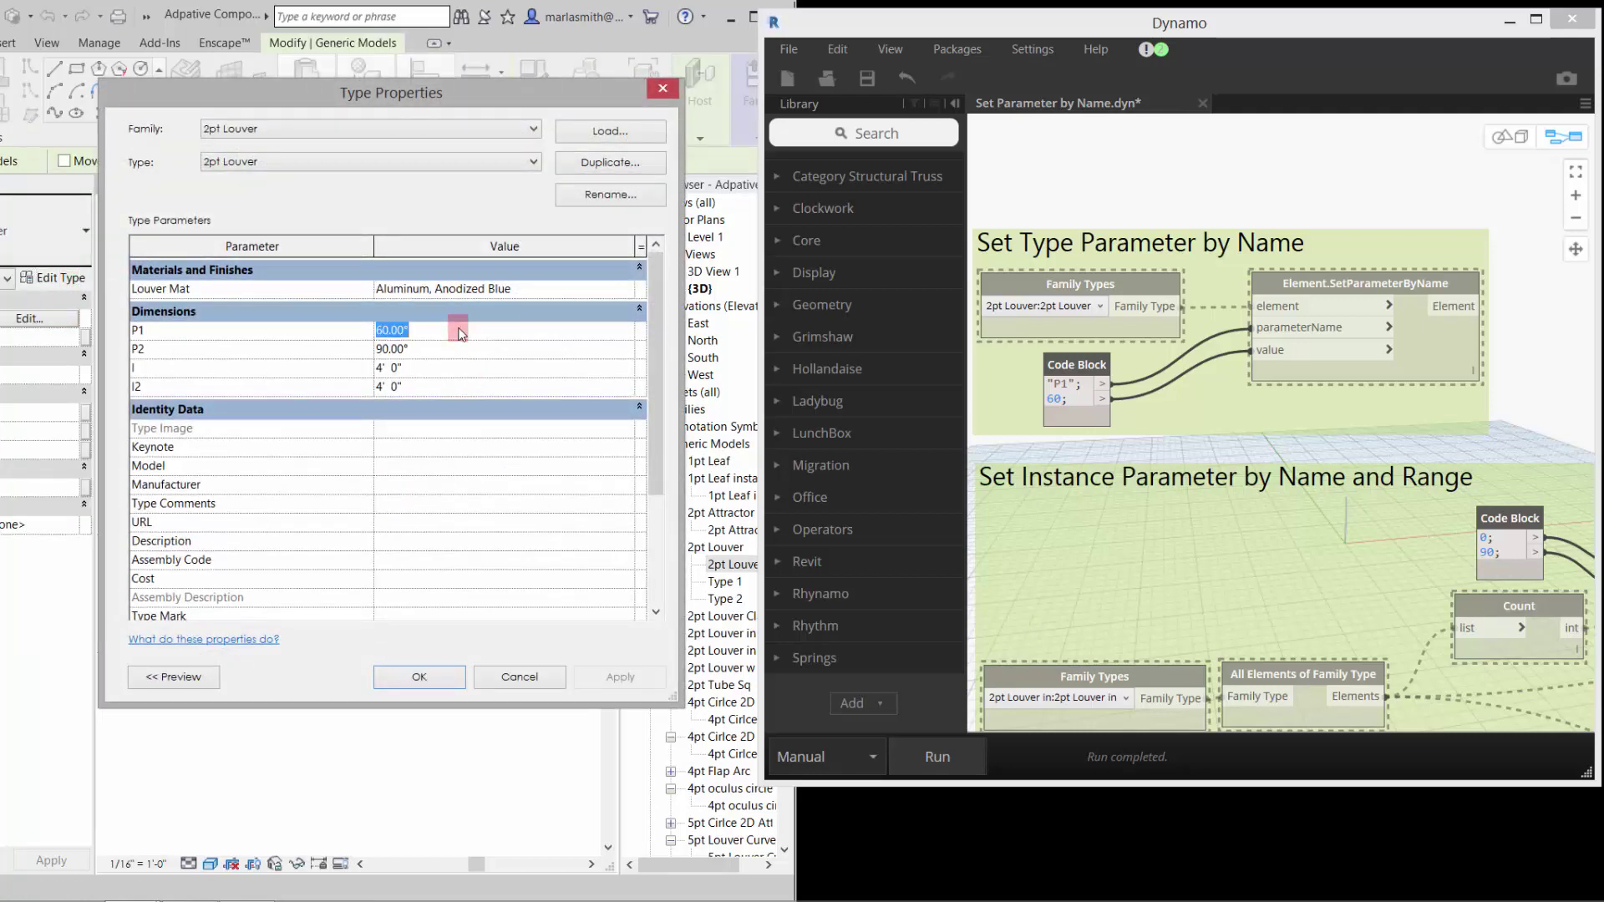
left_click(450, 349)
type("0")
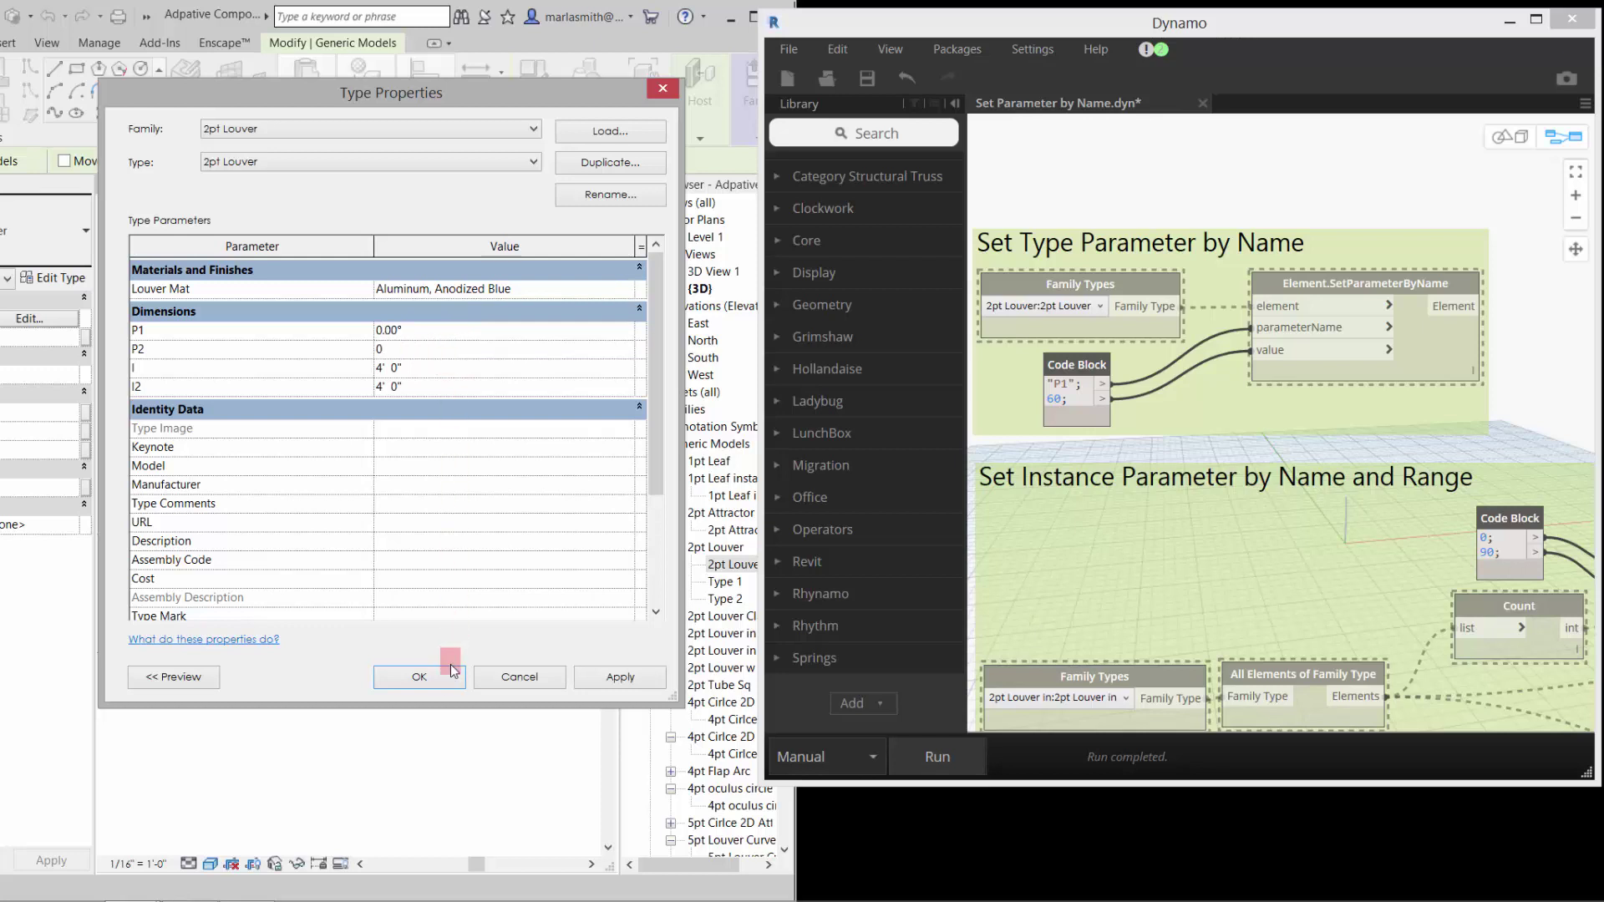
left_click(444, 678)
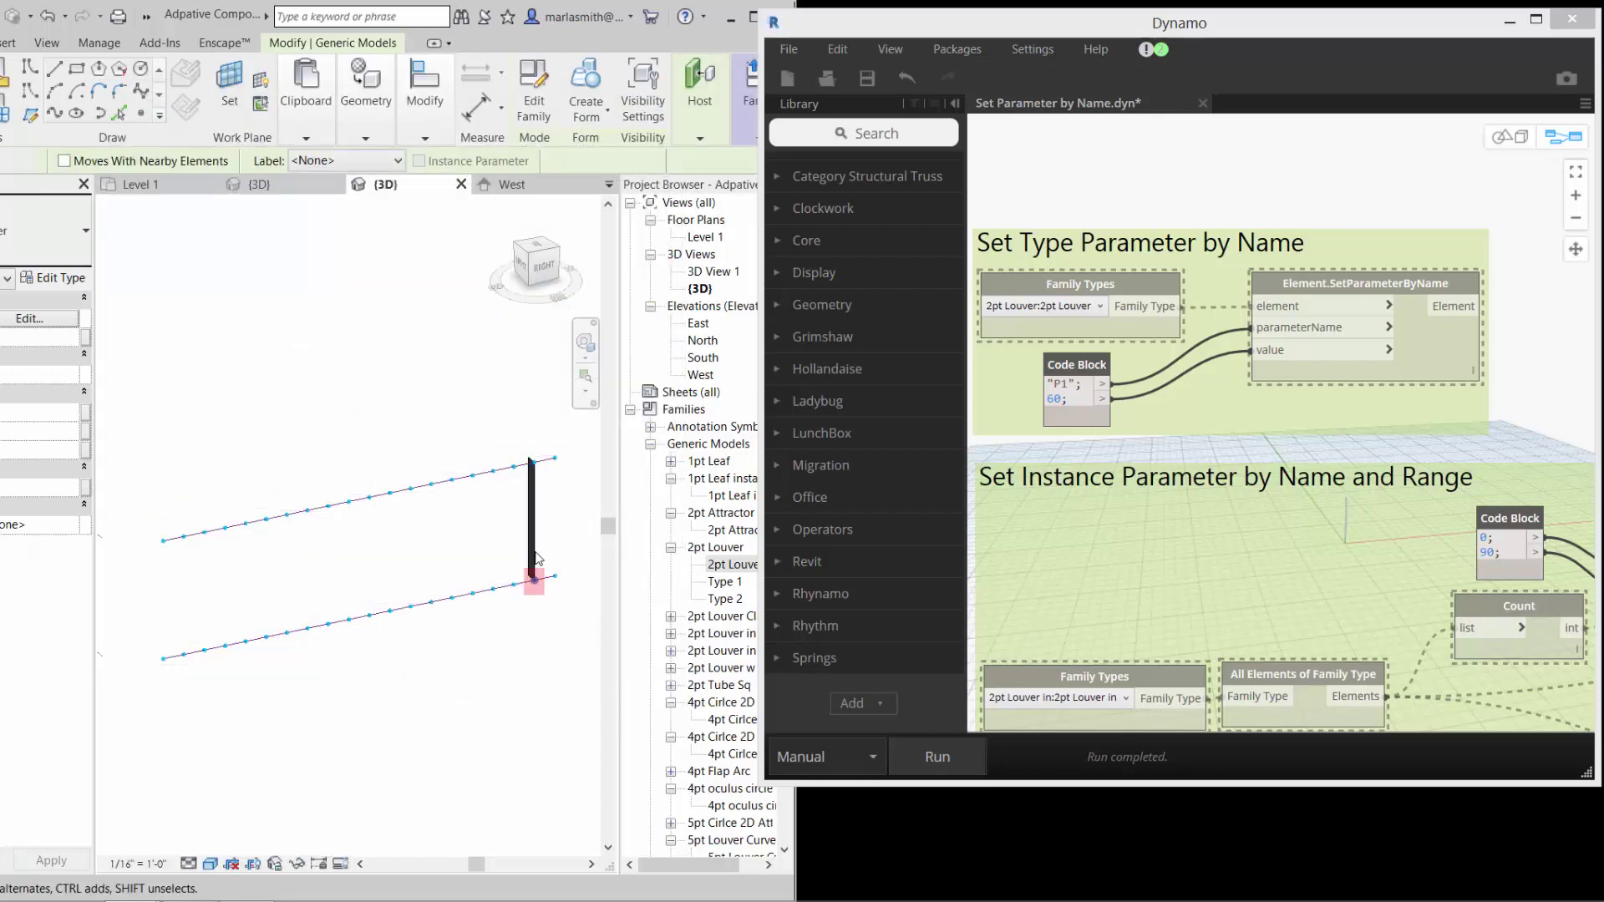
Repeat the straightened louver along both rows of divided-path points
left_click(529, 512)
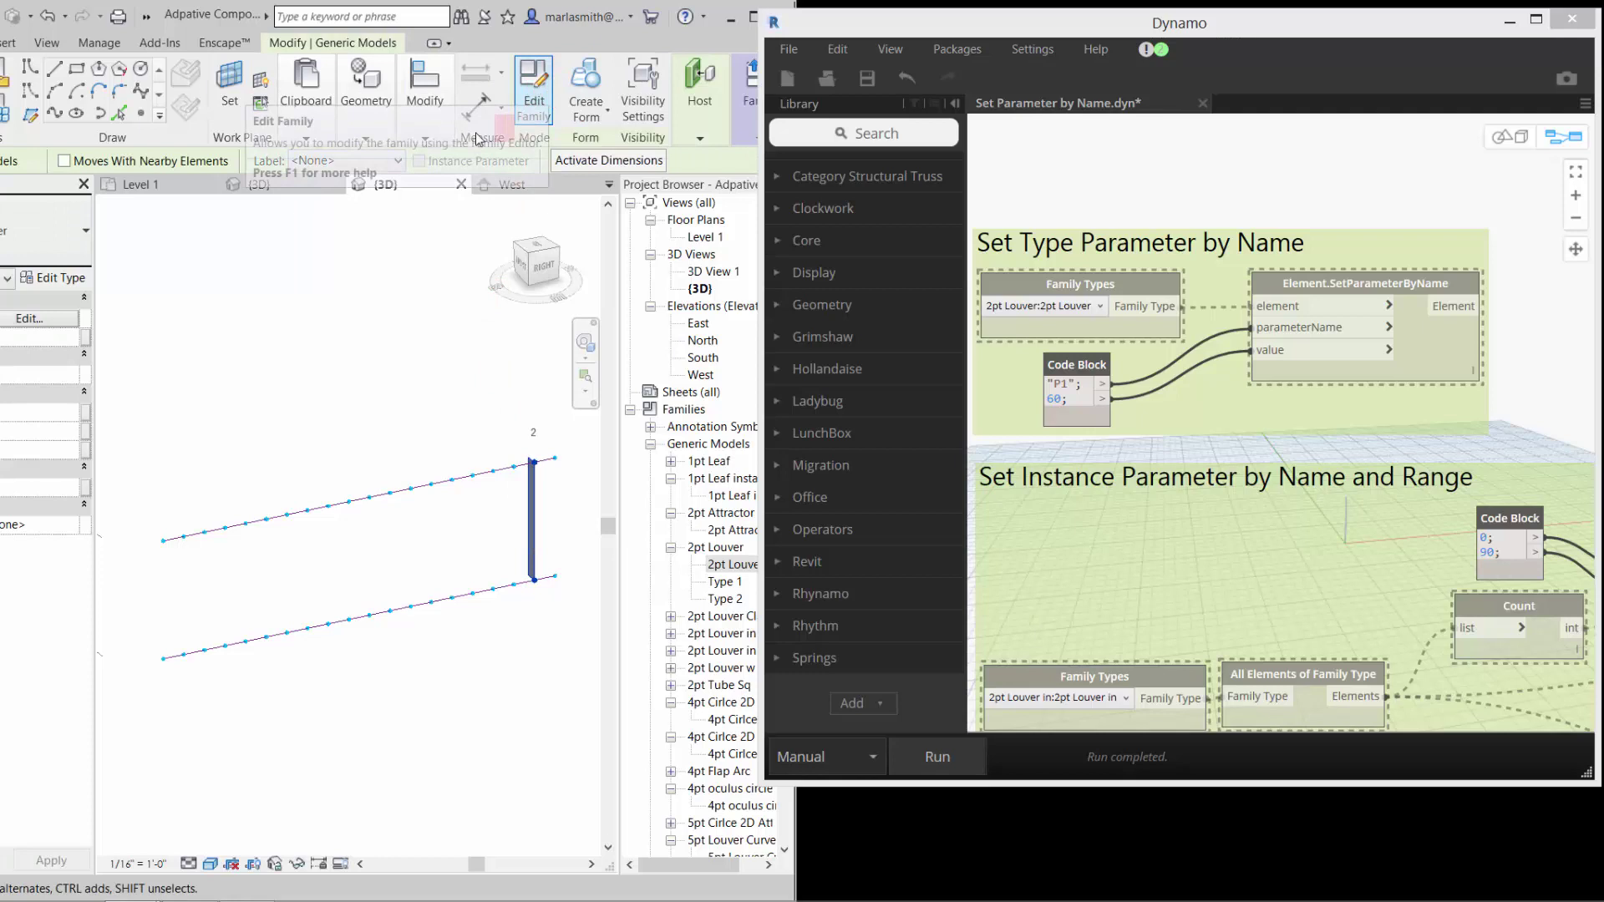
left_click(436, 142)
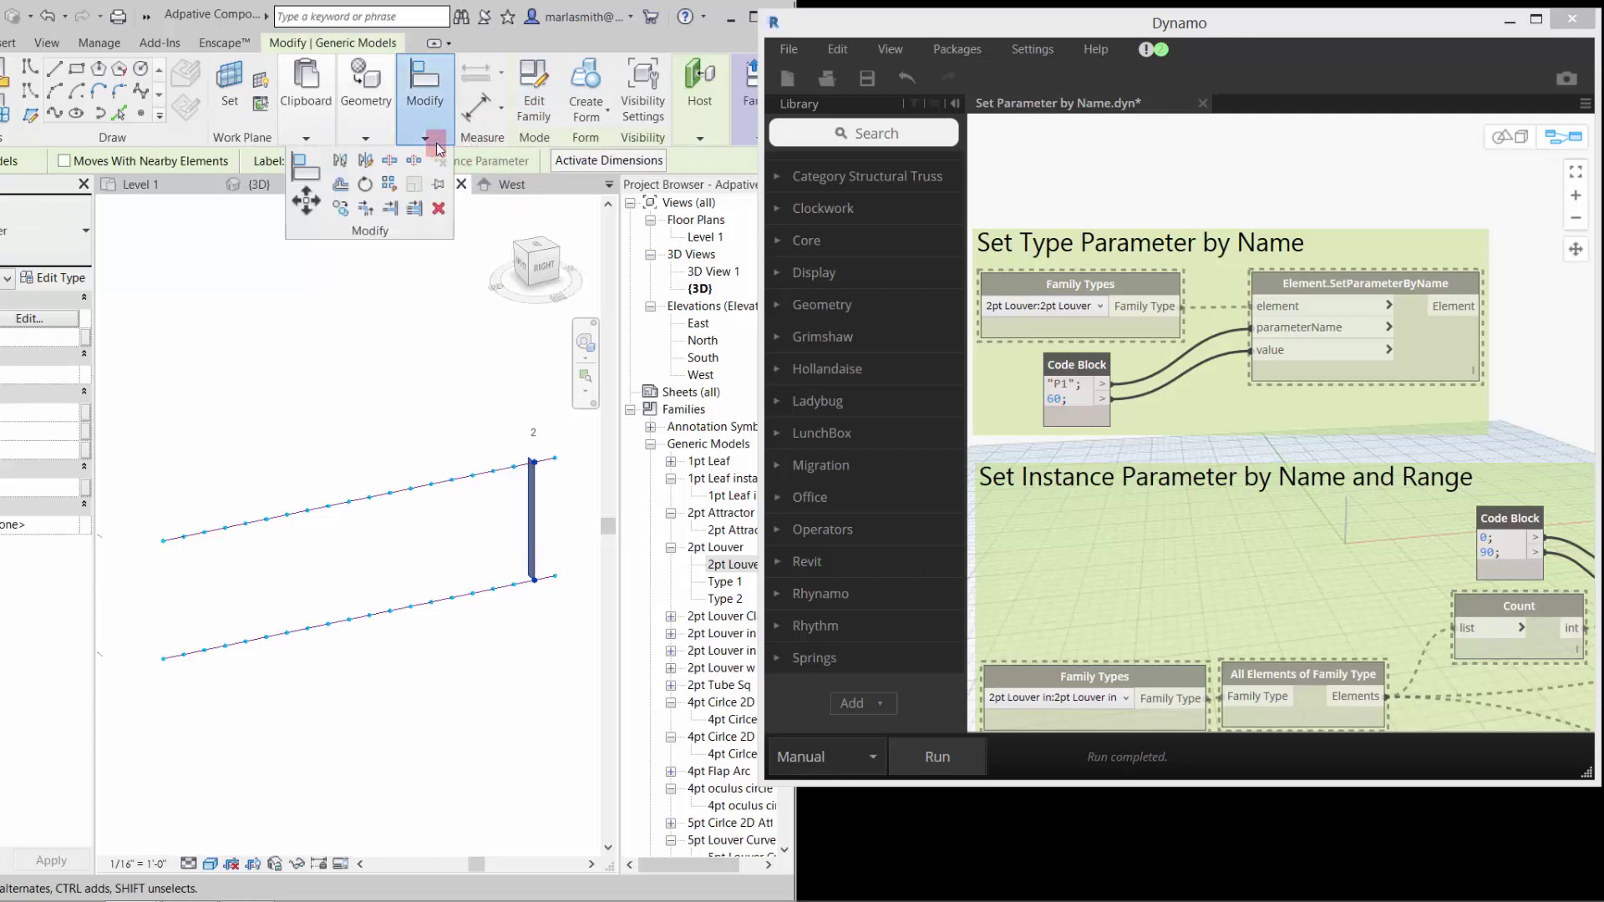
left_click(374, 351)
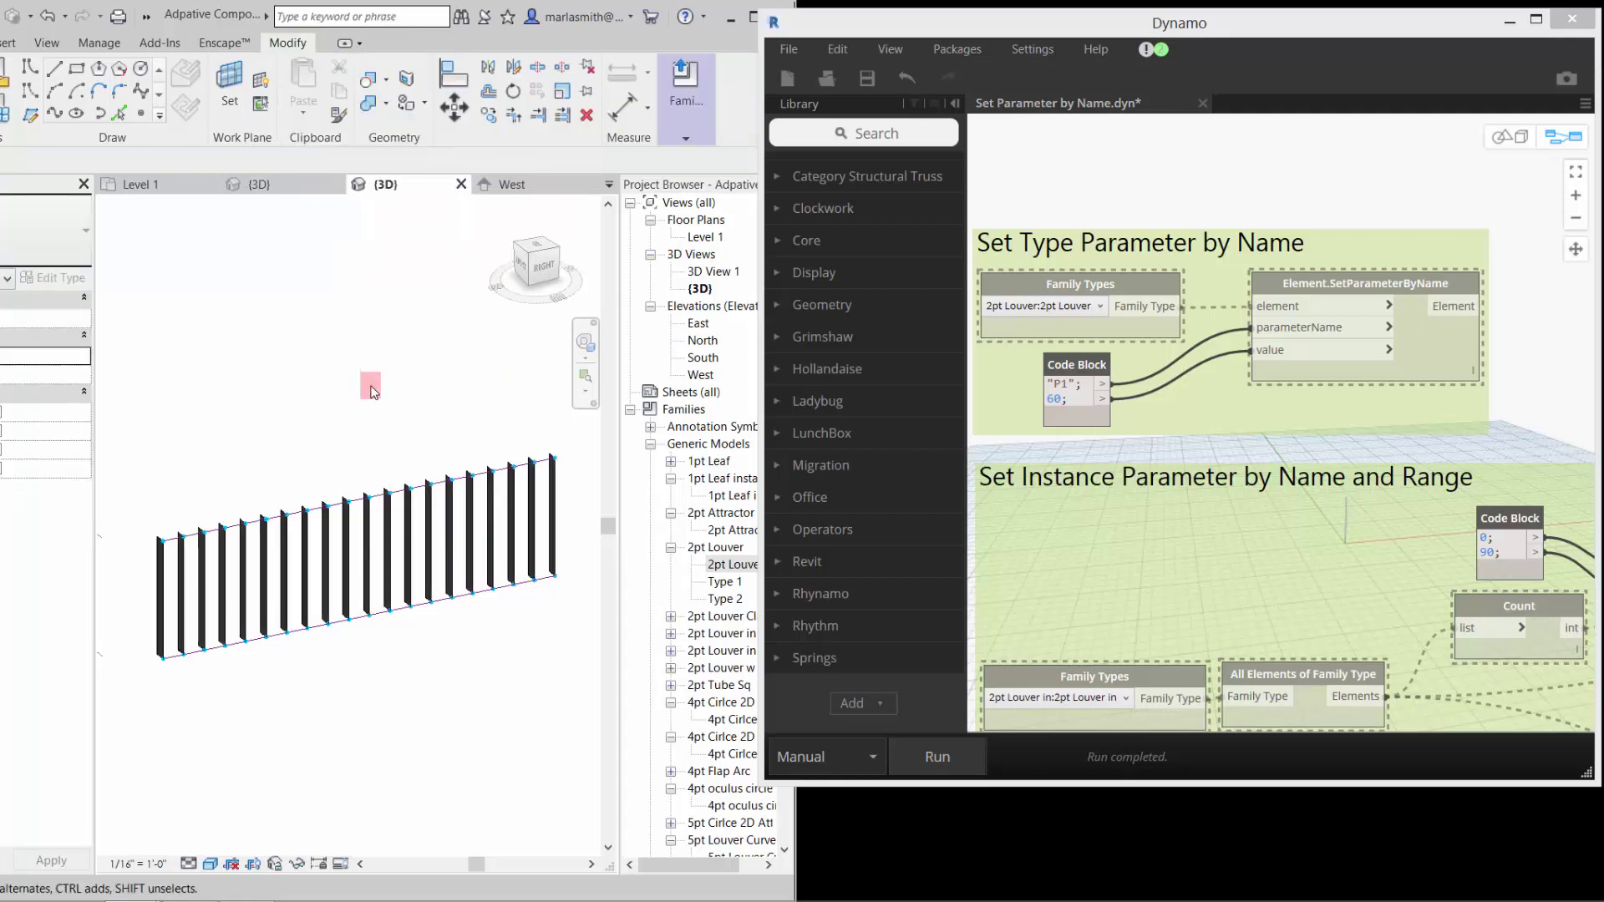
In Dynamo, unfreeze the Family Types node and keep 2pt Louver:2pt Louver as its type
left_click(1164, 173)
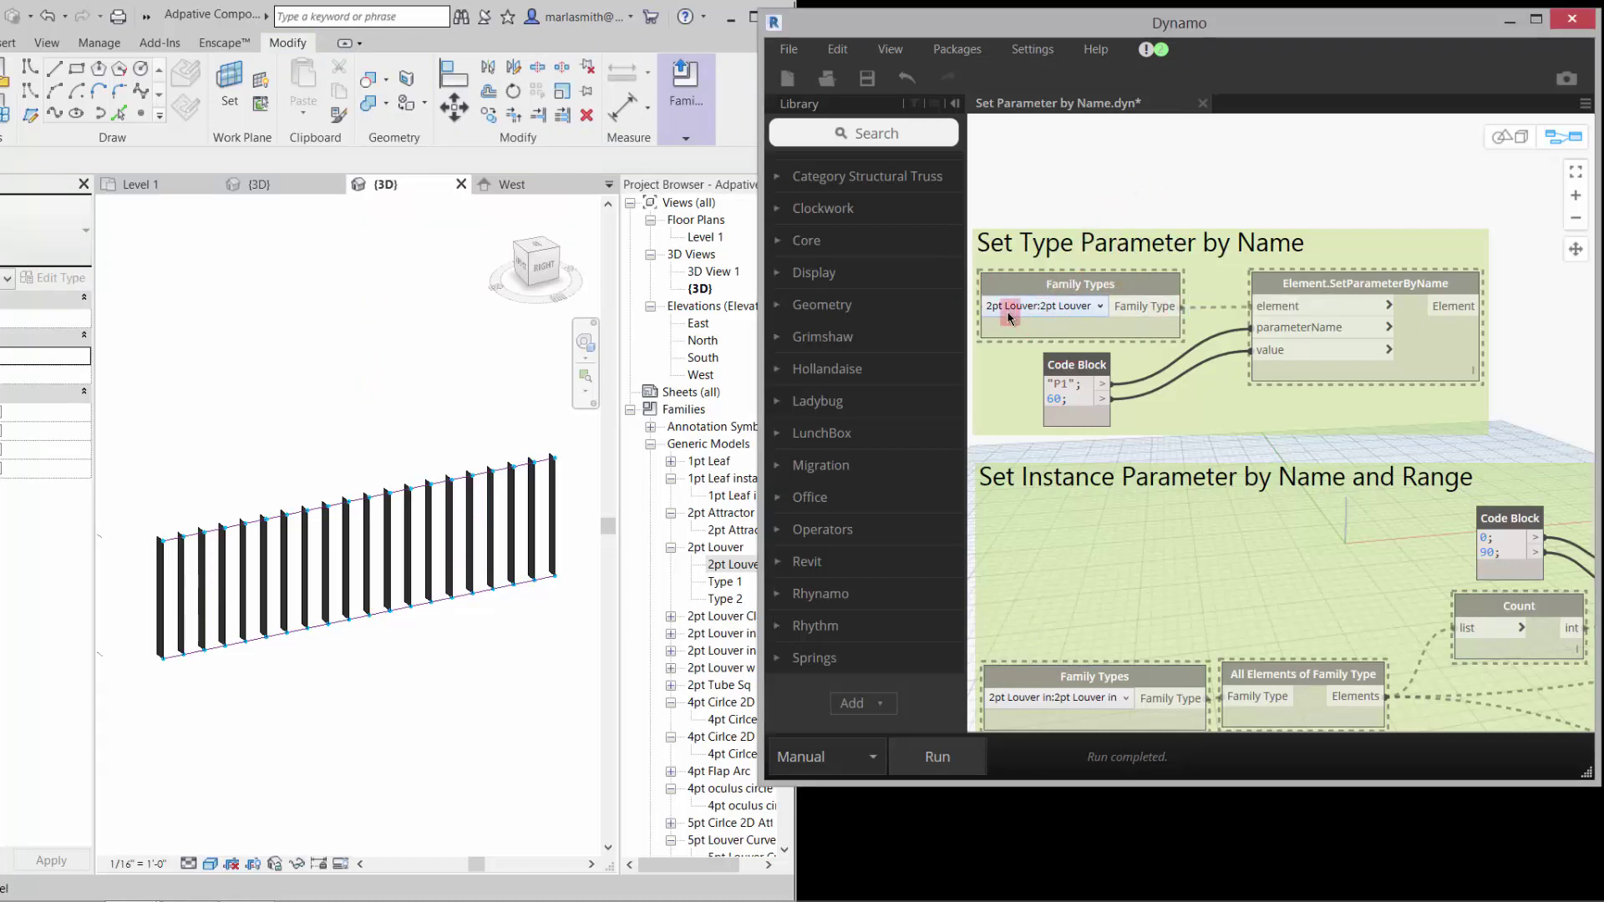
right_click(1126, 285)
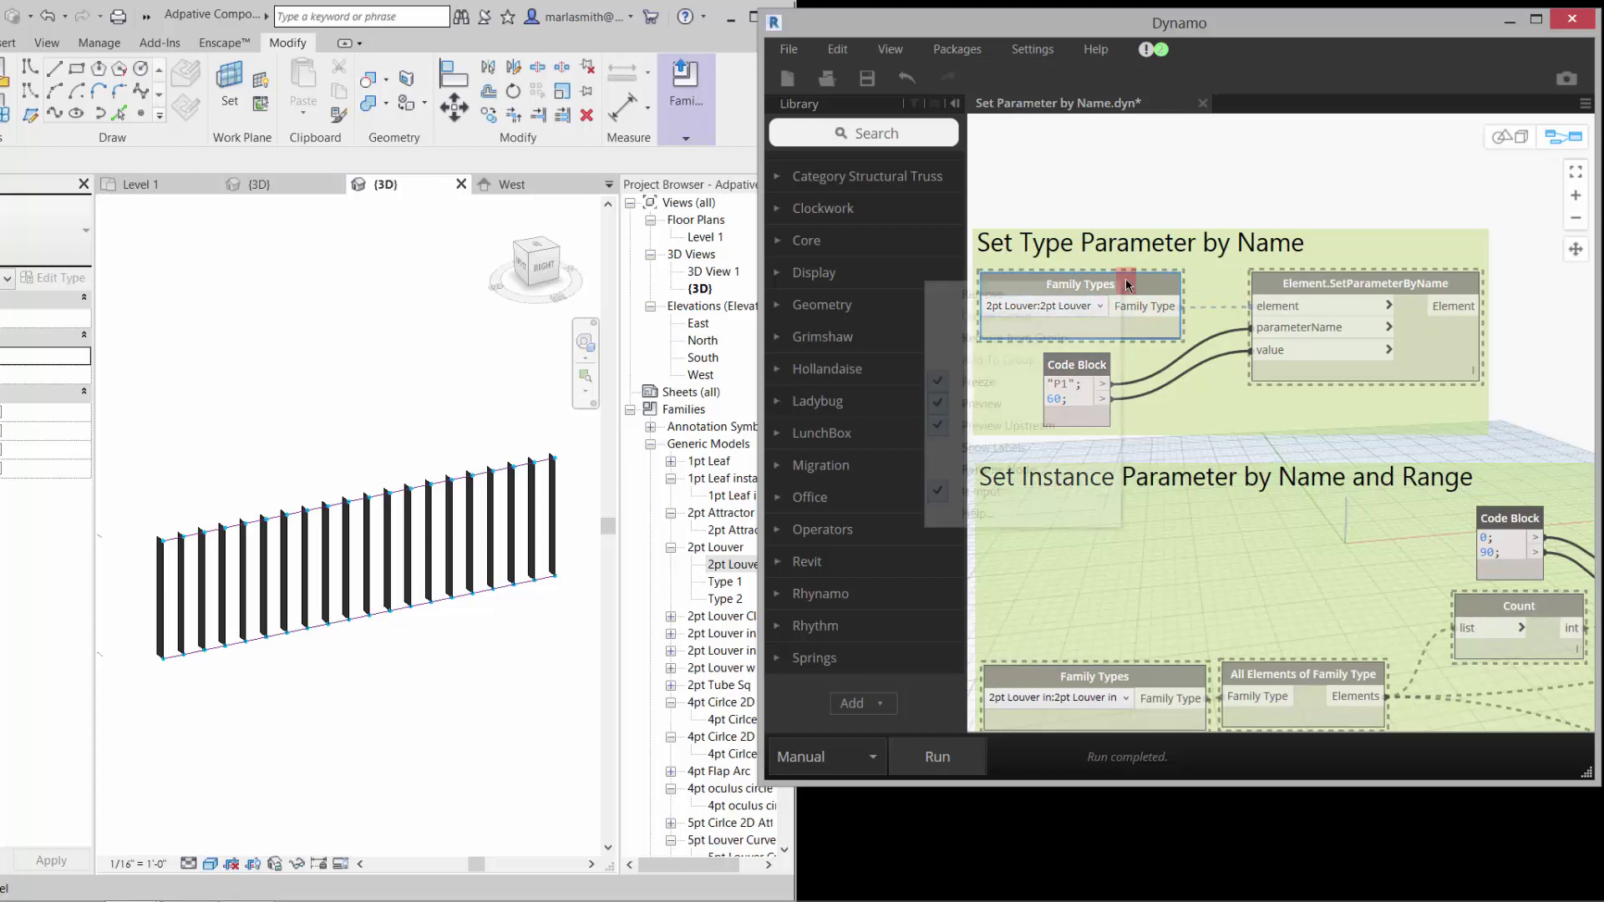
left_click(1064, 392)
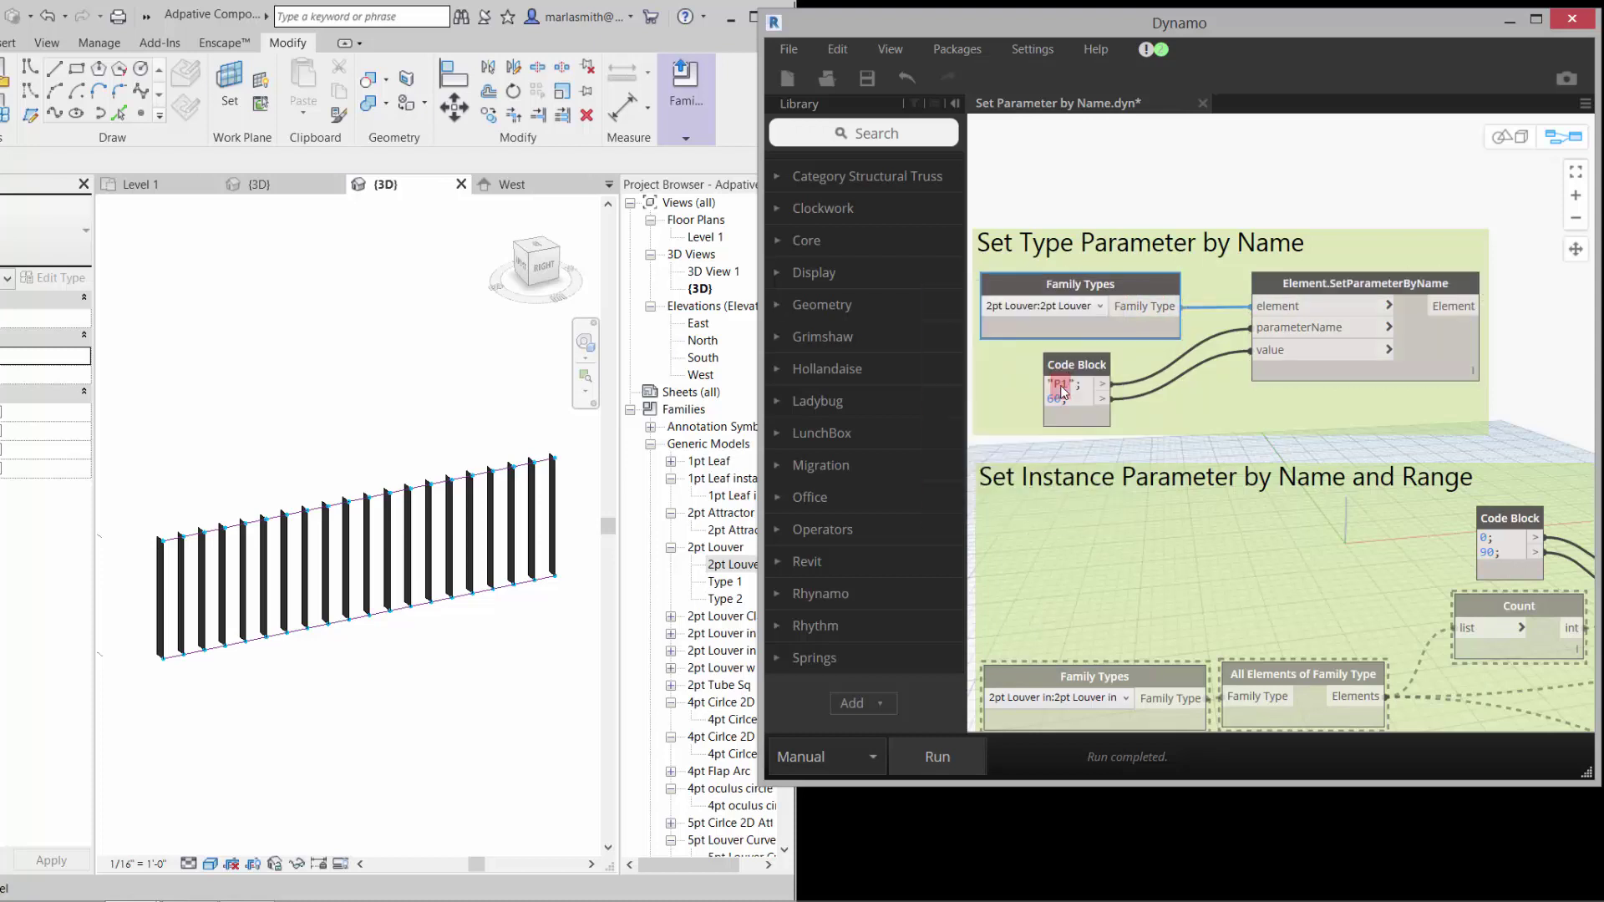
left_click(1101, 307)
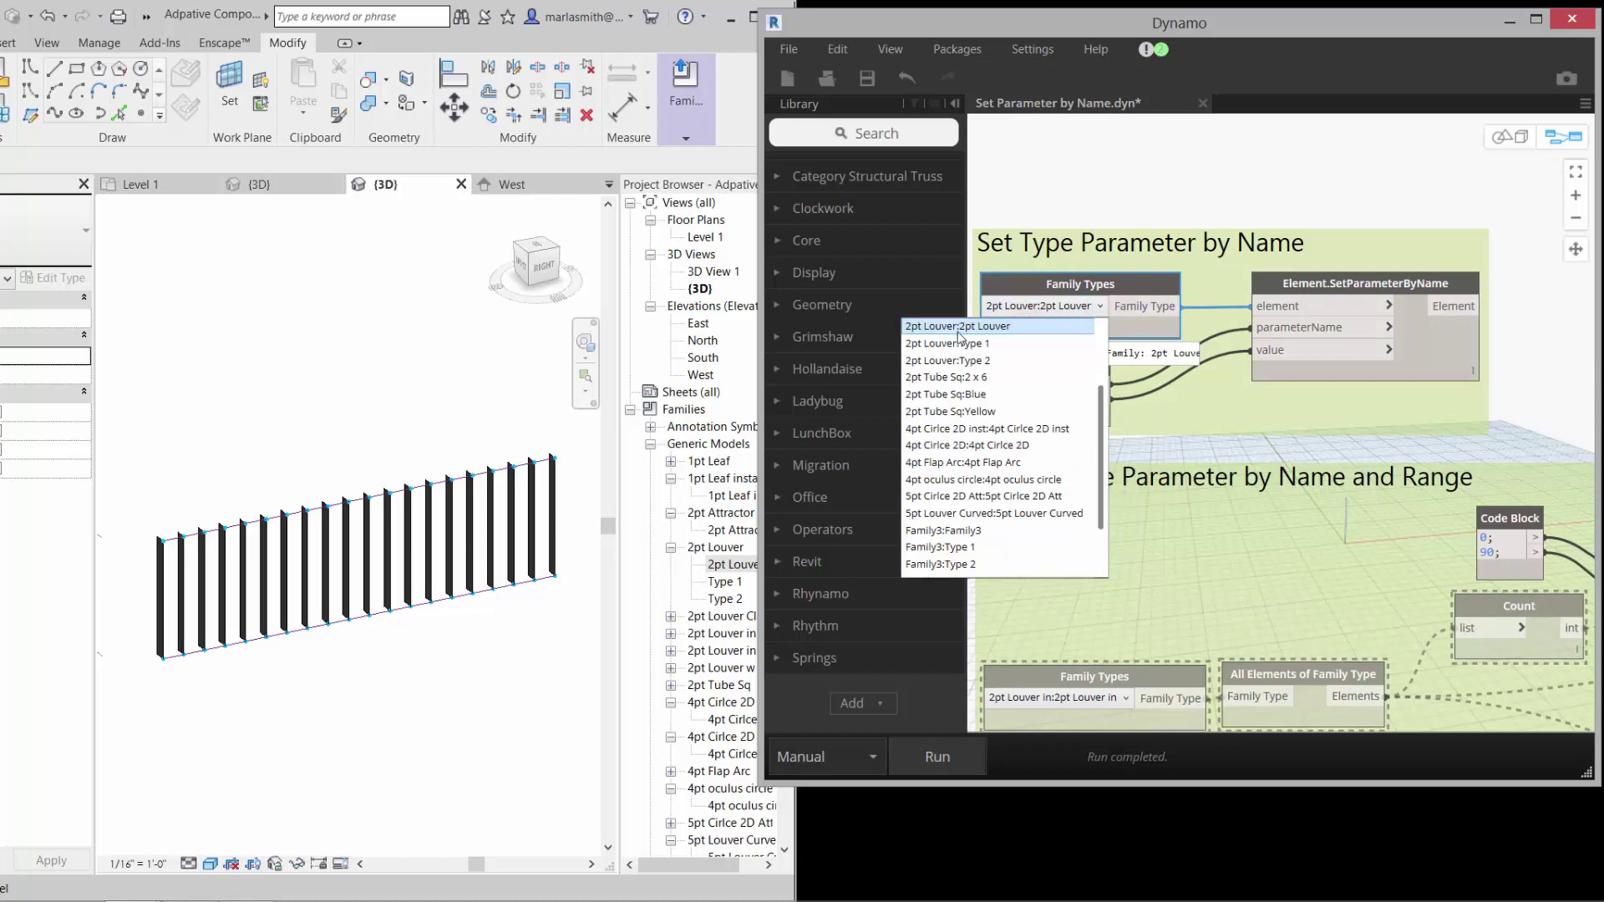
left_click(992, 328)
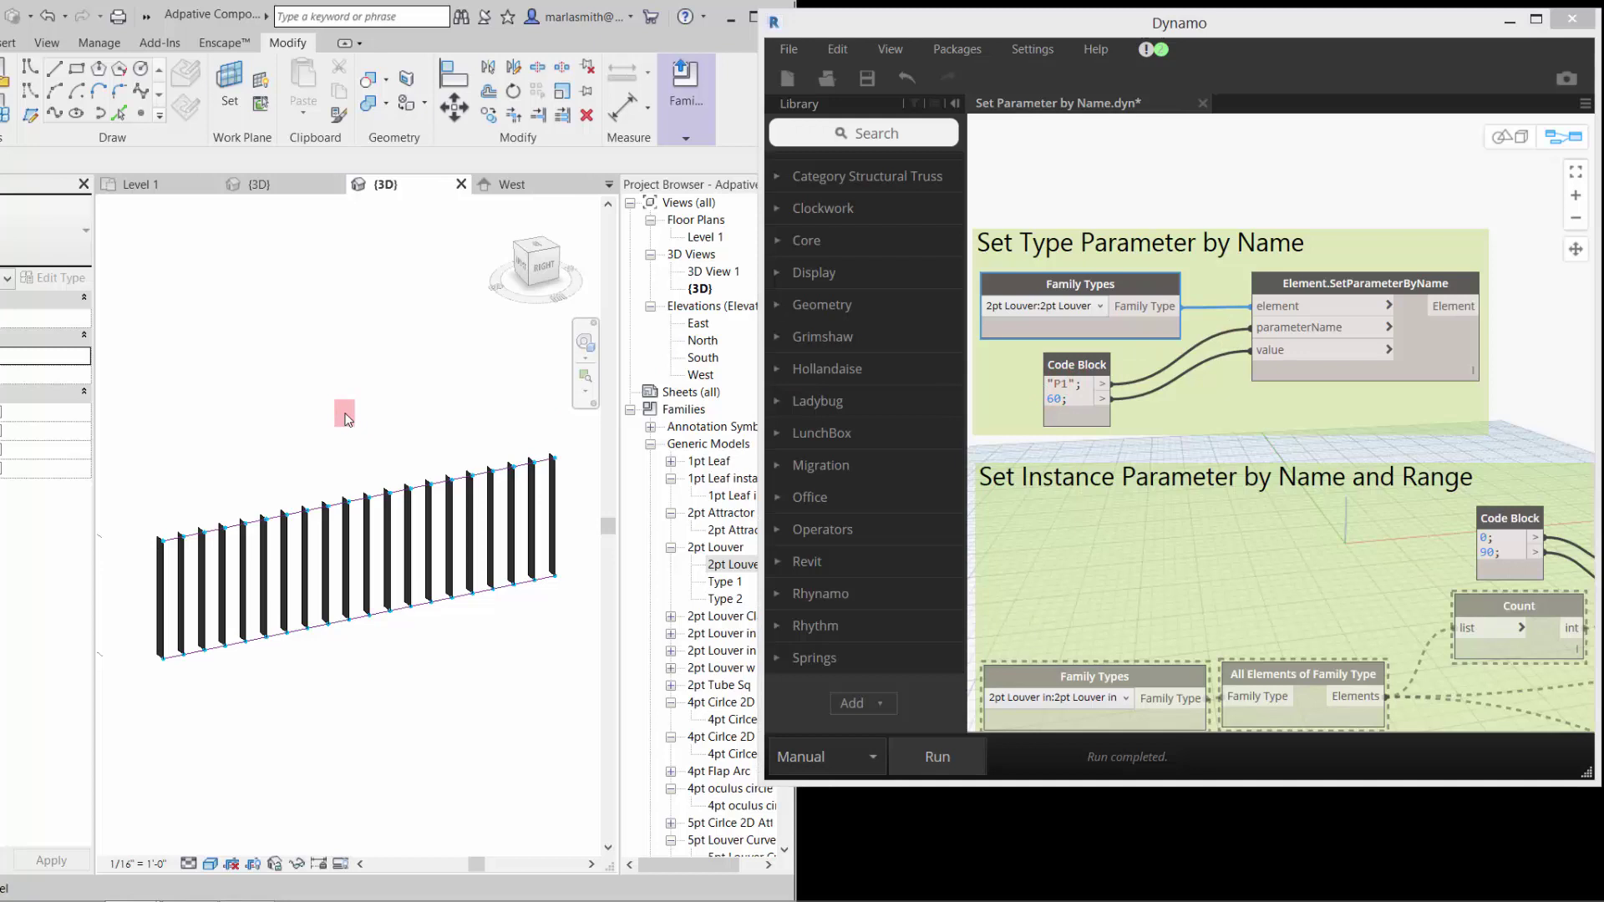
Inspect the louver repeater's type properties and close them unchanged
left_click(326, 560)
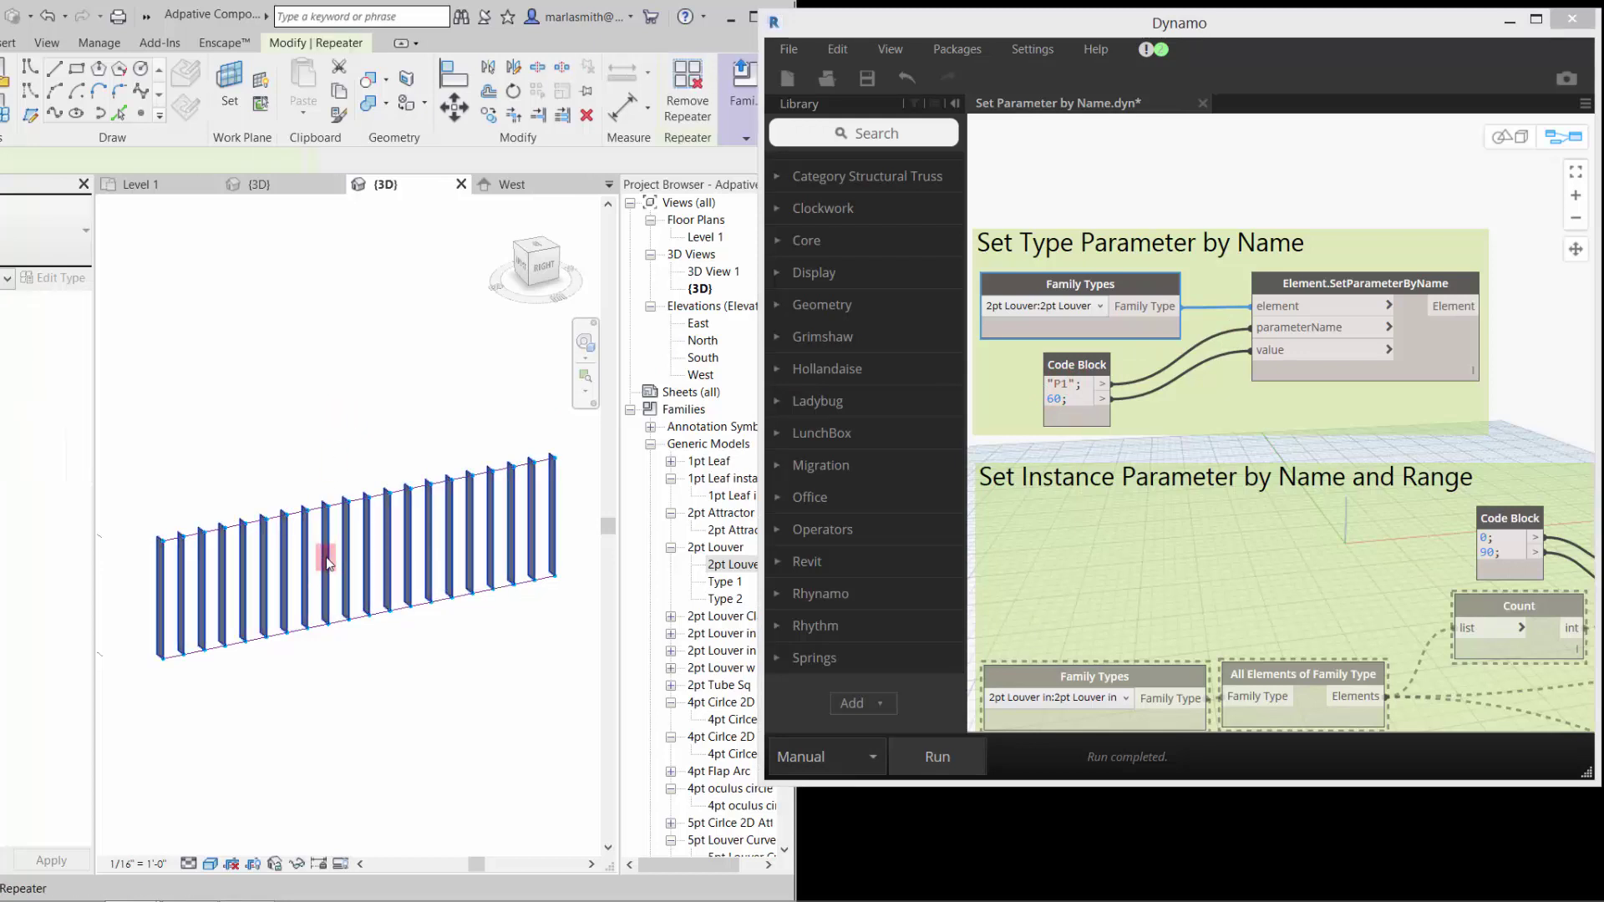
left_click(53, 278)
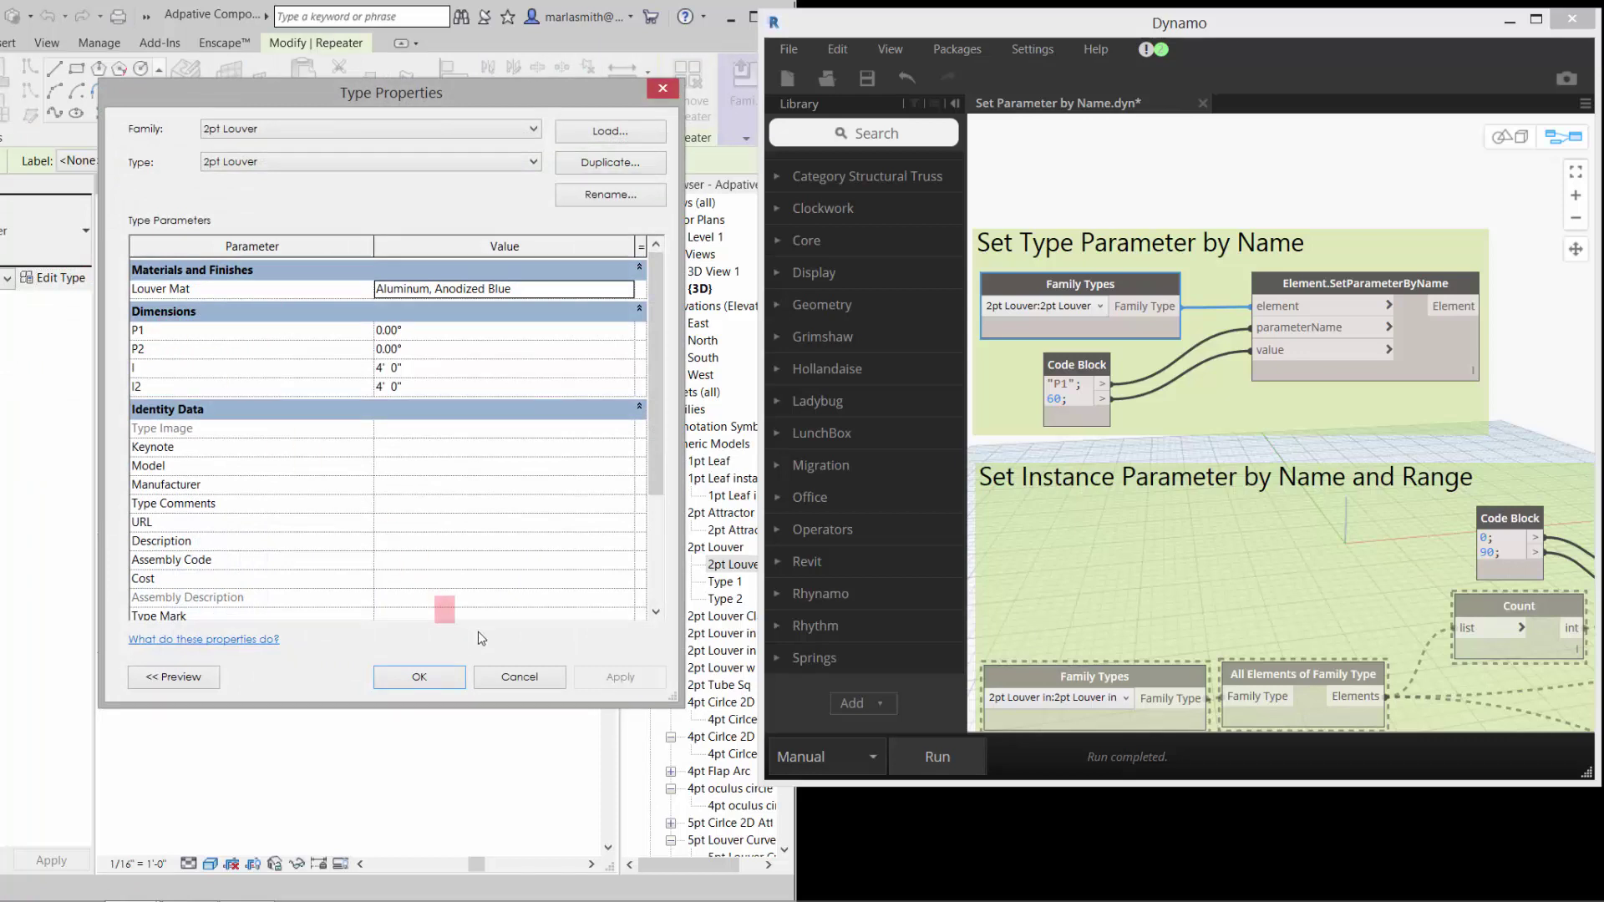
left_click(508, 679)
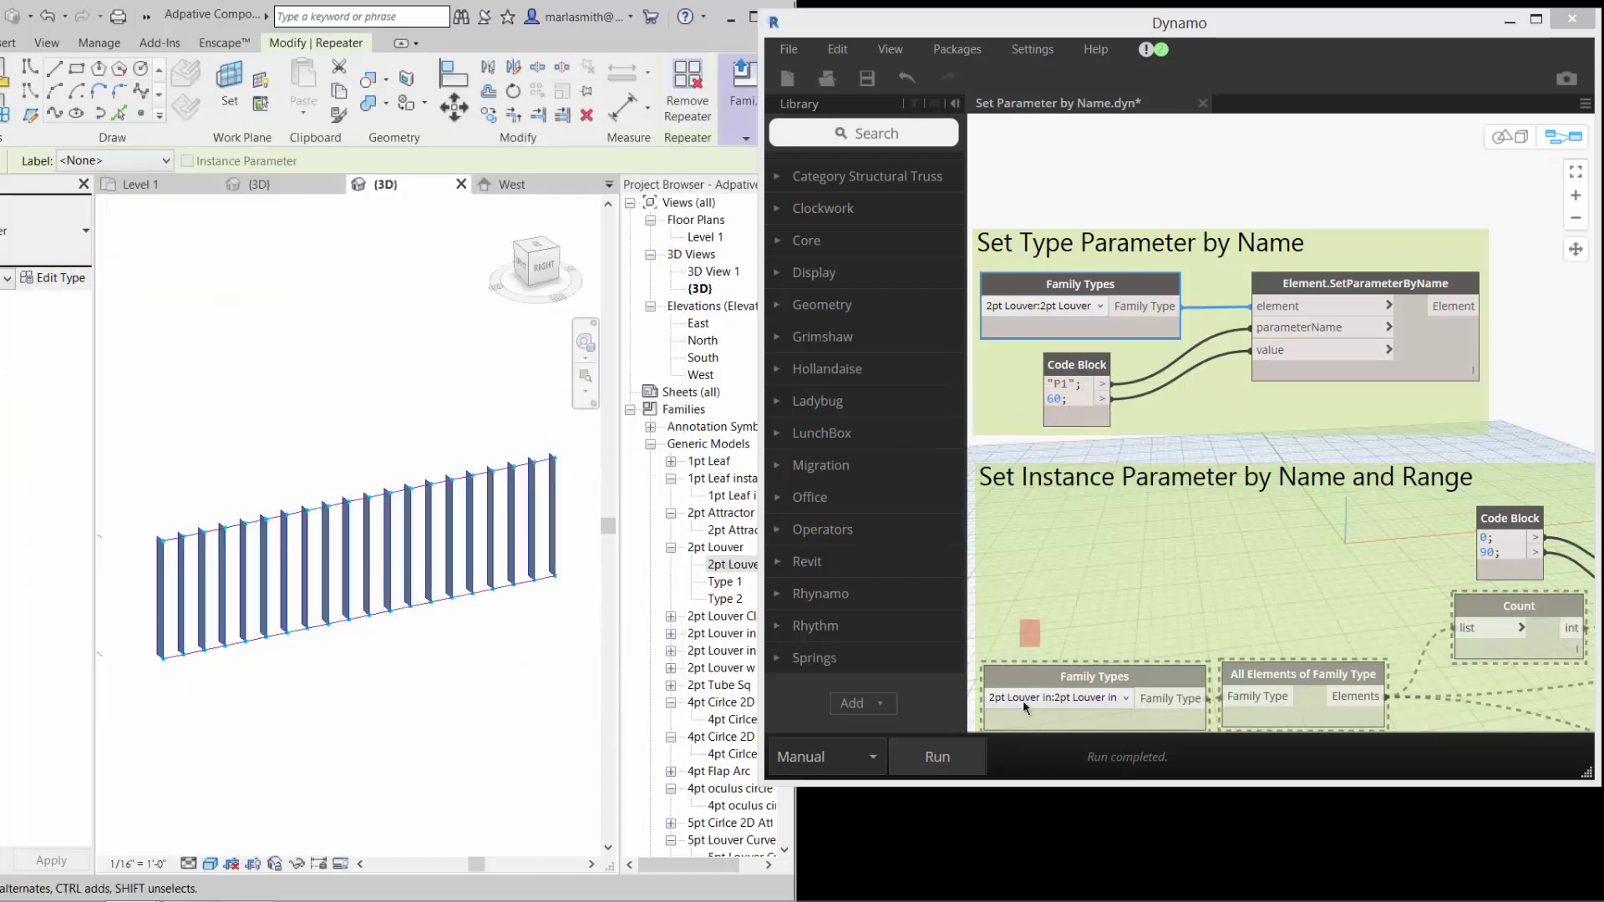
Run the Dynamo graph with the code block value changed from 60 to 15, setting P1 to 15°
left_click(941, 756)
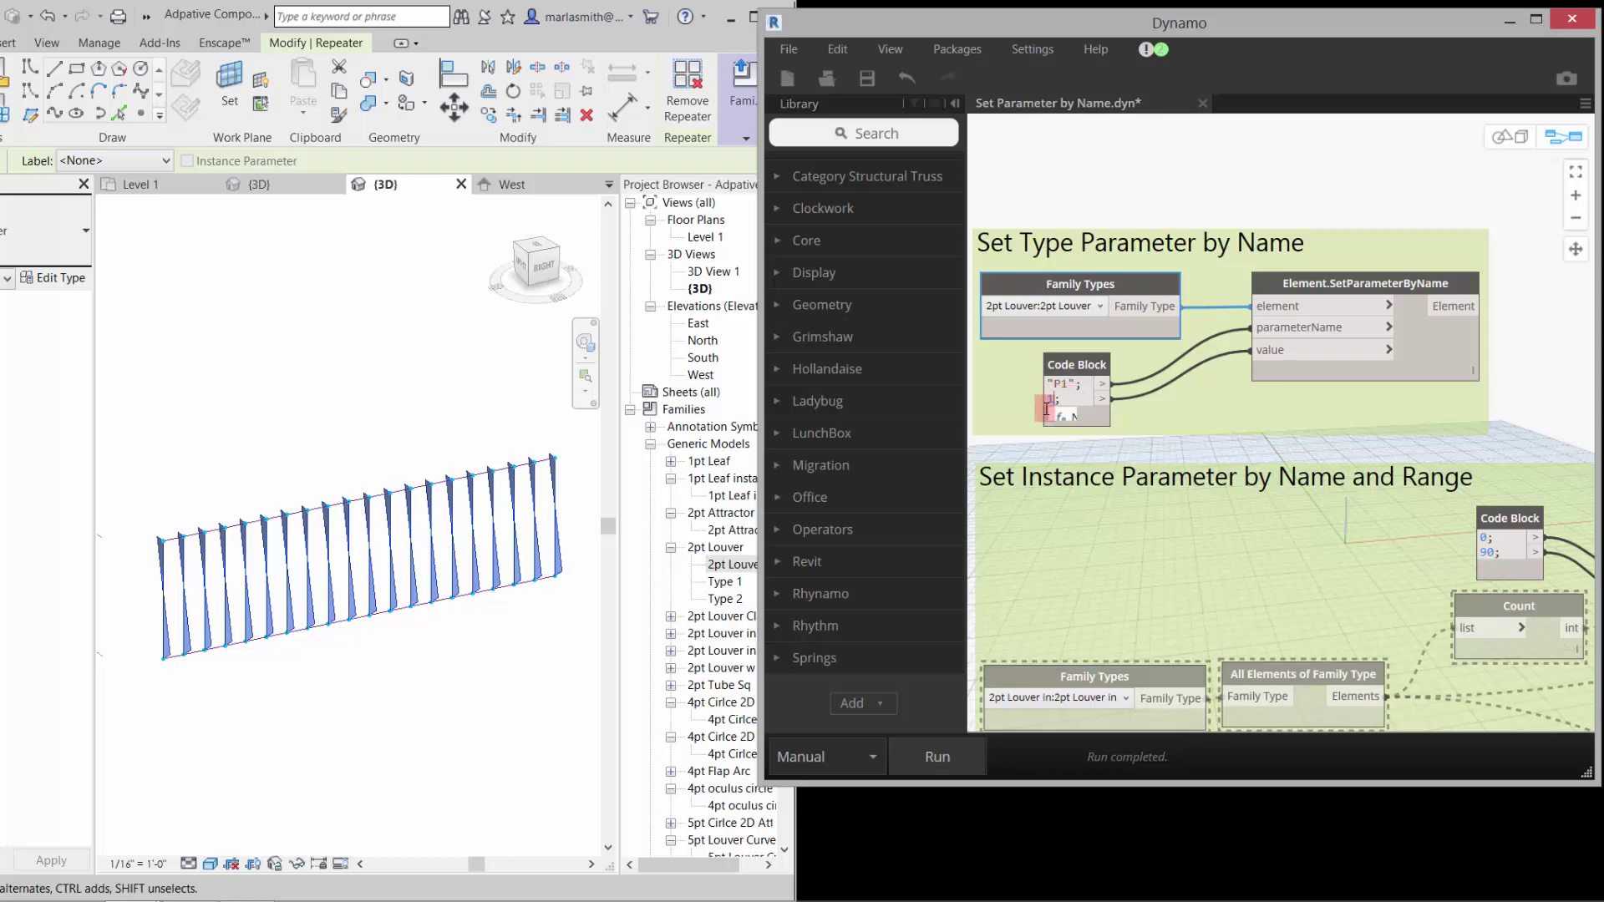
left_click(937, 758)
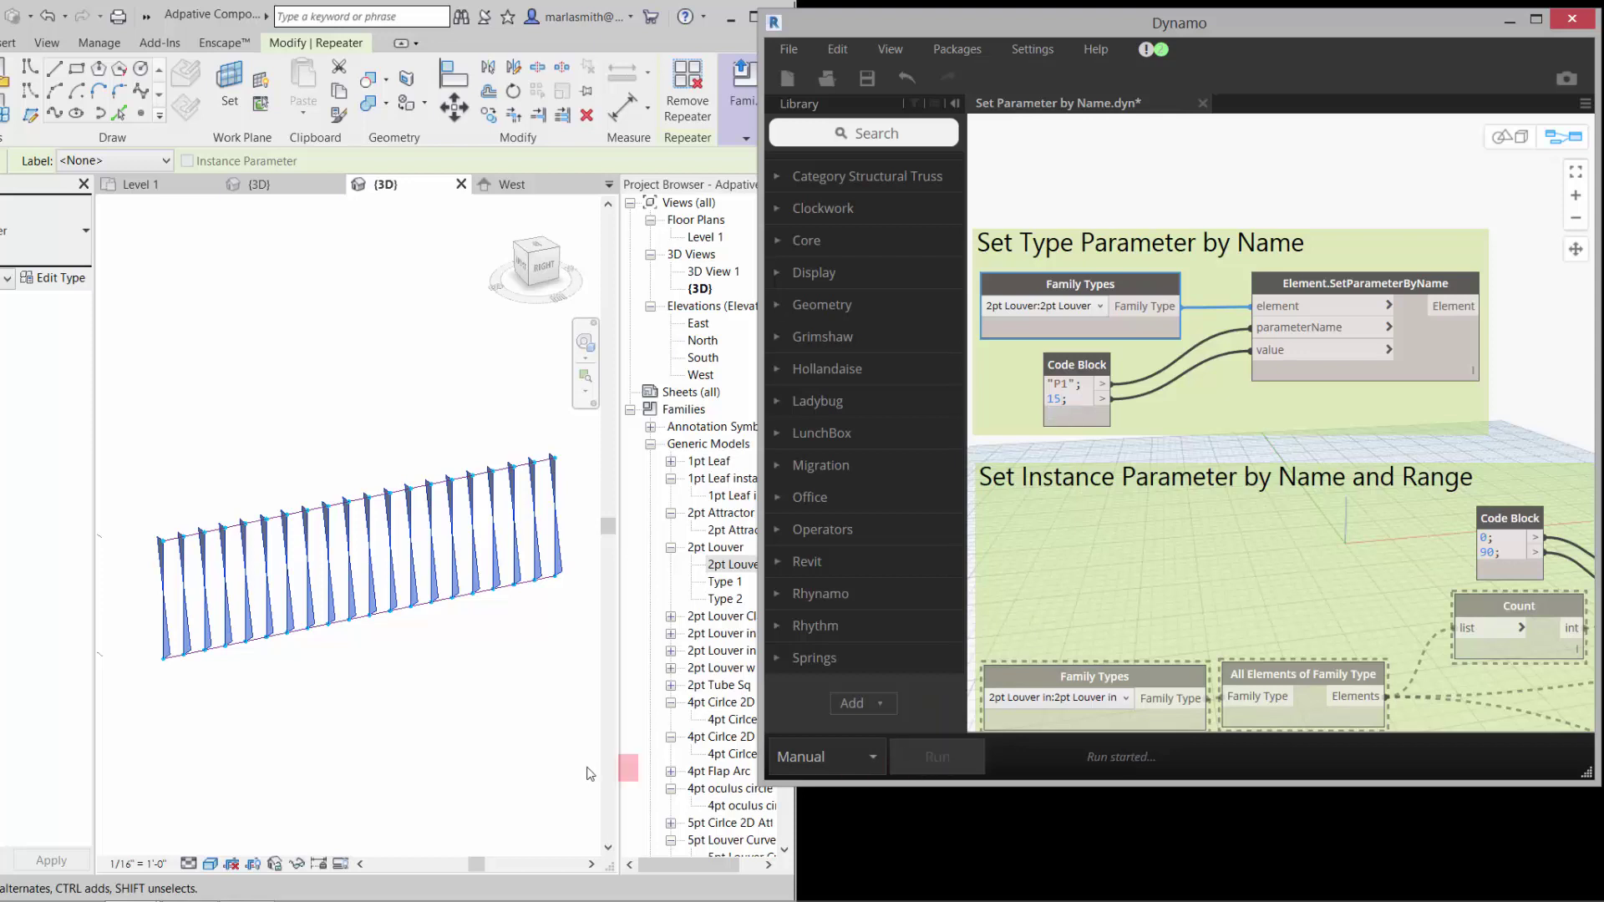
left_click(525, 769)
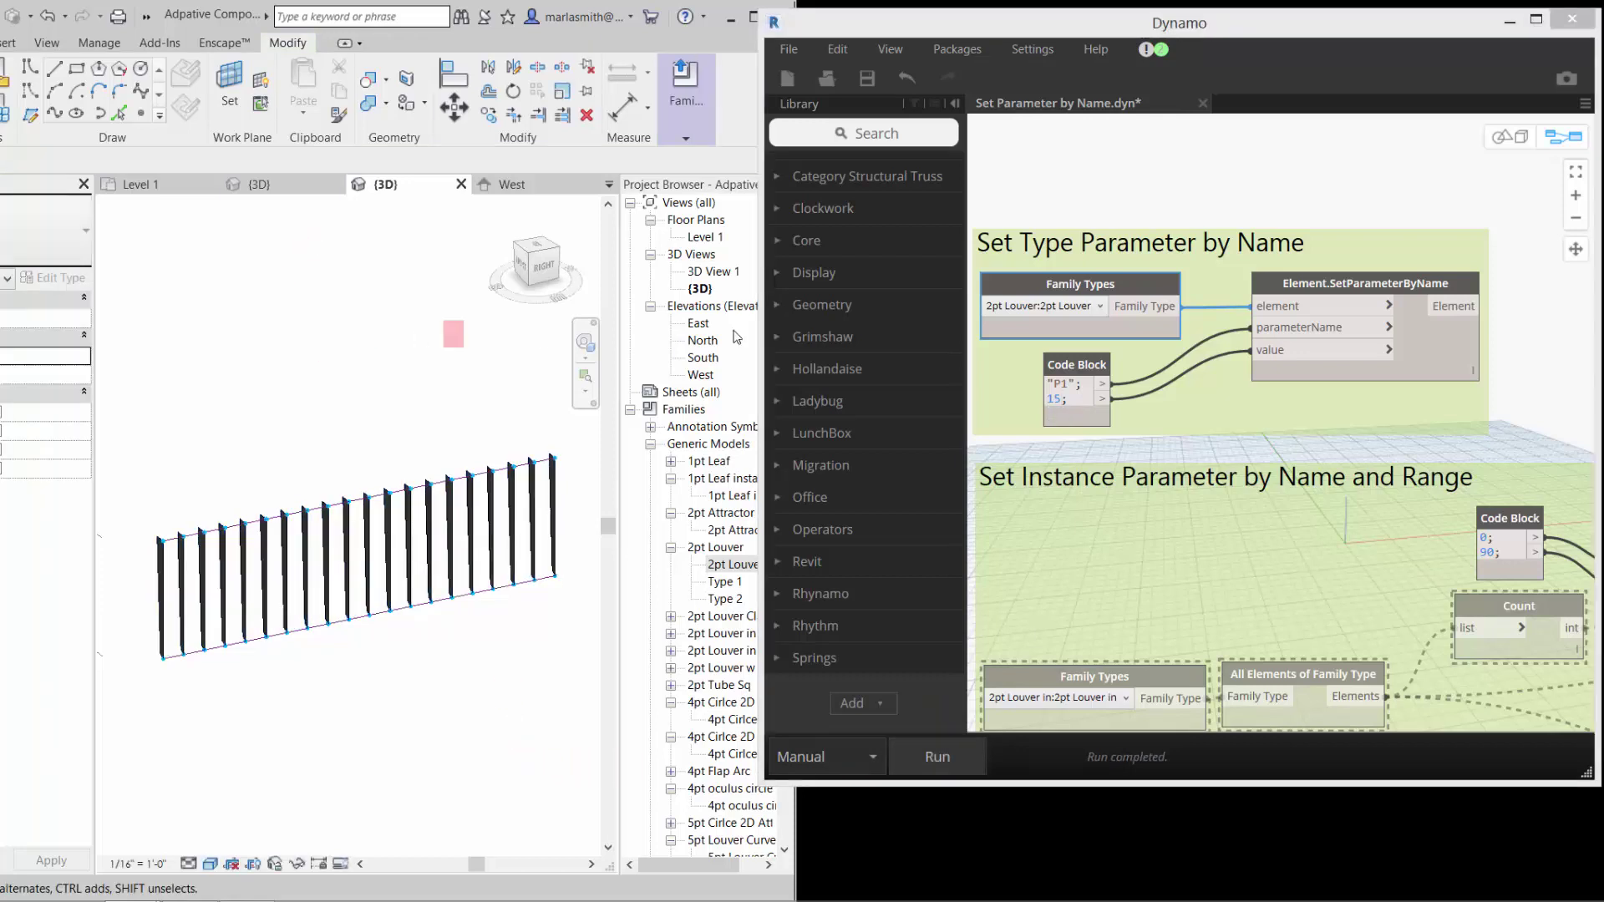
Freeze the upper Family Types node and zoom the 3D view onto the divided paths
right_click(1077, 292)
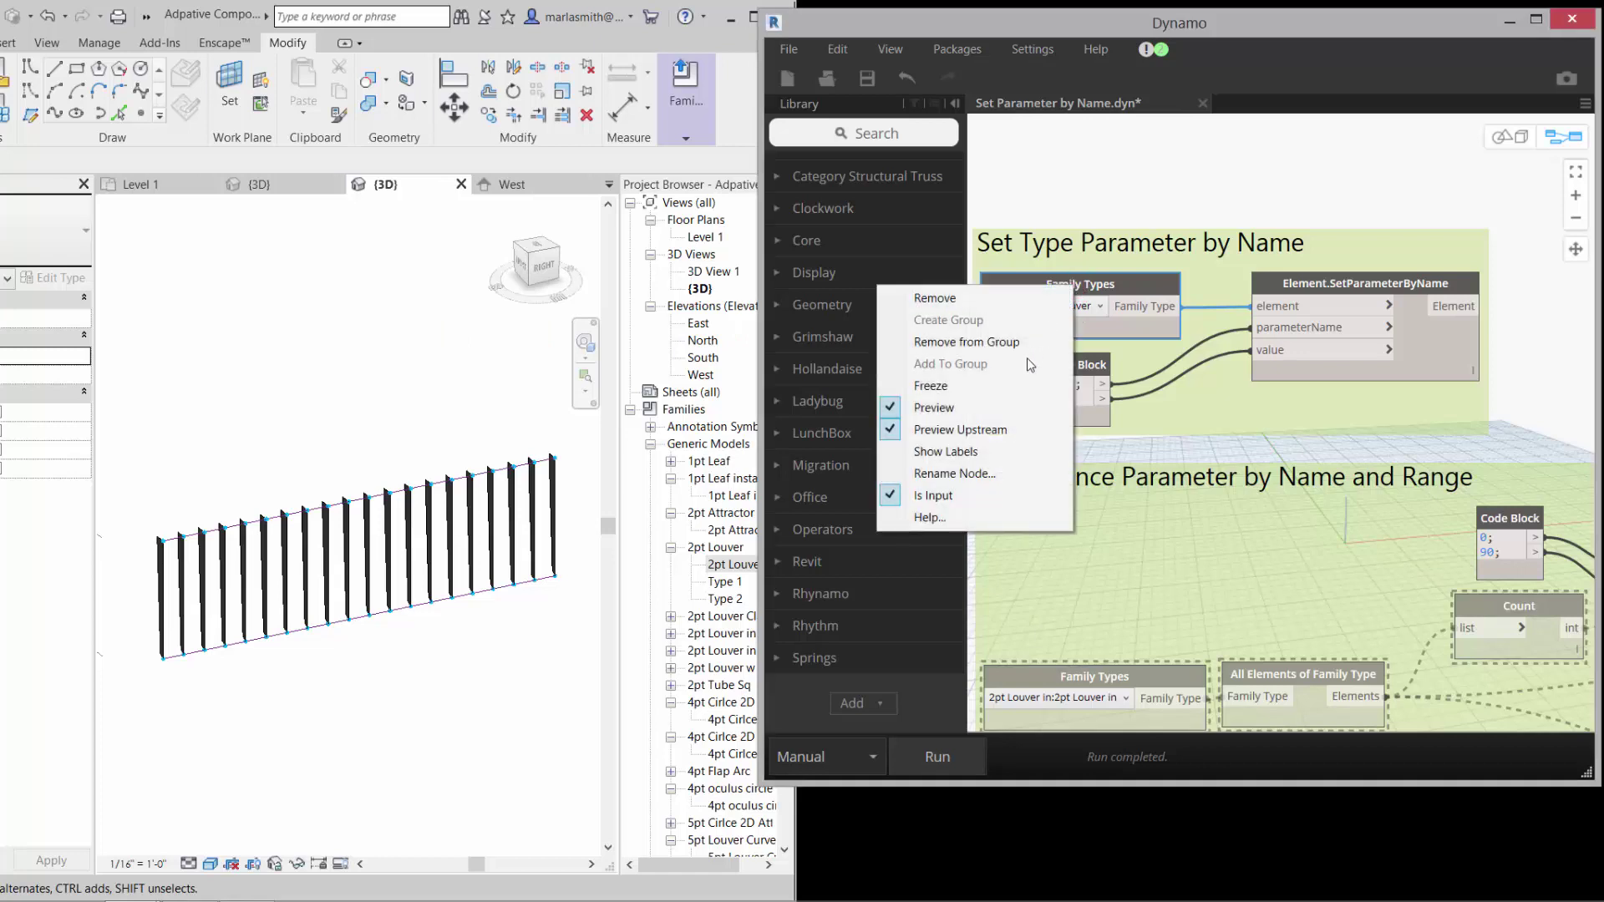
left_click(1000, 386)
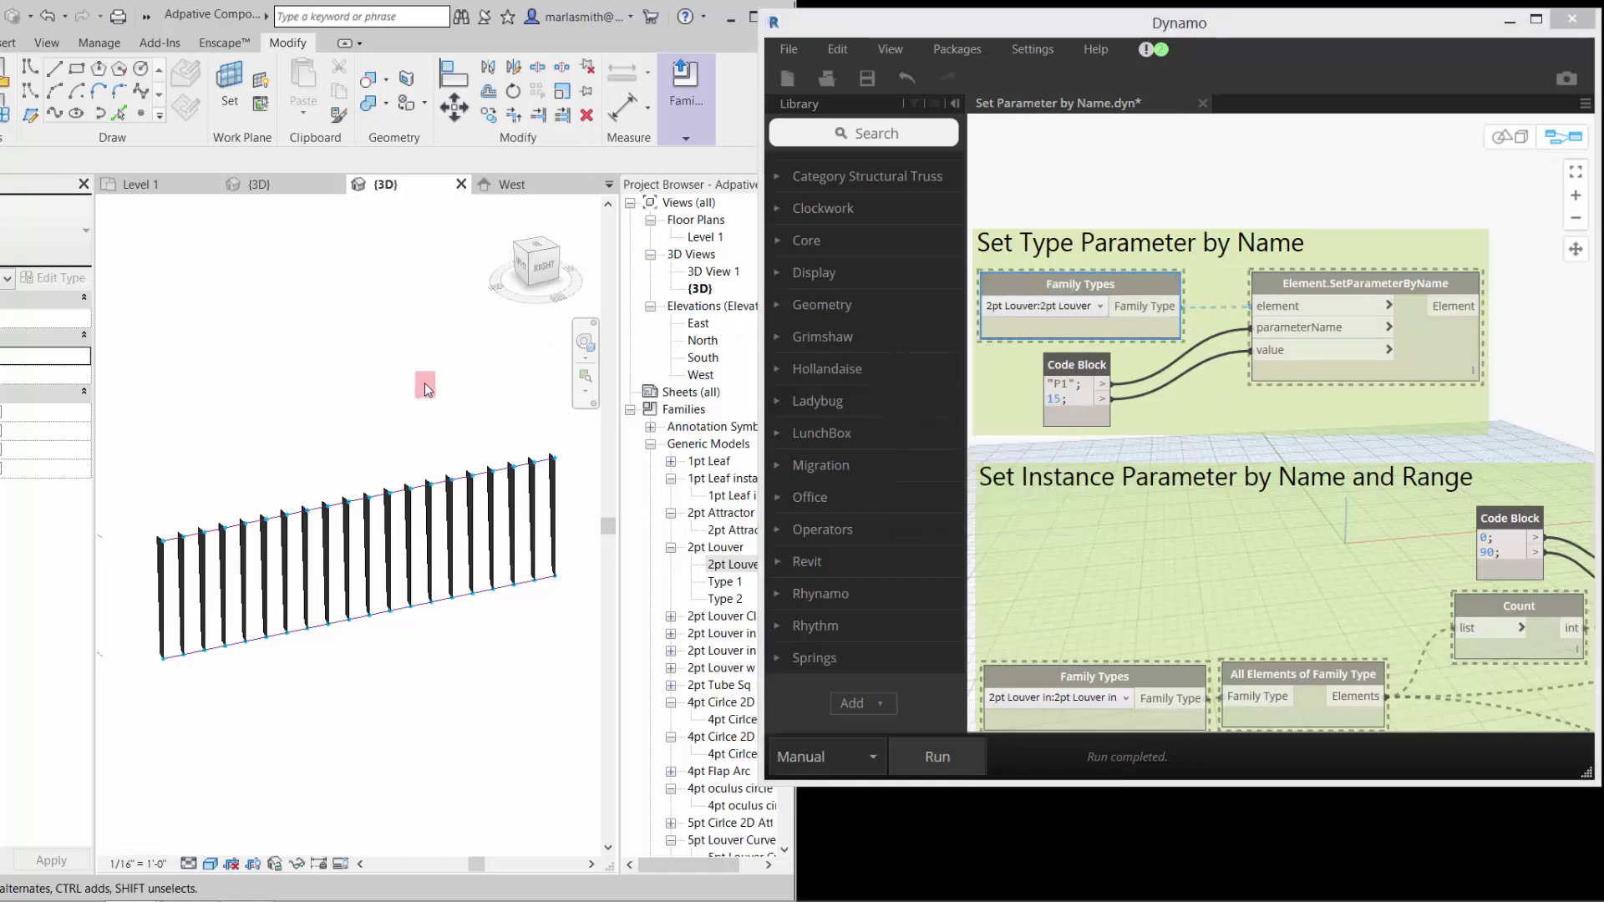
scroll(355, 373, "down", 2)
scroll(208, 560, "up", 4)
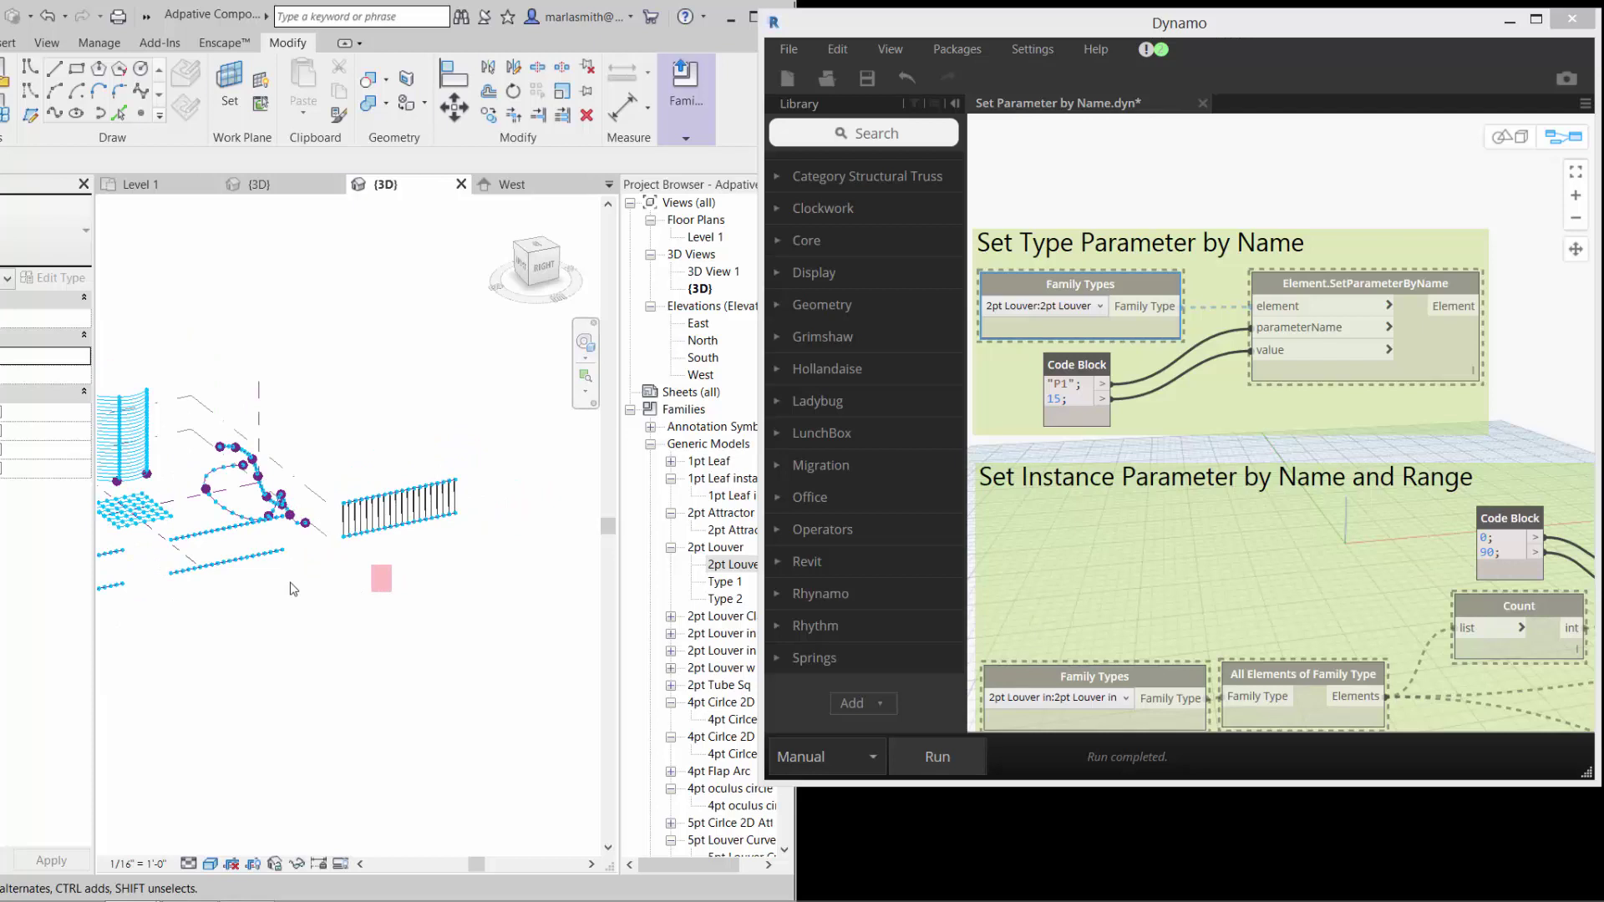
scroll(188, 547, "up", 2)
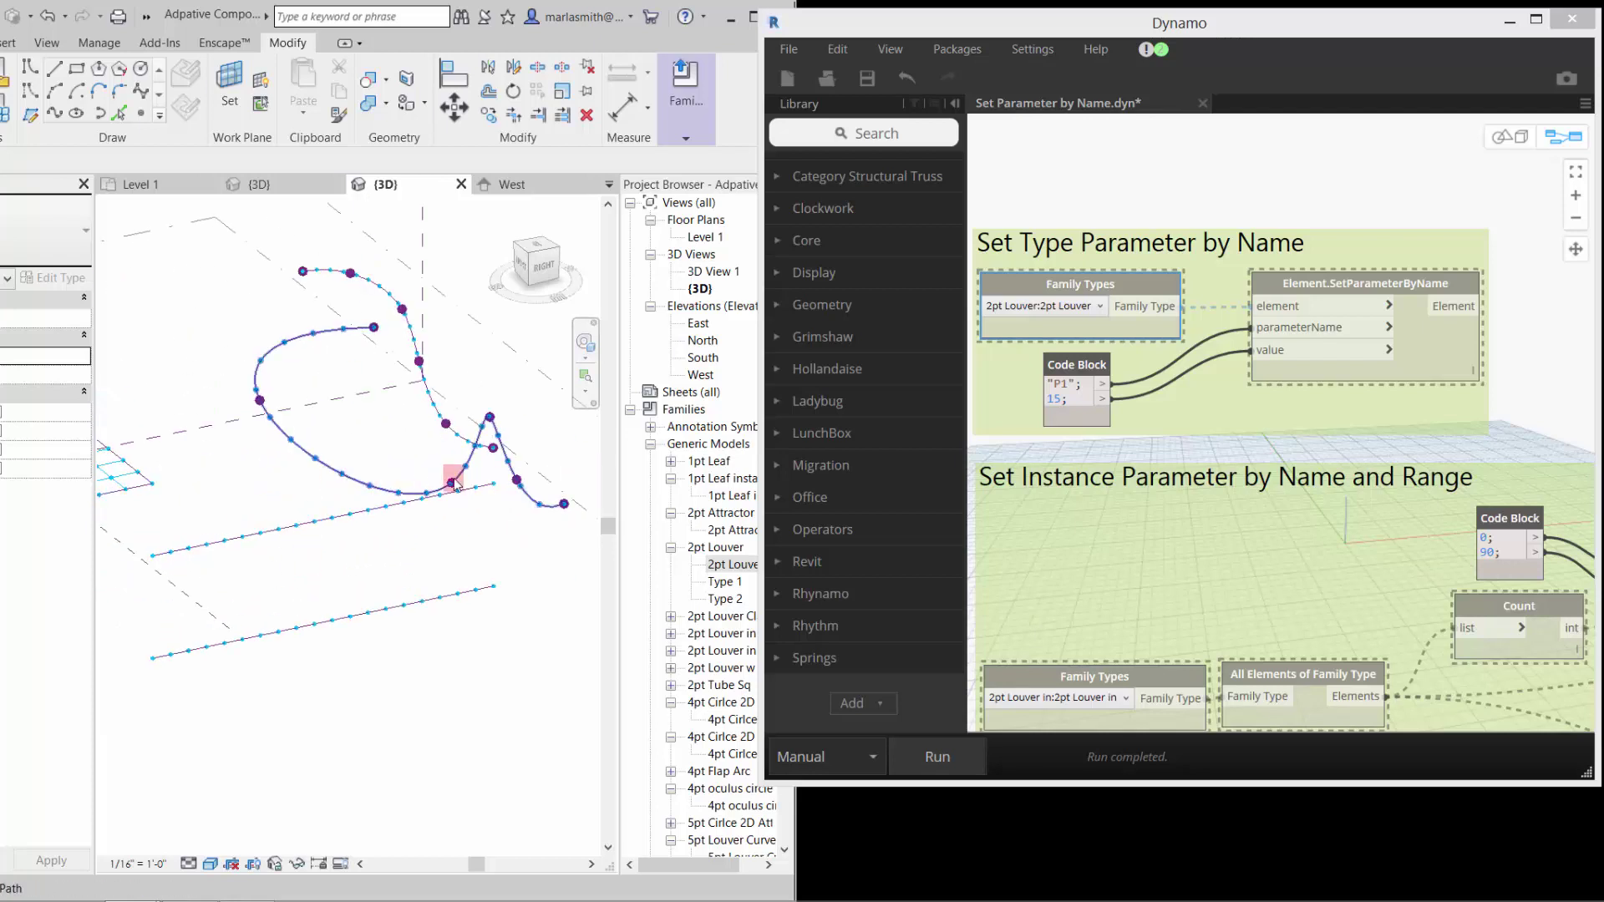
scroll(493, 476, "up", 2)
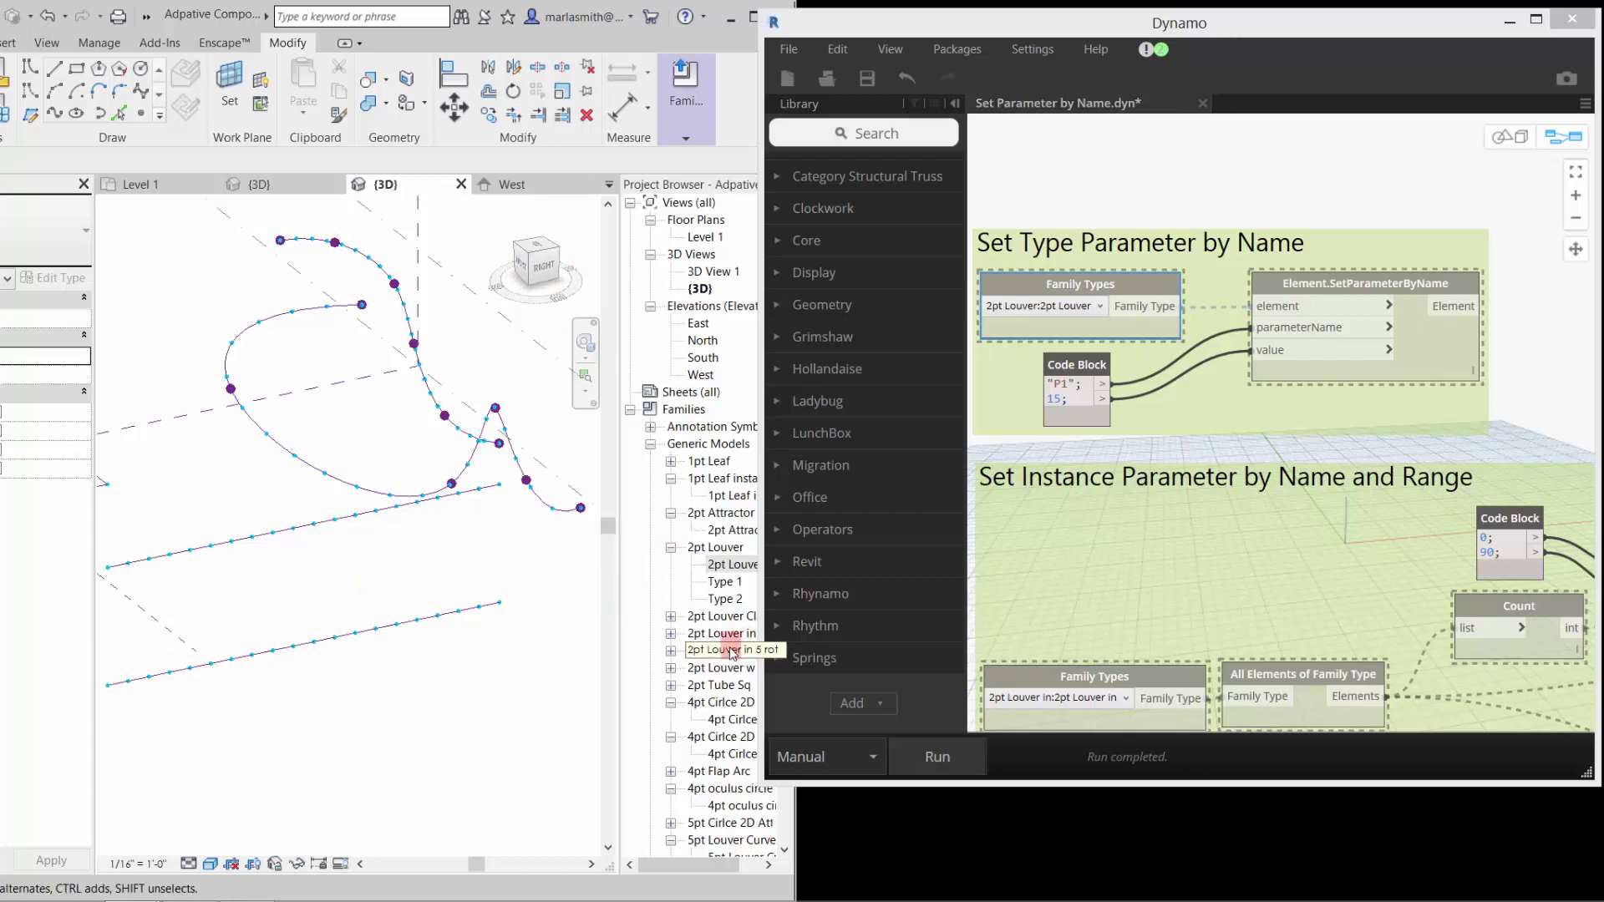
Place a 2pt Louver in instance spanning the lower and upper divided paths
left_click(670, 635)
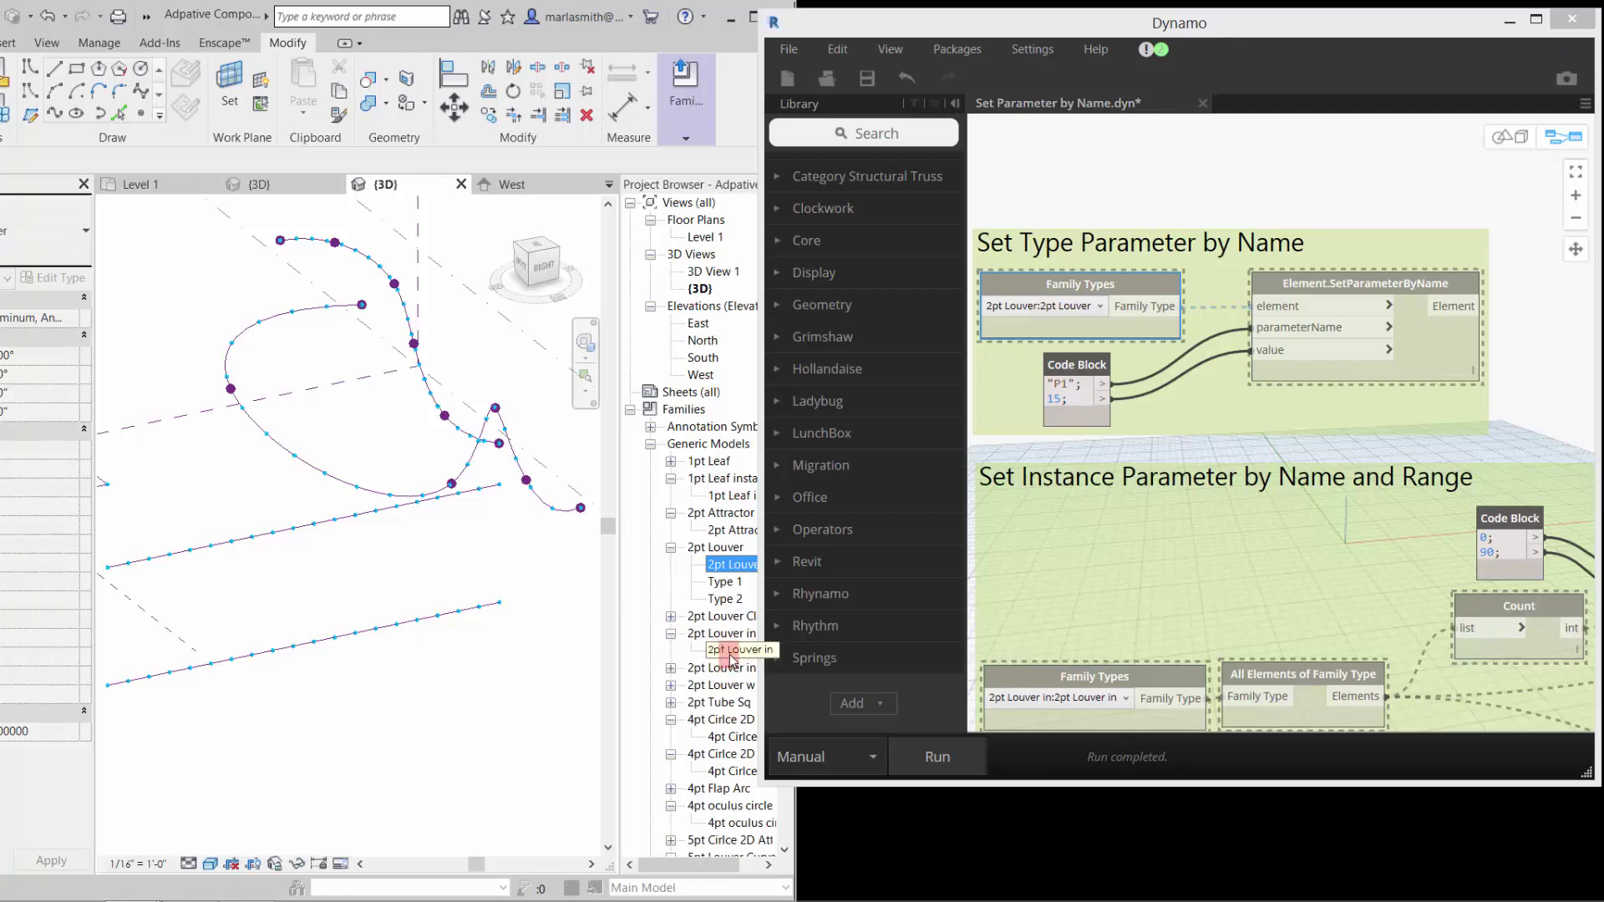
left_click_drag(732, 658, 400, 619)
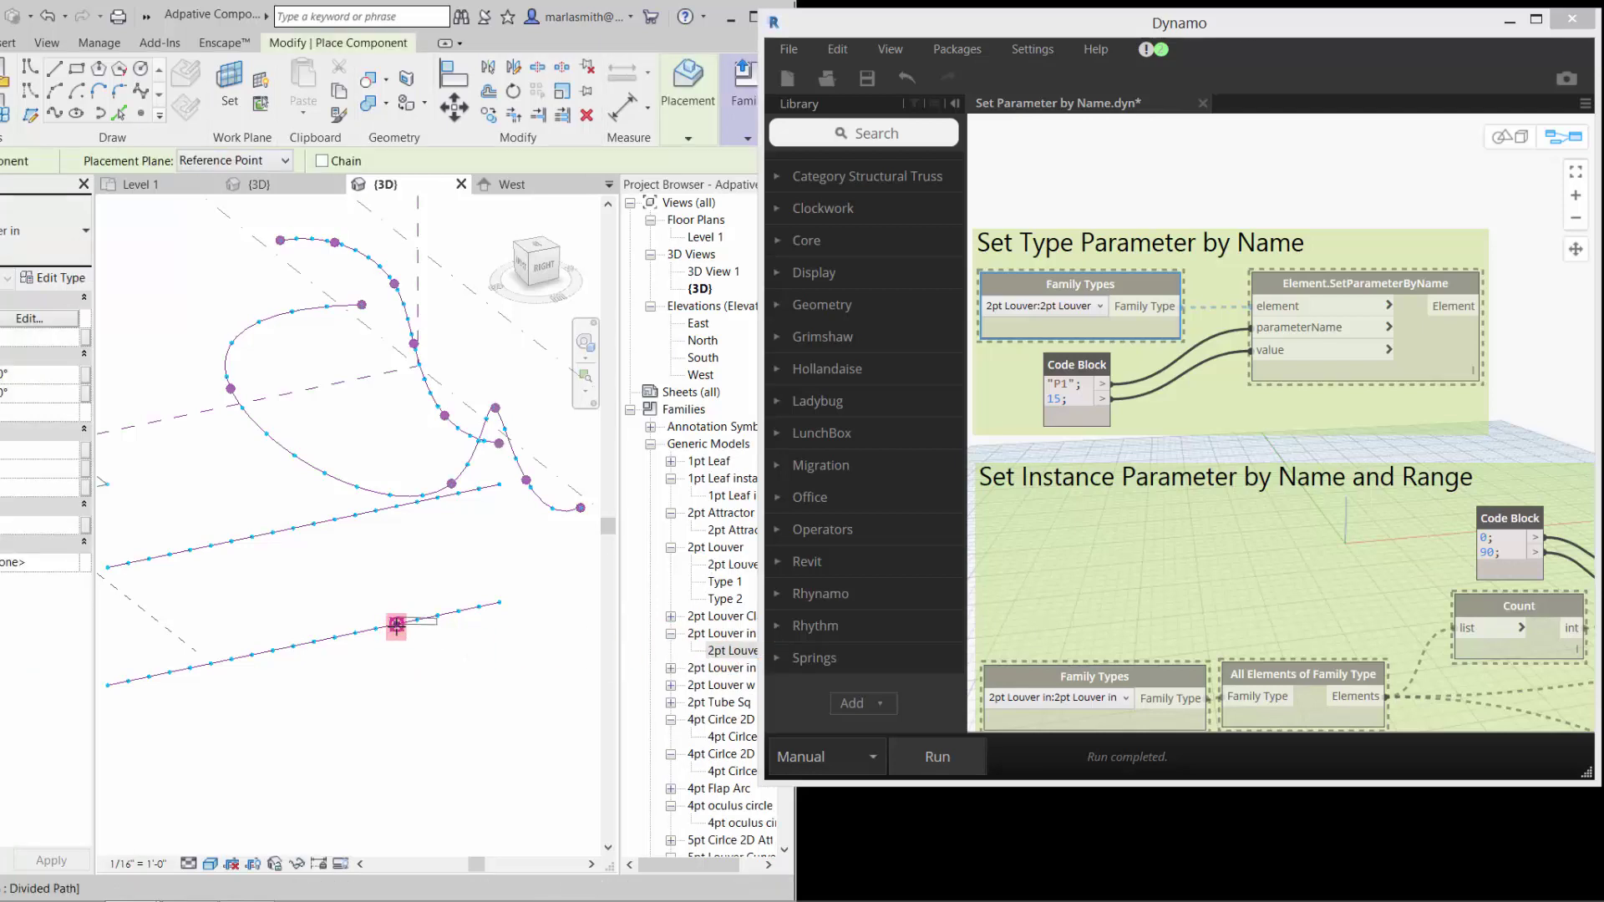
left_click(369, 500)
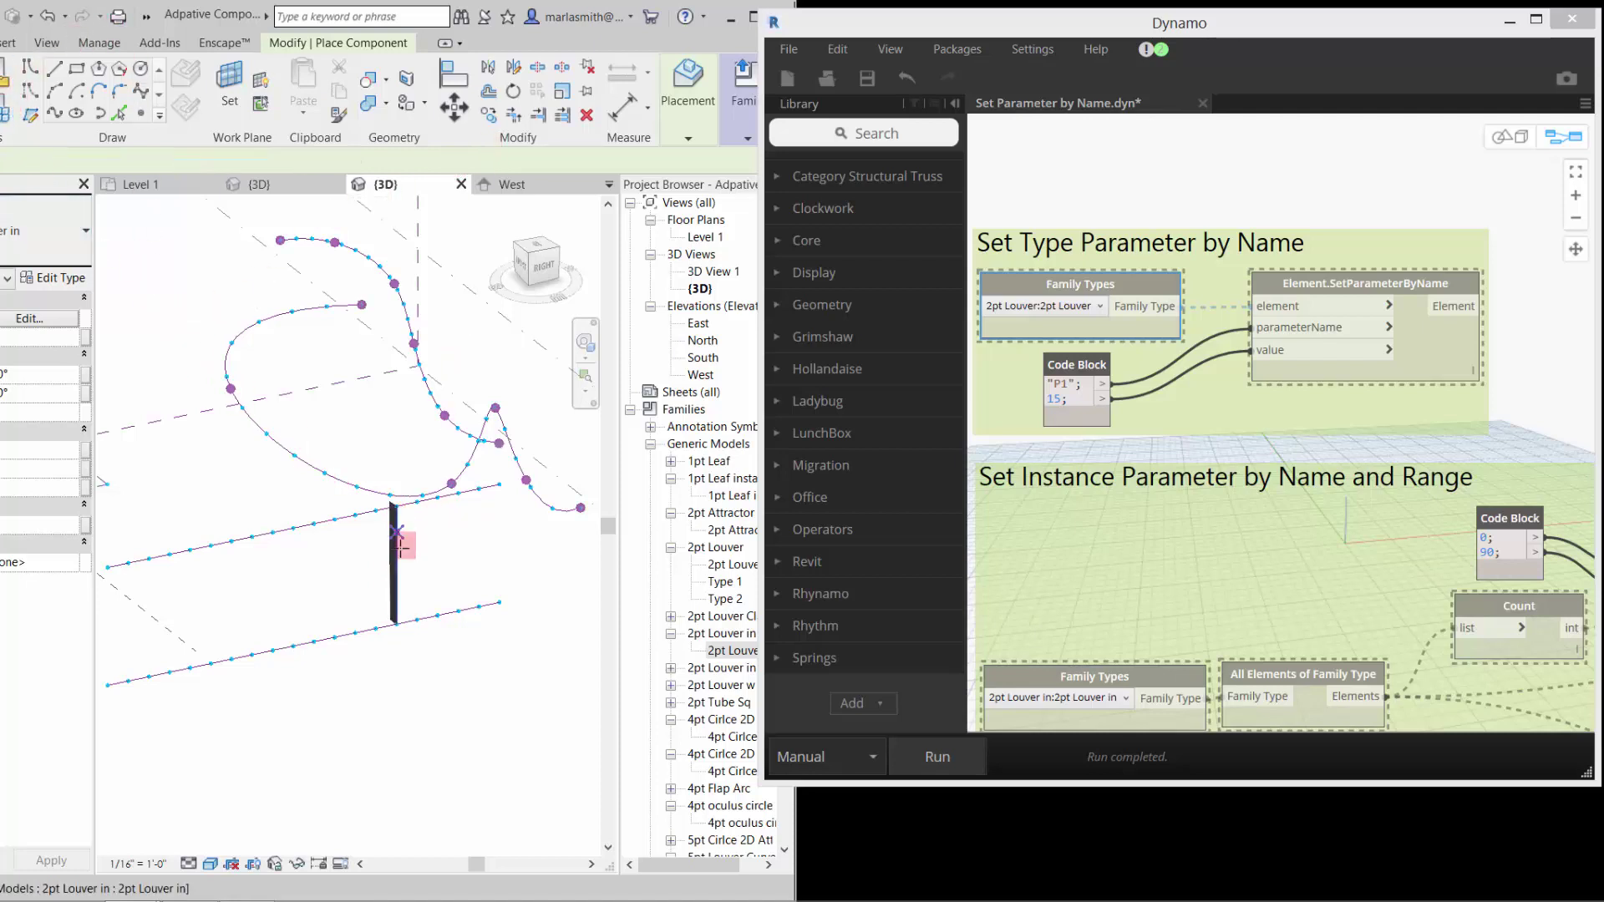
key("Escape")
key("Escape")
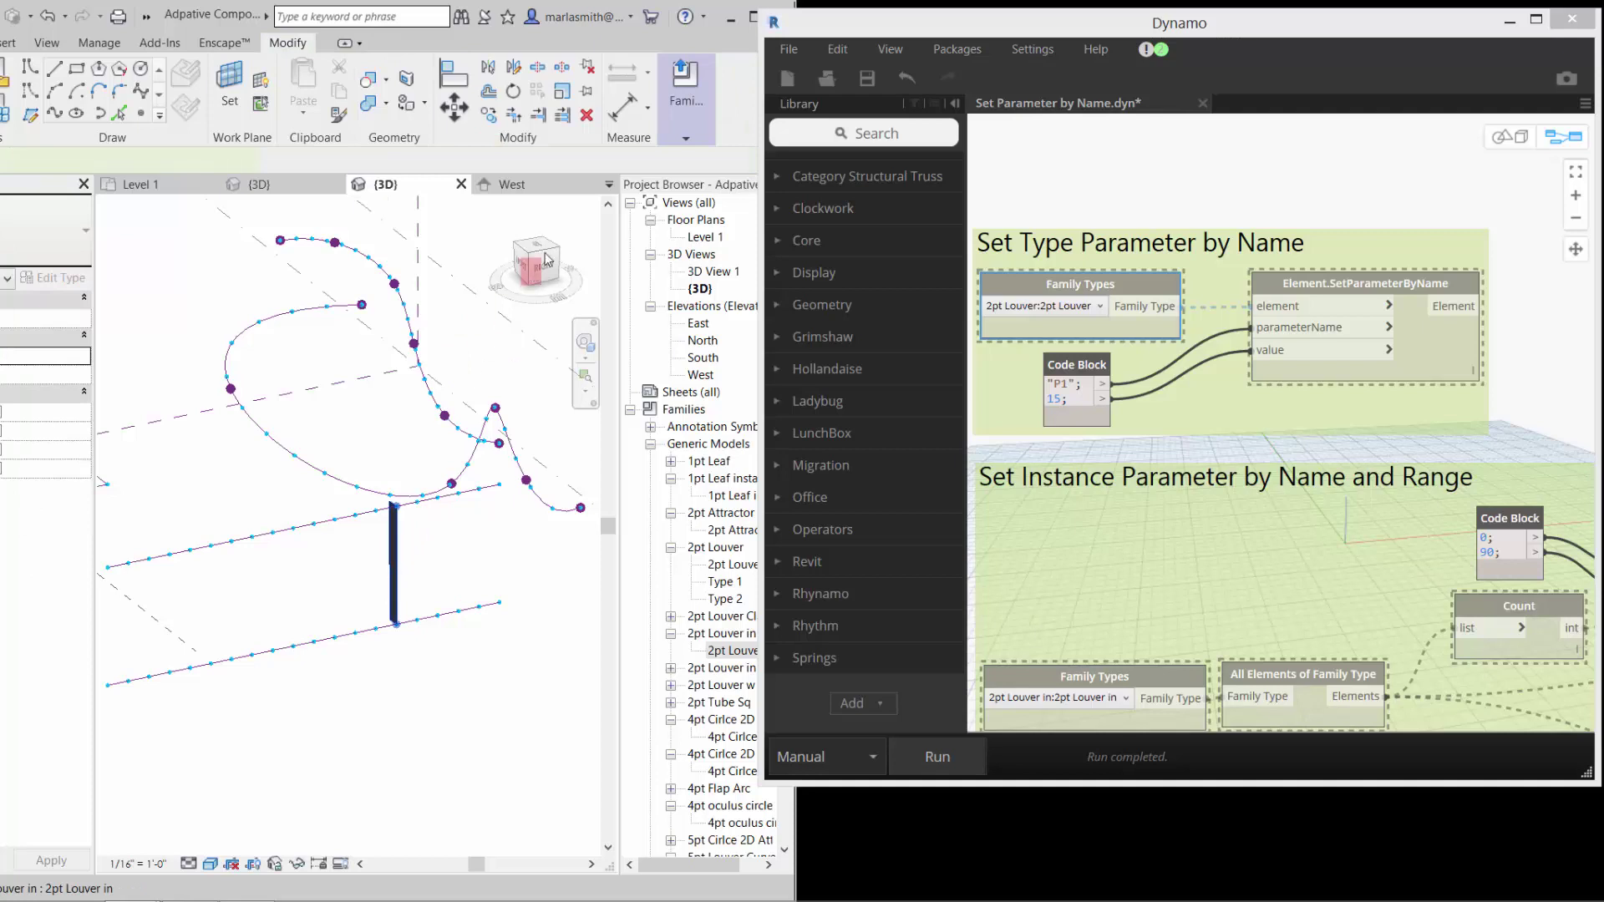
Repeat the 2pt Louver in along the full length of both divided paths
left_click(394, 560)
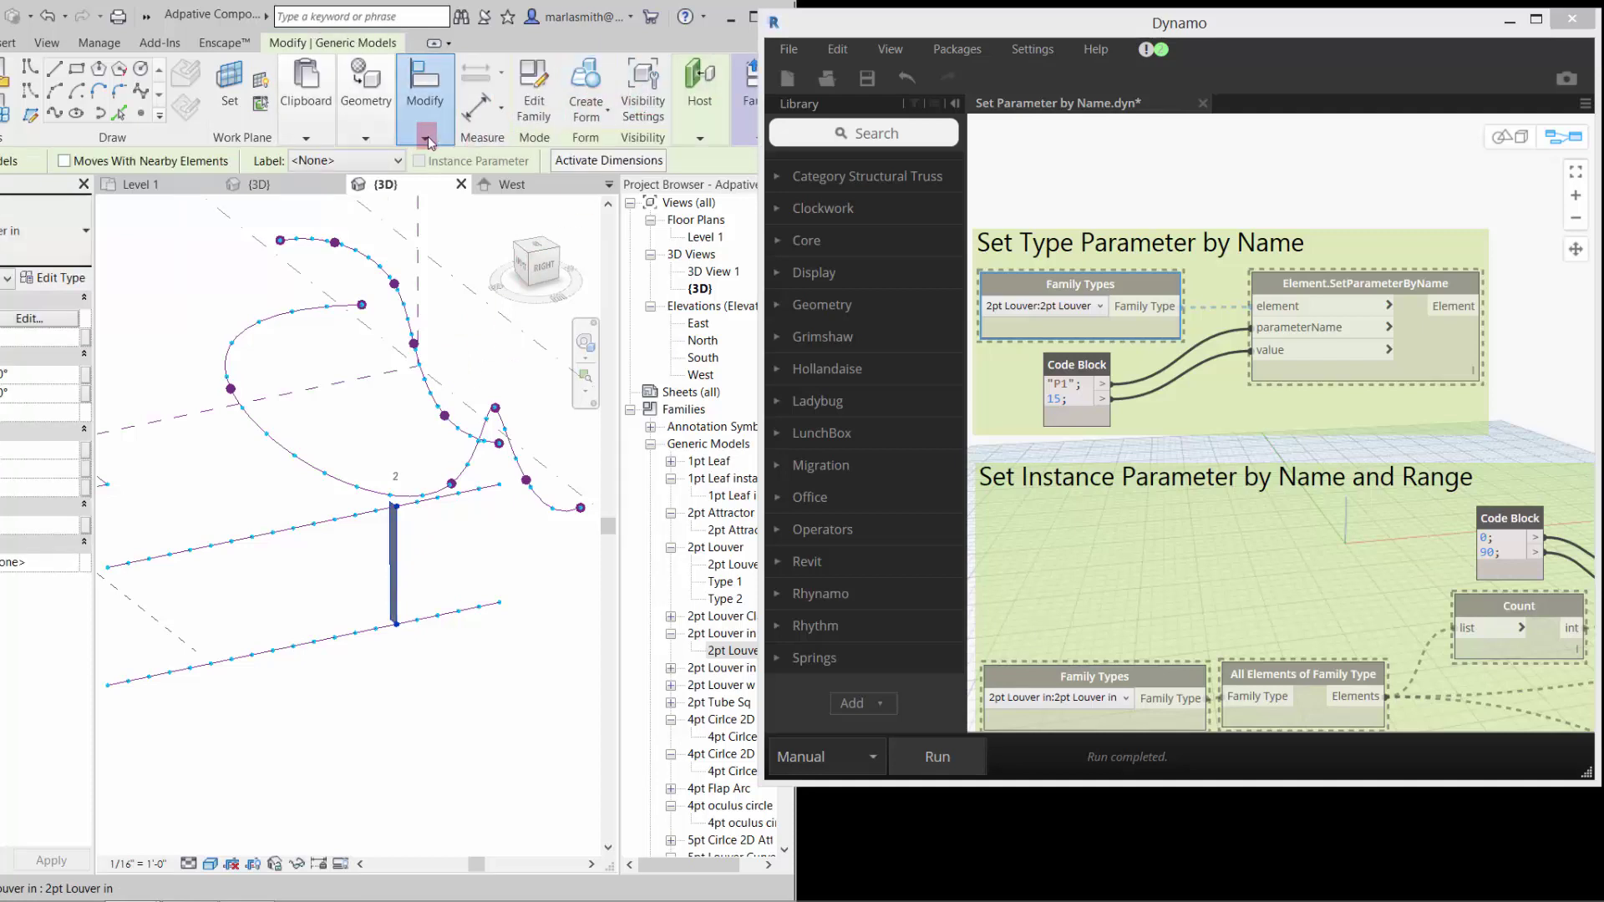
left_click(428, 139)
left_click(393, 190)
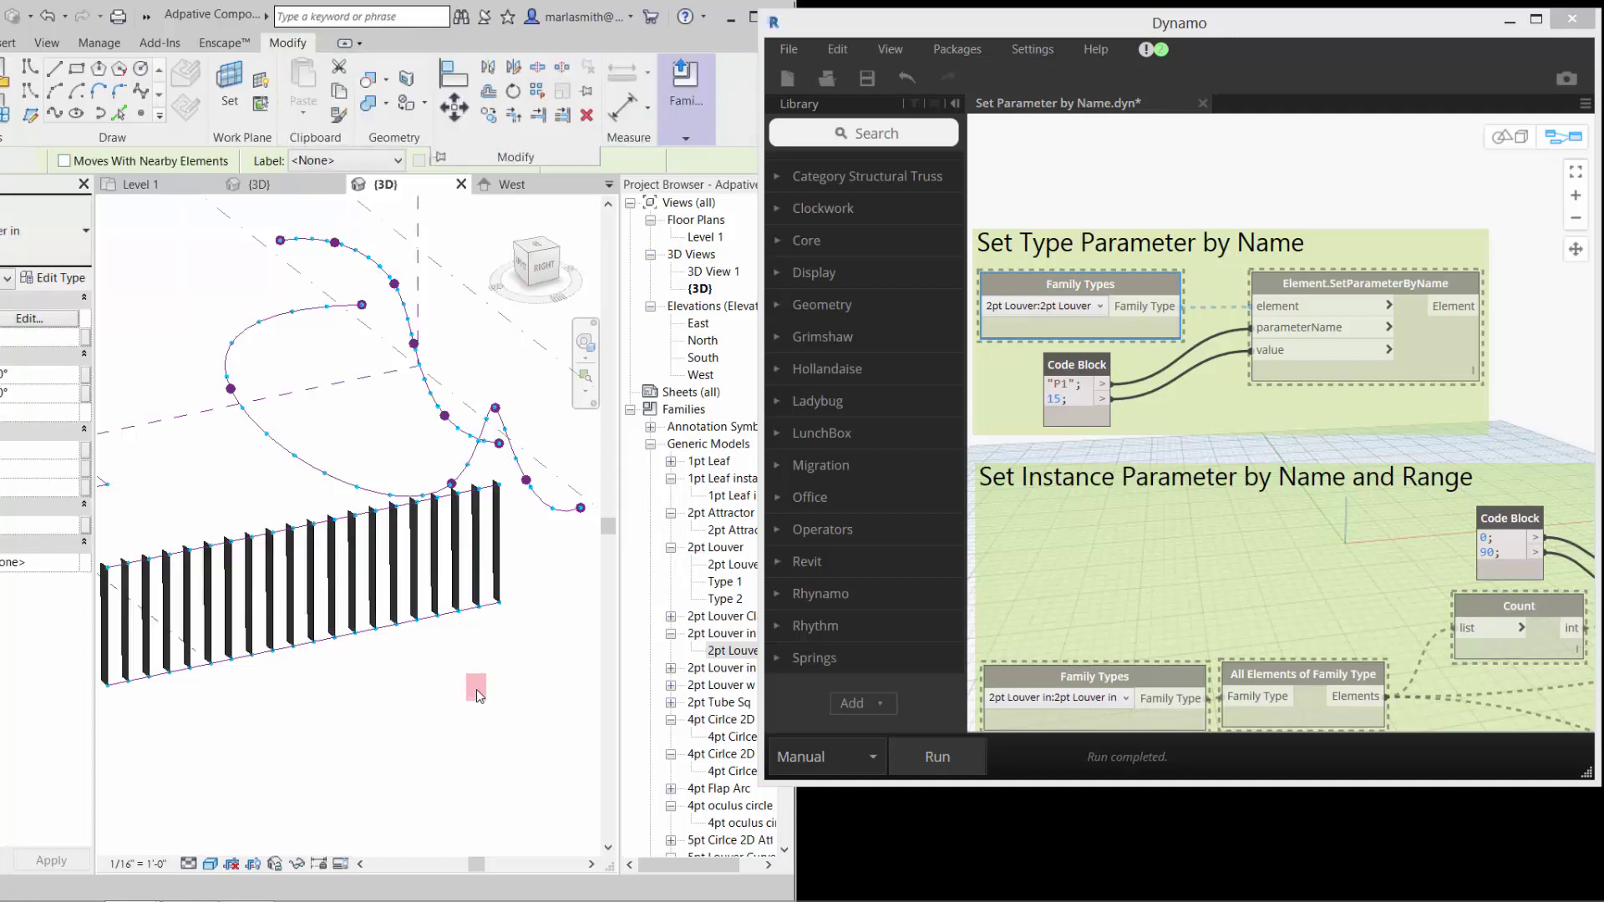
left_click(476, 694)
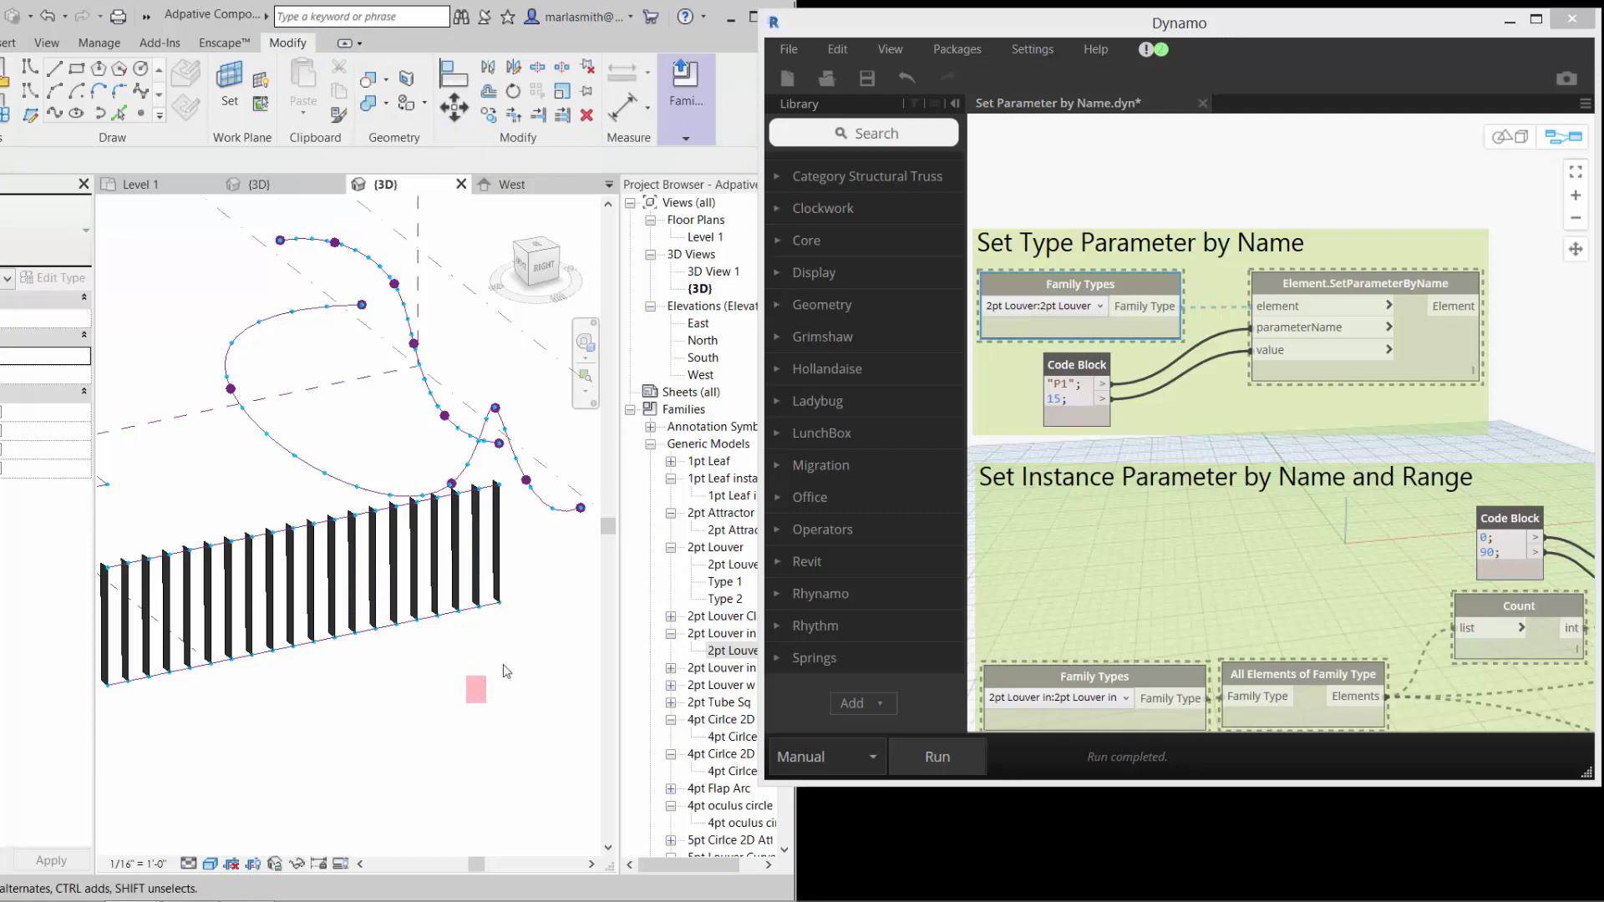
left_click(1143, 537)
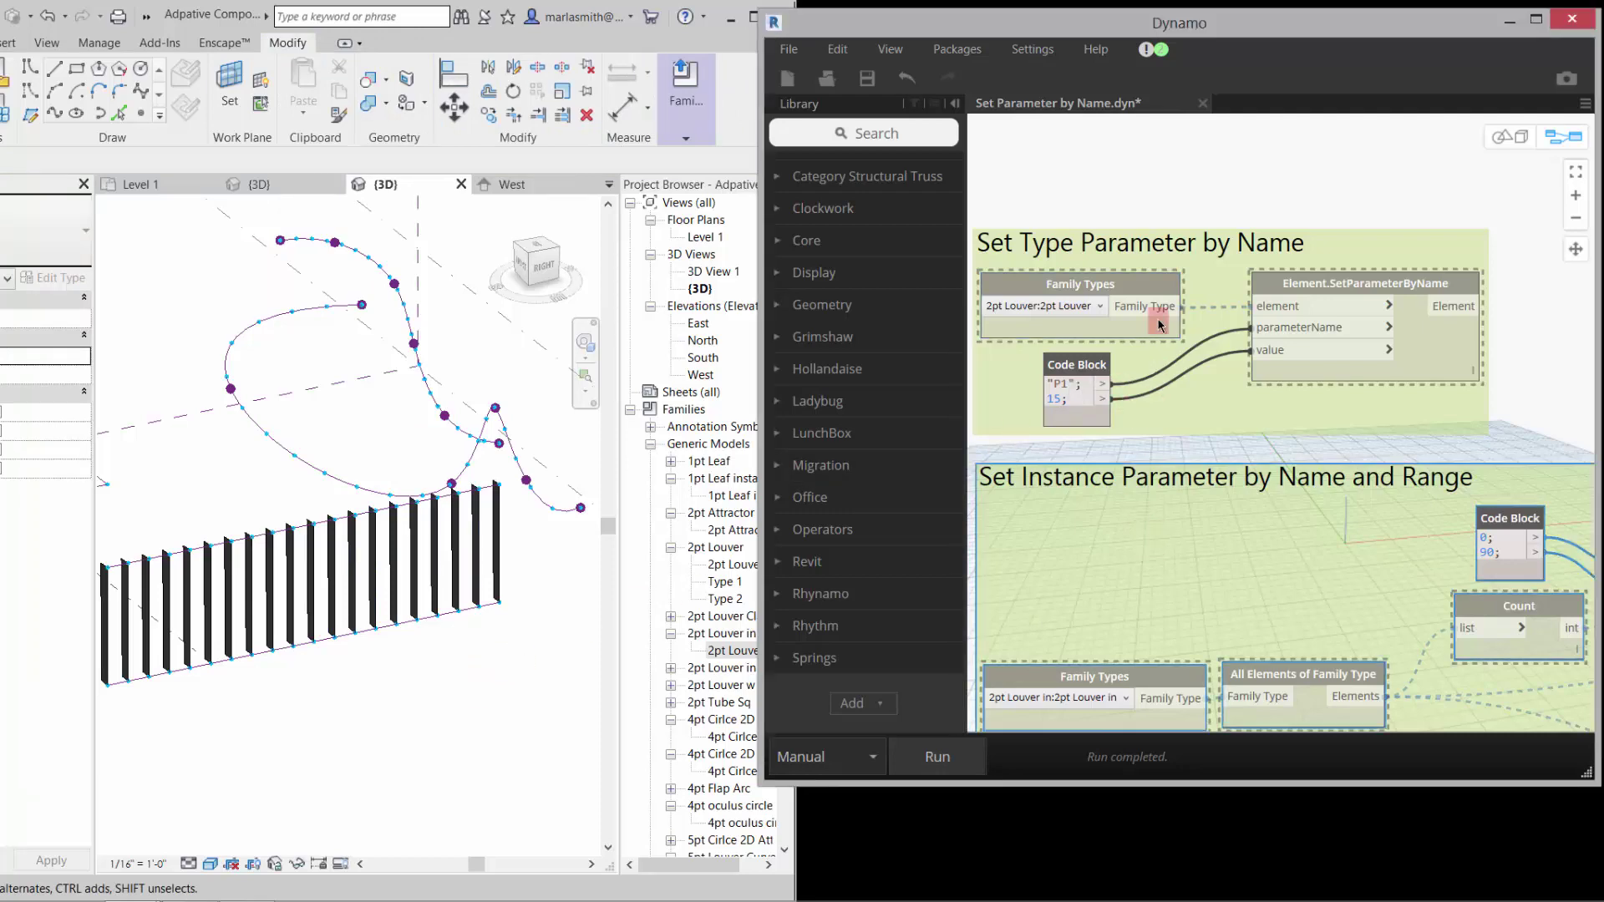
scroll(1159, 324, "down", 3)
Unfreeze the lower Family Types node so it supplies the 2pt Louver in type
scroll(1186, 547, "up", 3)
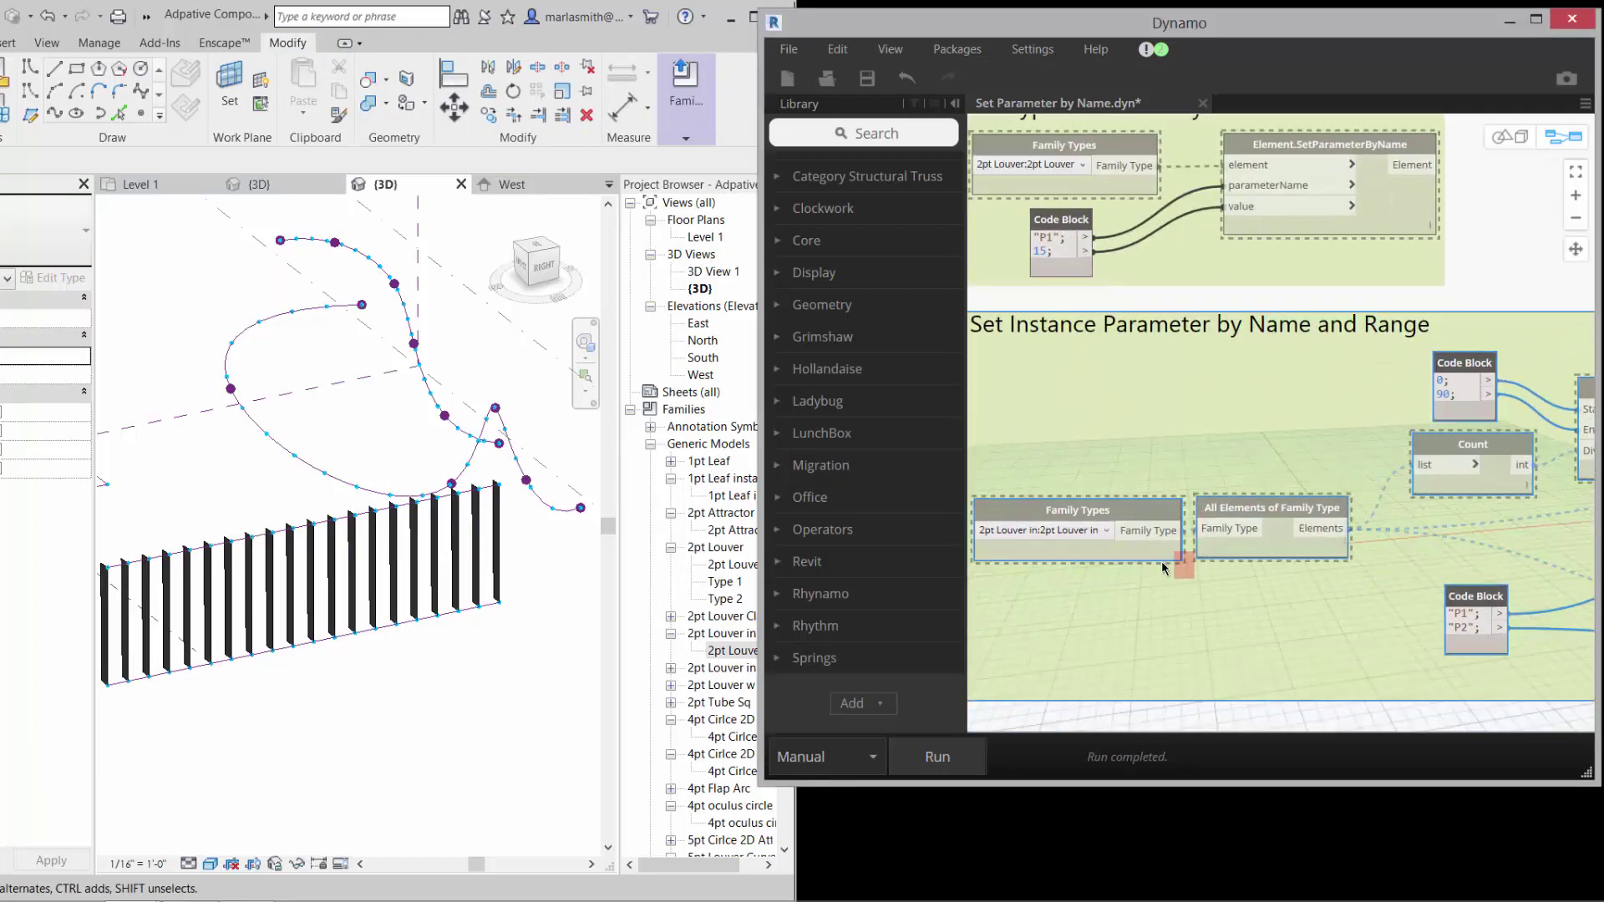
right_click(1073, 522)
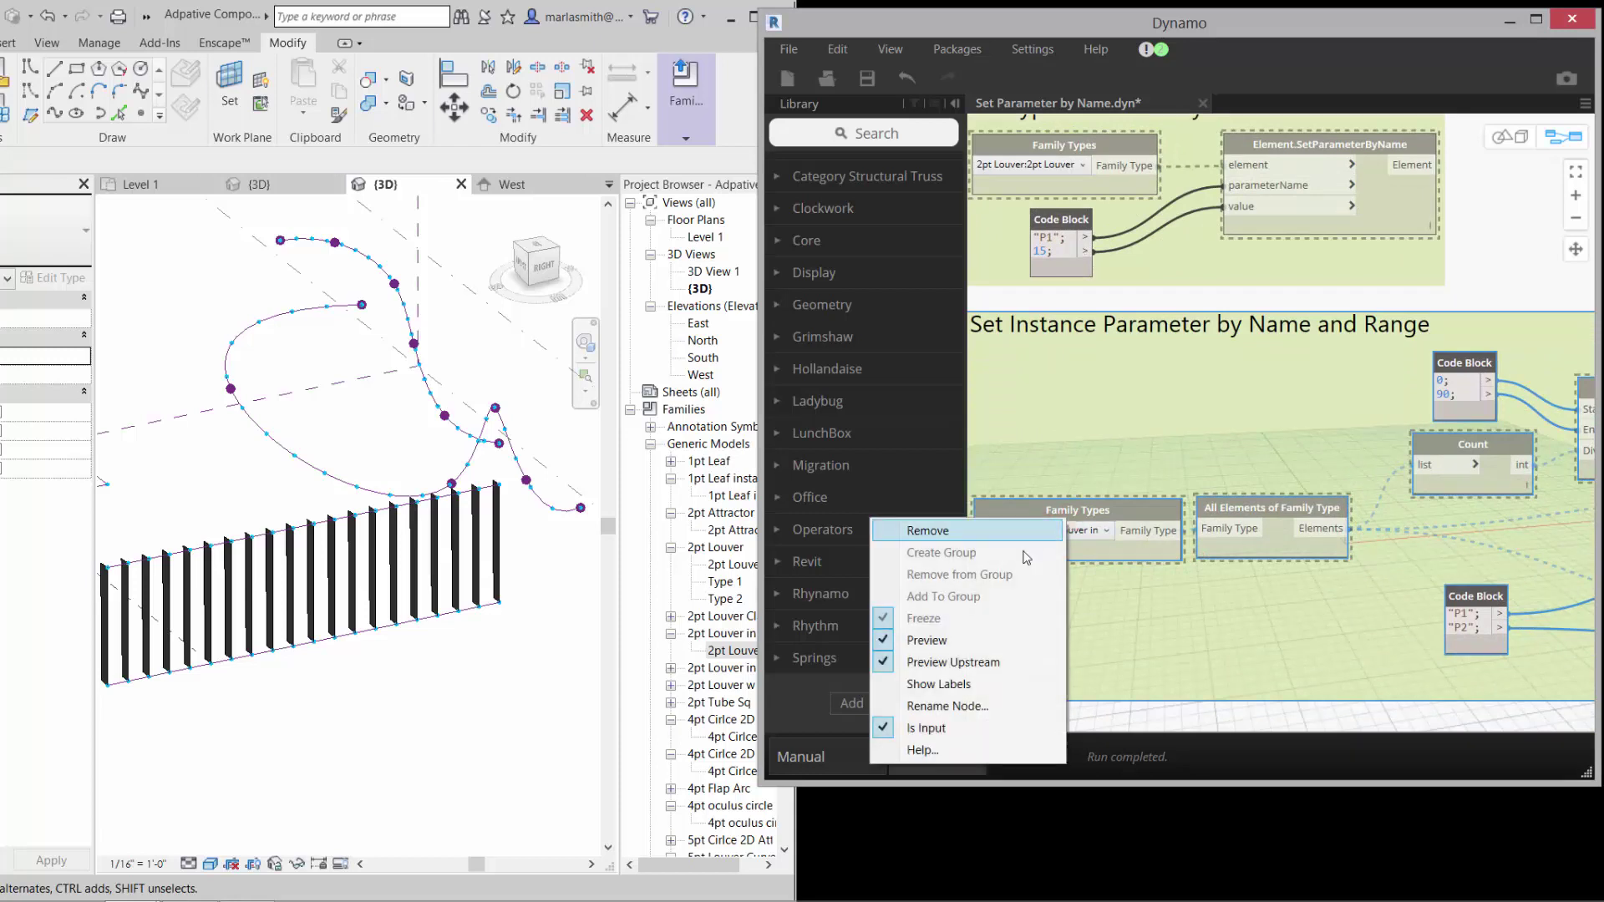
left_click(1090, 623)
scroll(1203, 472, "down", 3)
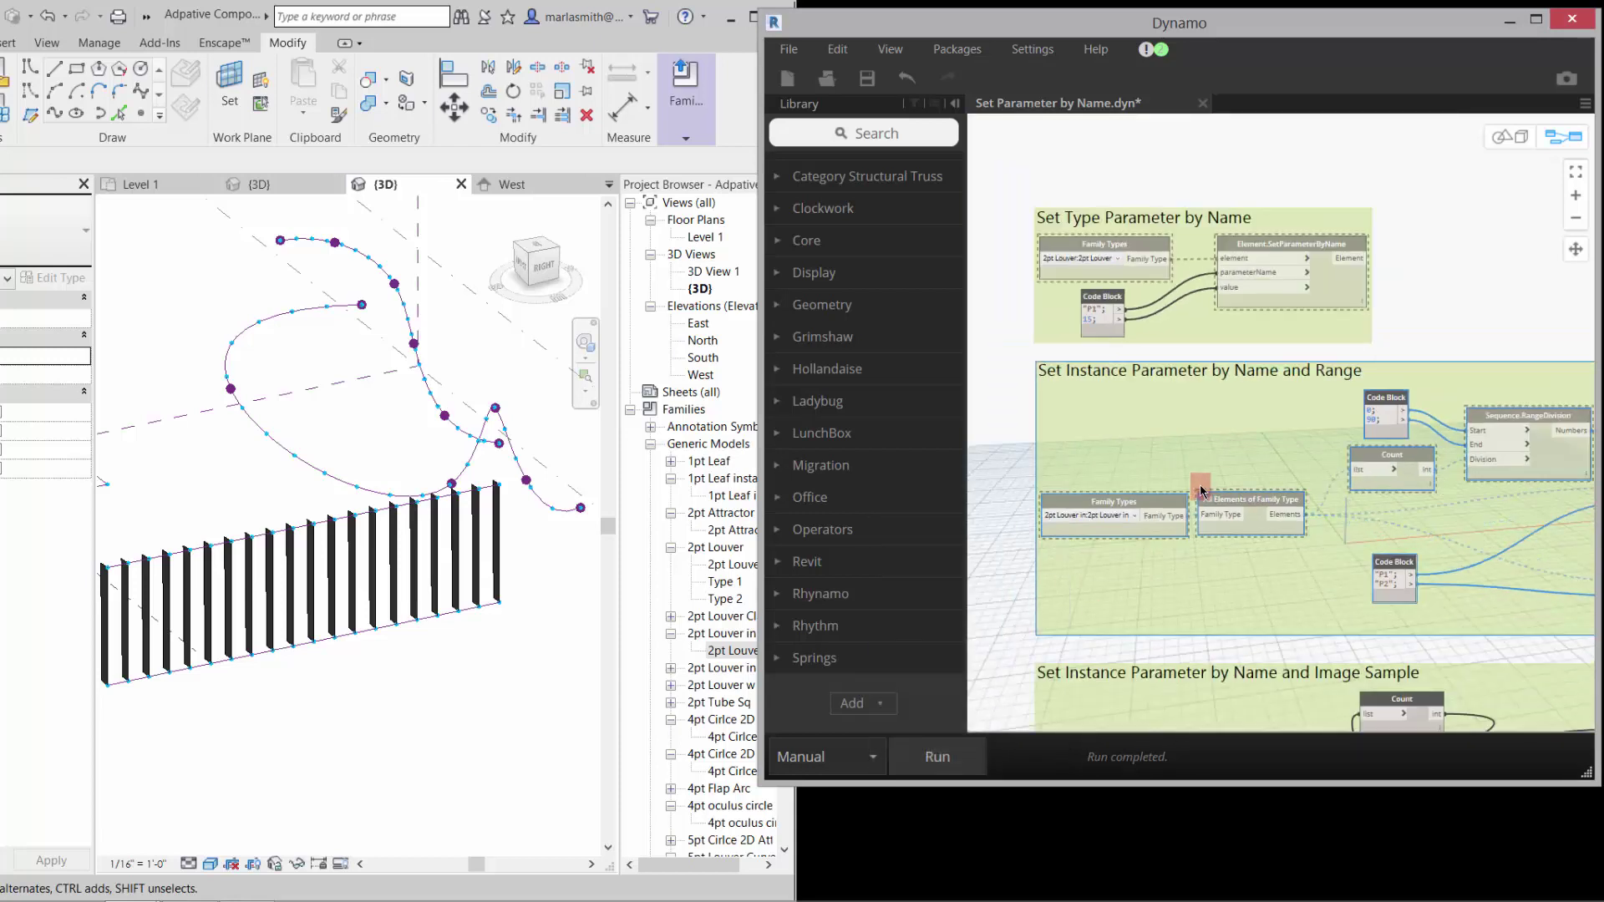
scroll(1000, 334, "down", 2)
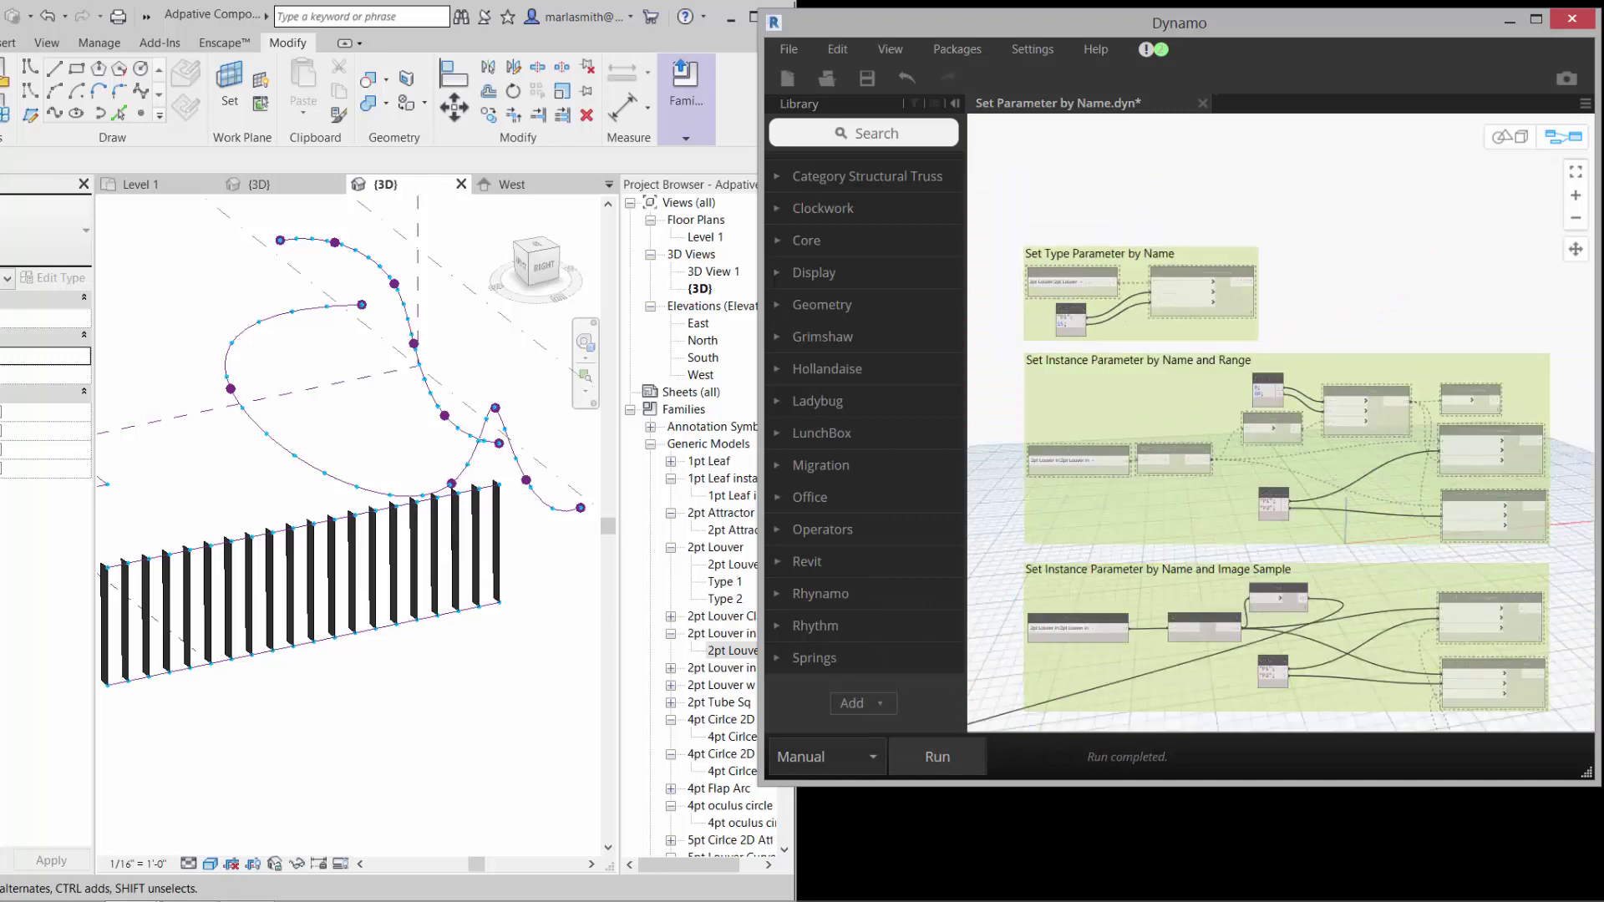
scroll(1077, 462, "up", 3)
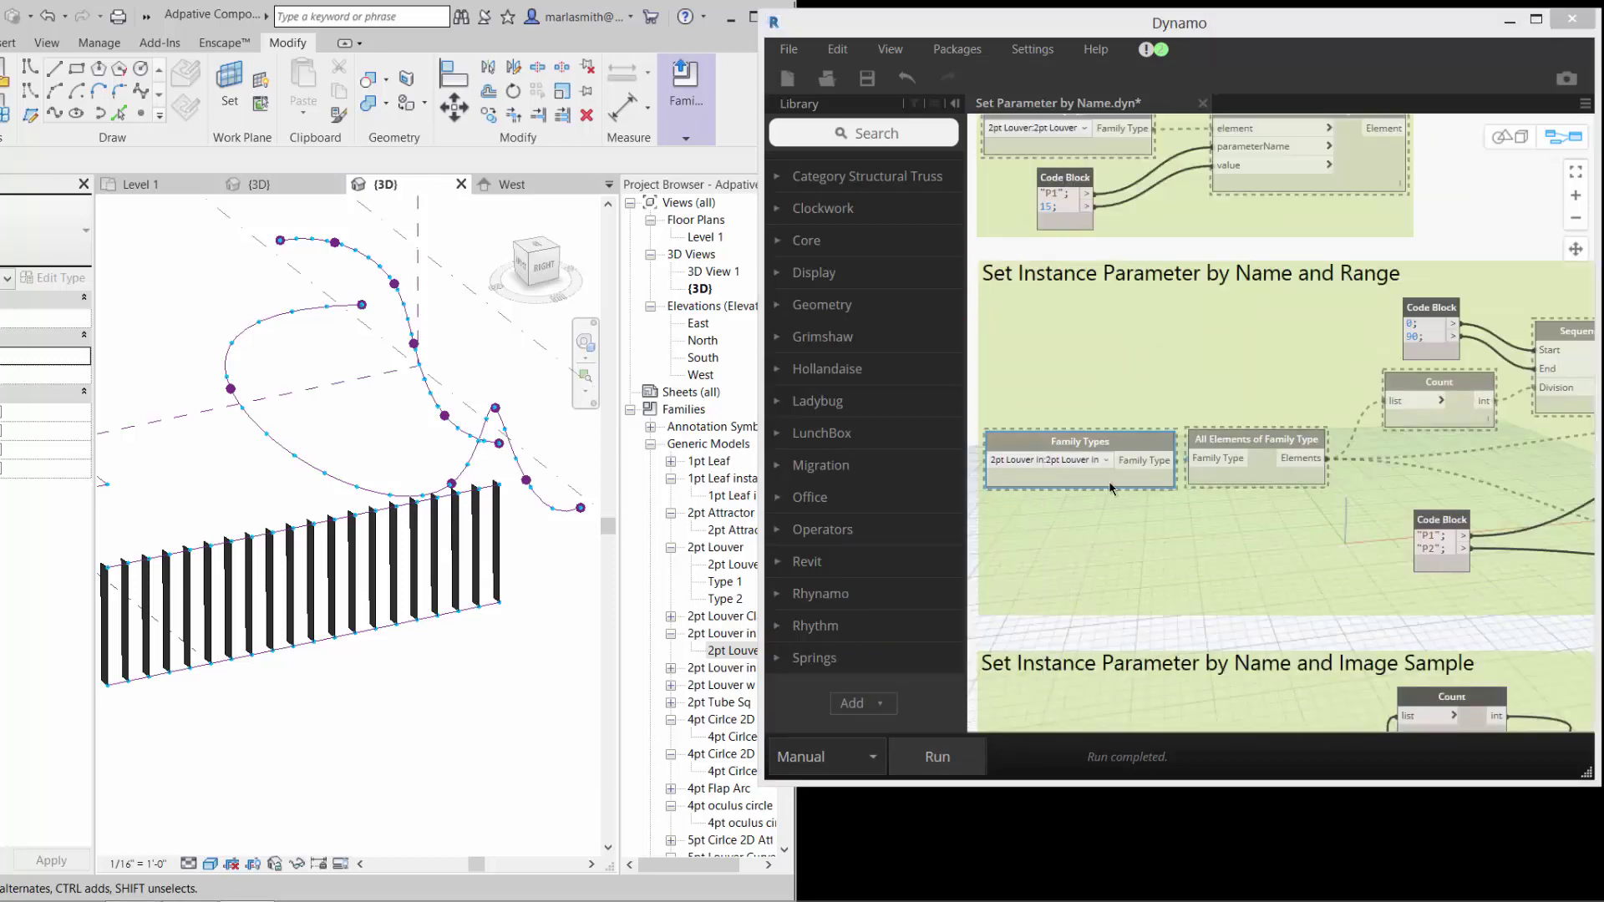
right_click(1077, 450)
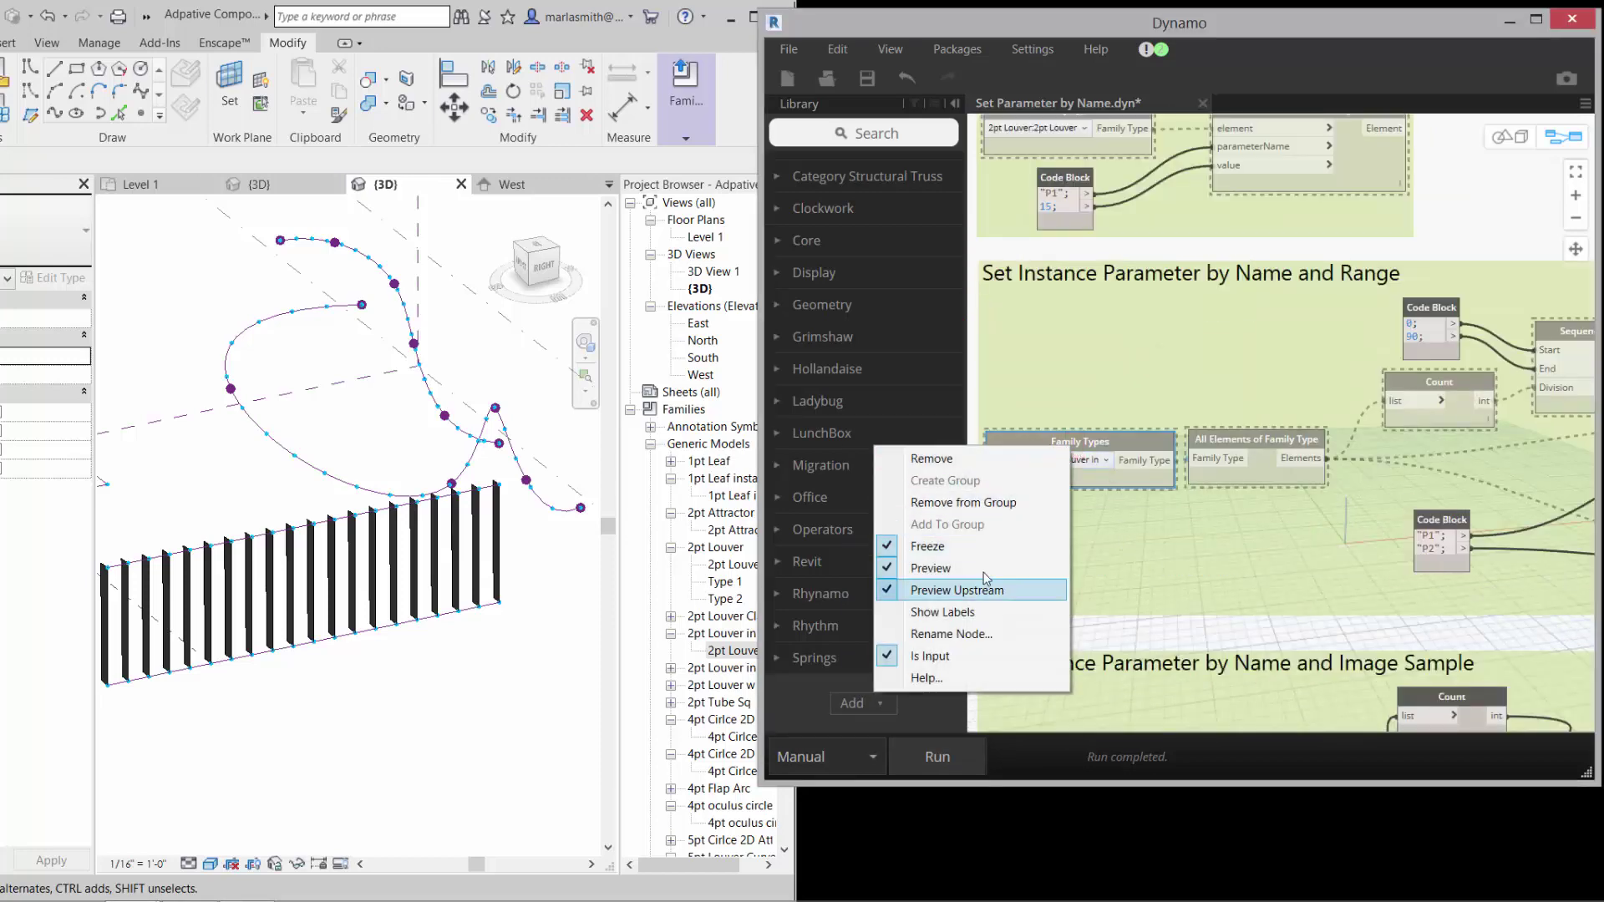
left_click(982, 547)
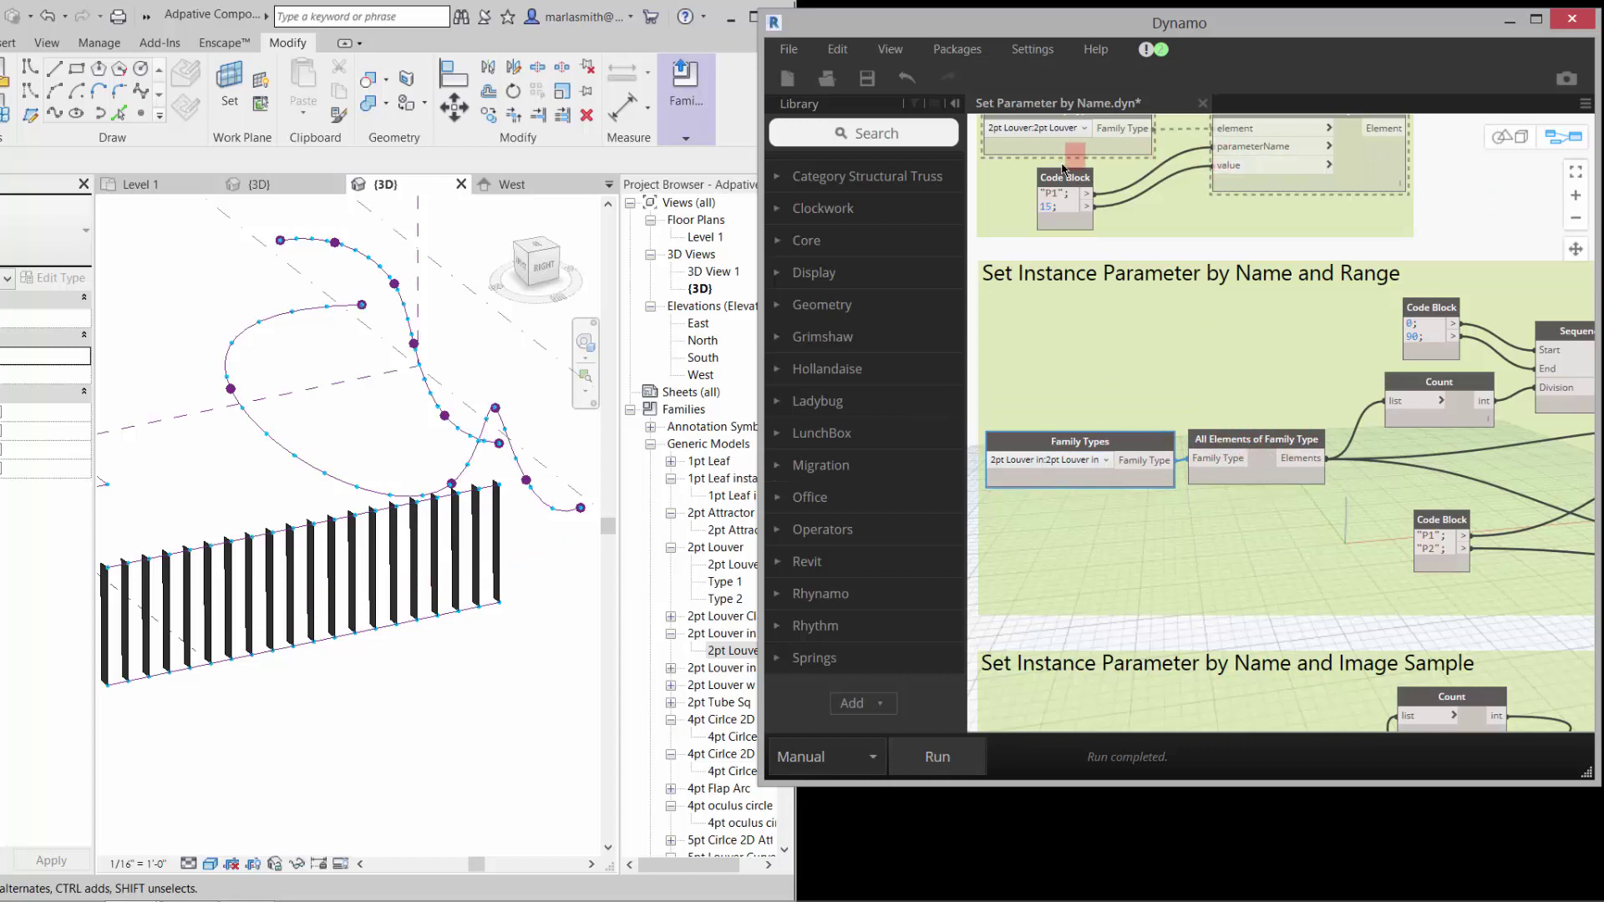
Preview the All Elements of Family Type and Count node outputs in the range graph
left_click(1116, 157)
left_click(1051, 199)
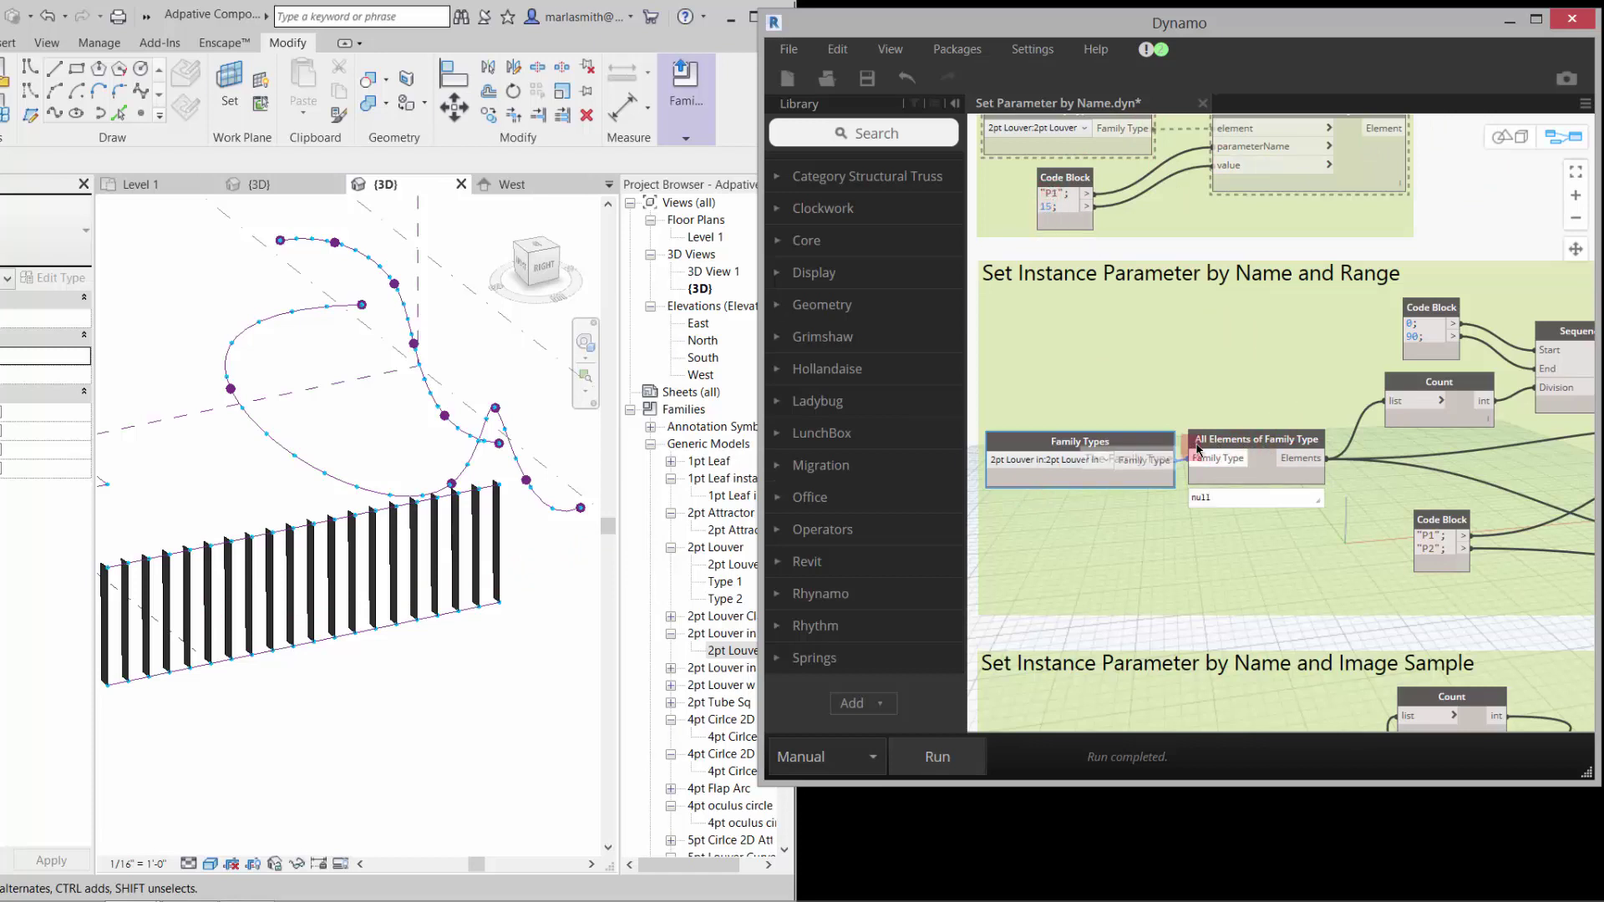
left_click(1318, 442)
left_click(1463, 224)
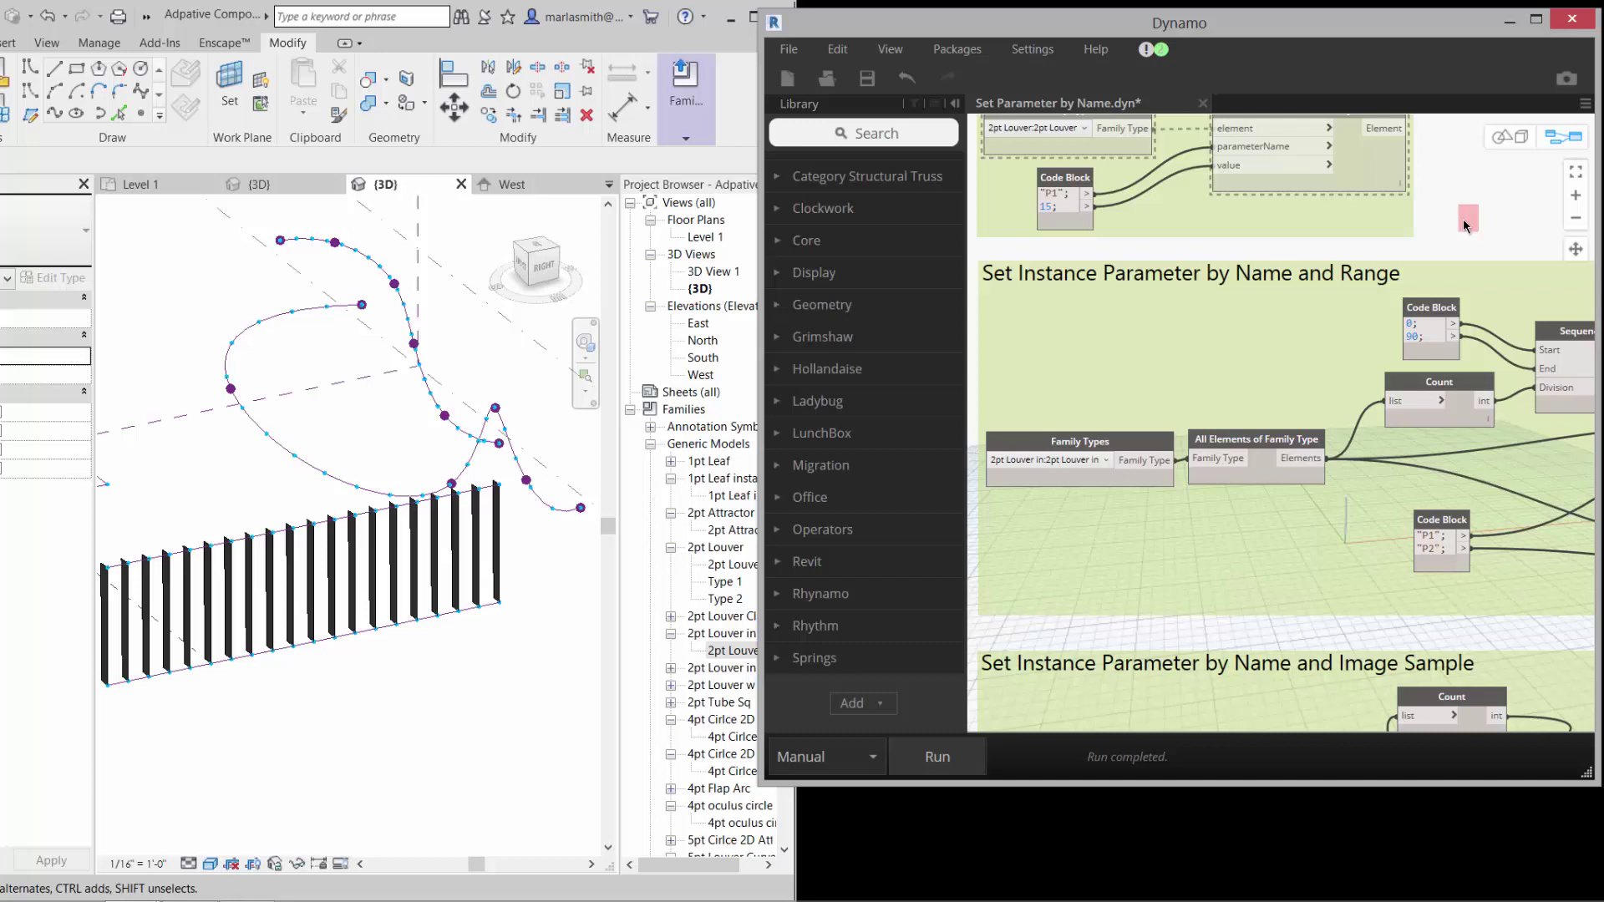
left_click(1120, 345)
scroll(1120, 345, "down", 3)
scroll(1478, 368, "up", 4)
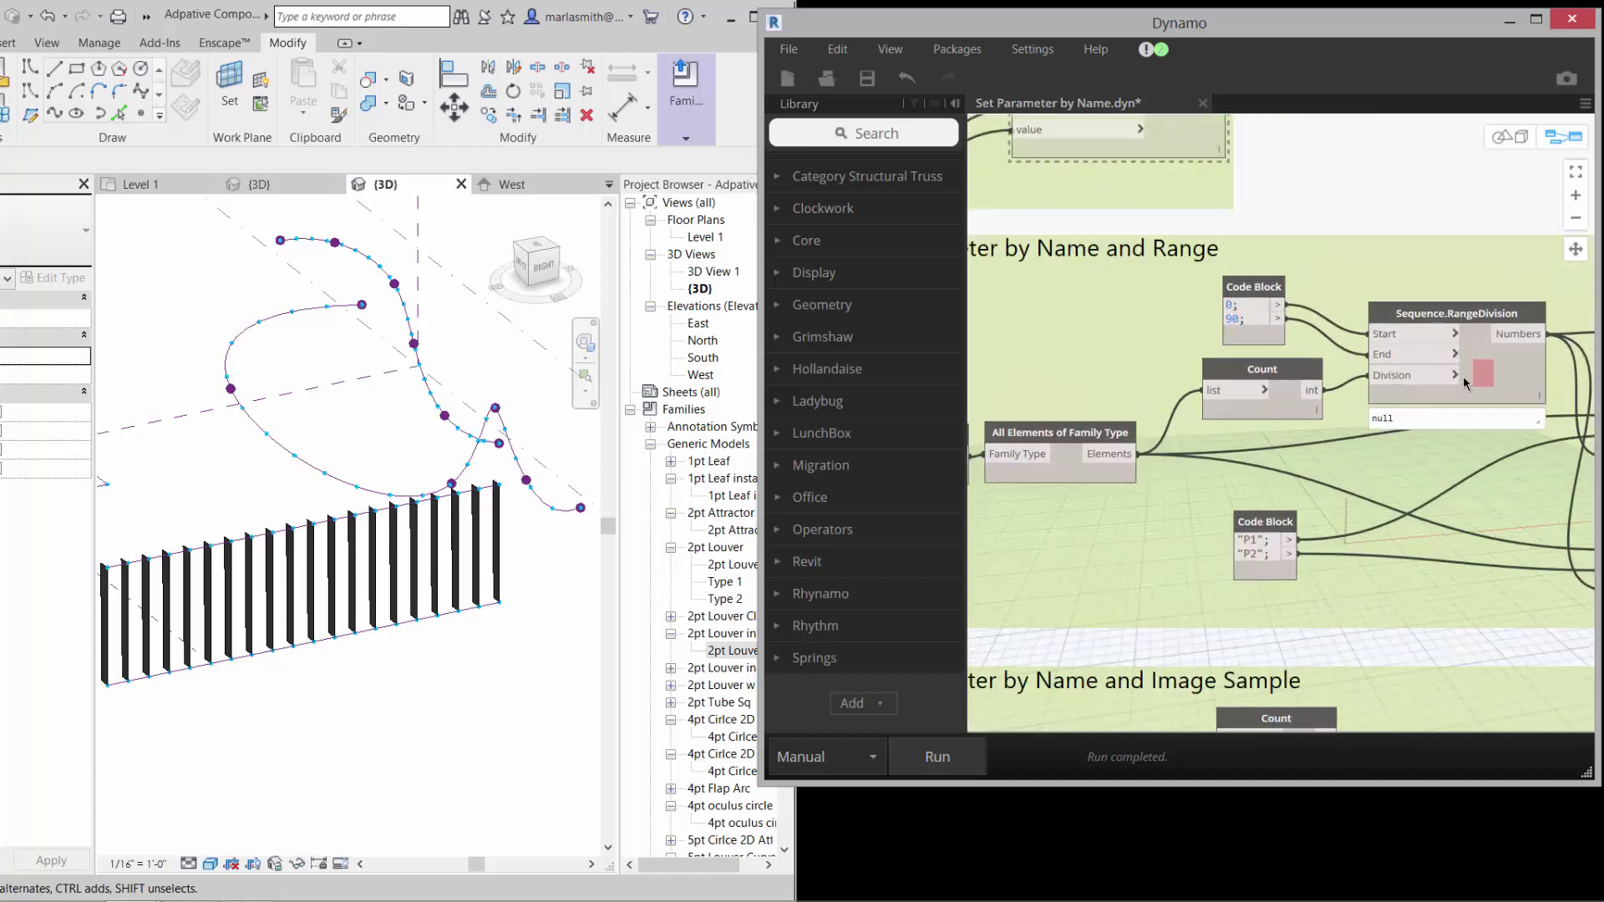
left_click(1250, 412)
left_click(1318, 411)
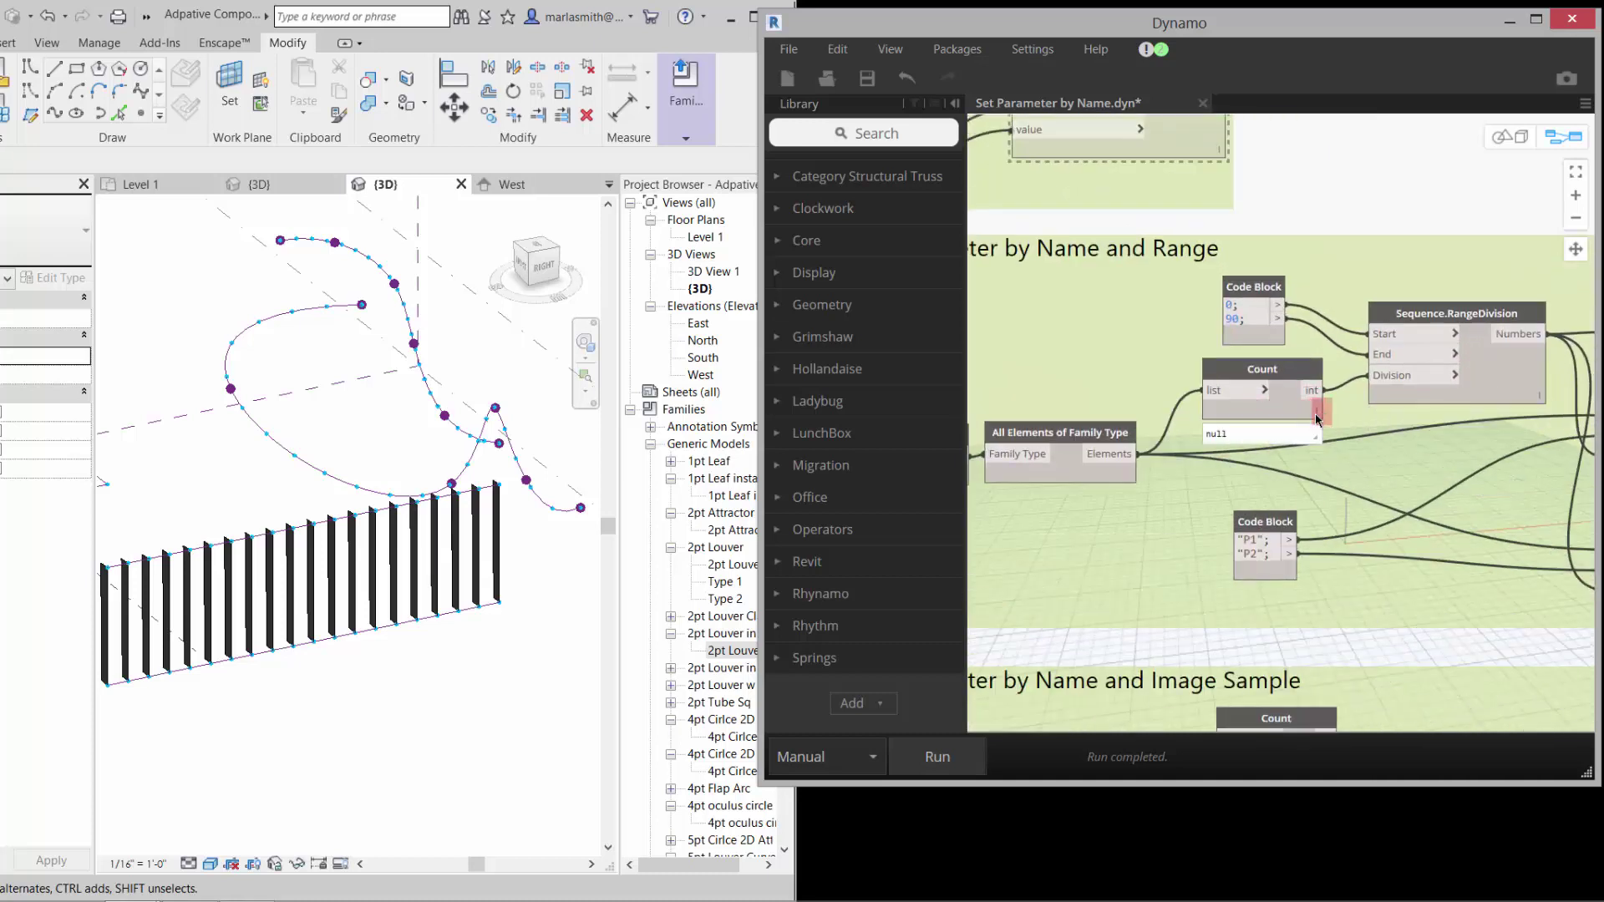
left_click(986, 720)
Preview the value feeding the end of the 0 to 90 range
left_click(462, 669)
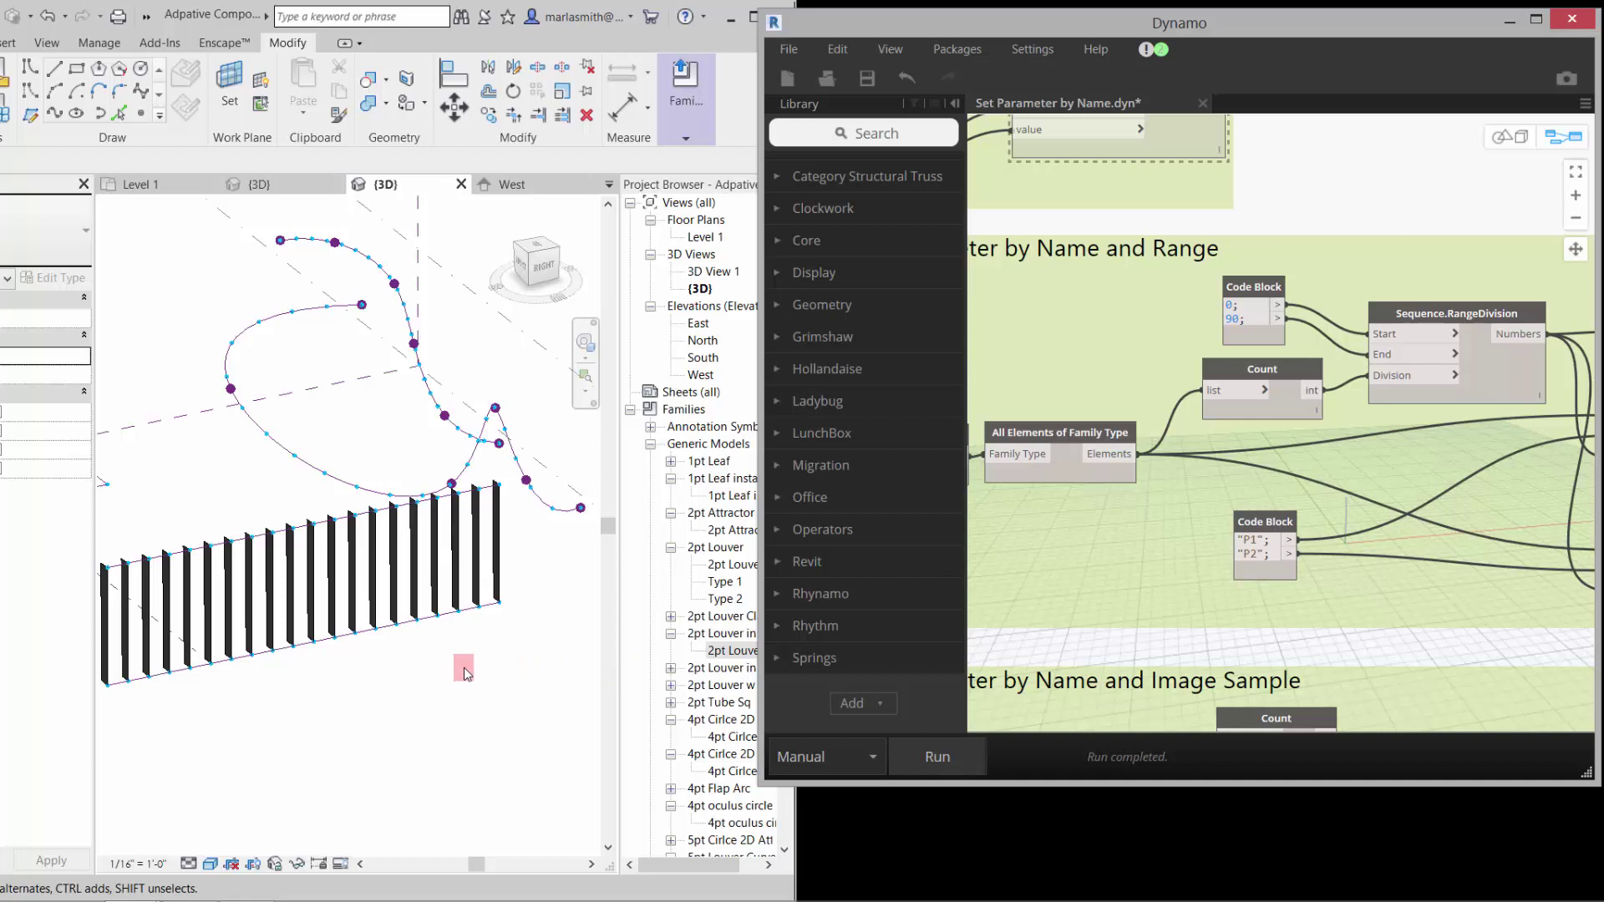
left_click(1201, 399)
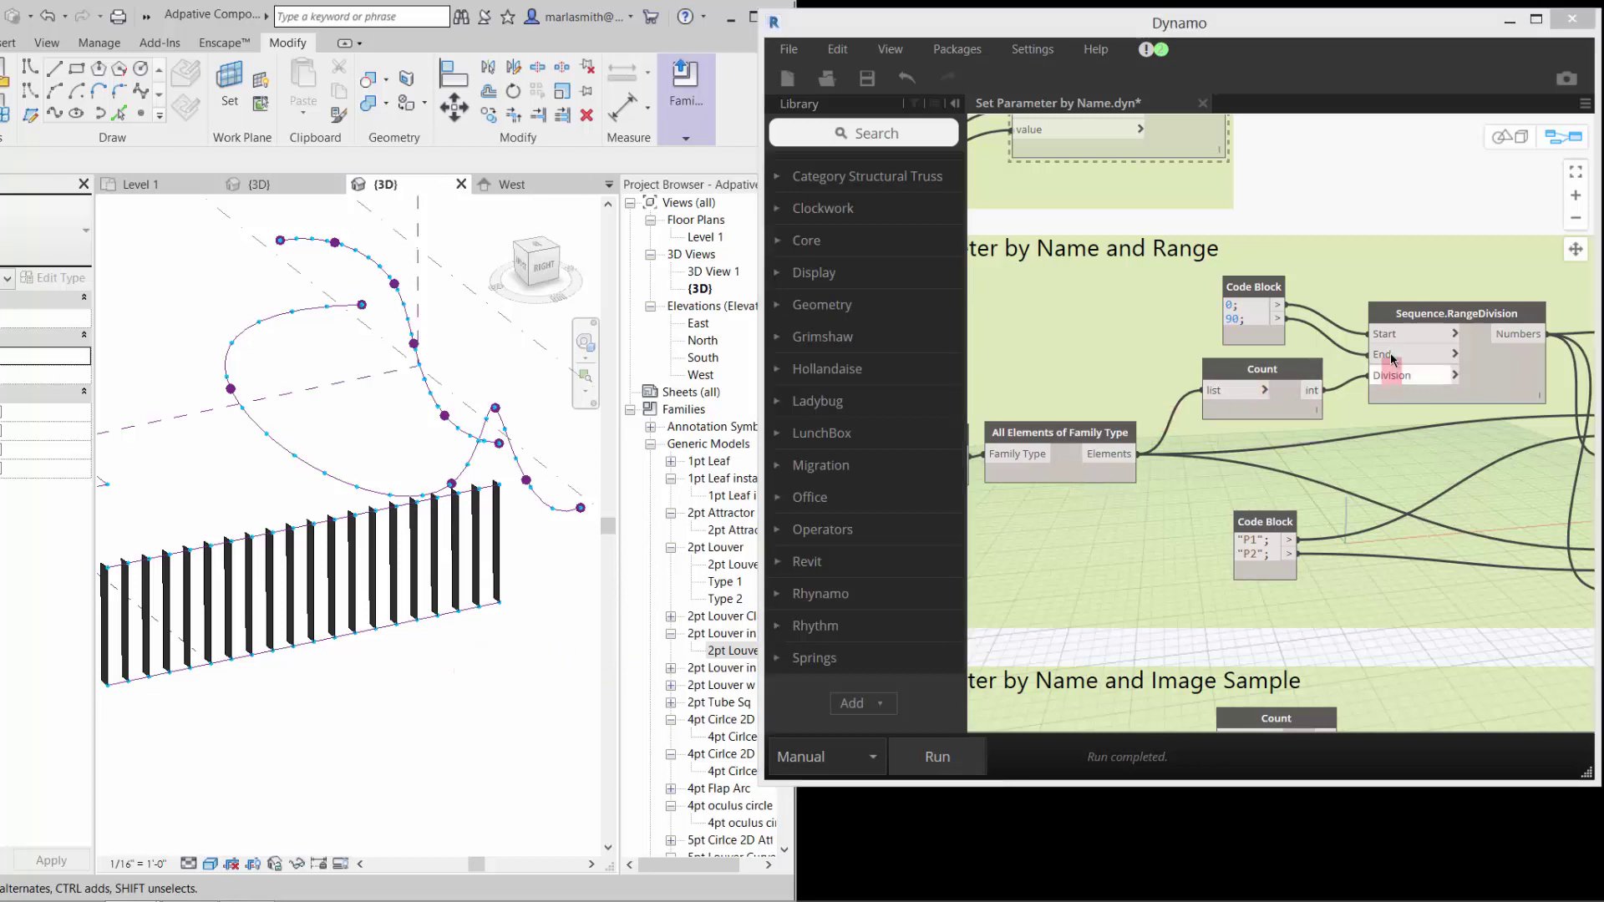
left_click(1436, 366)
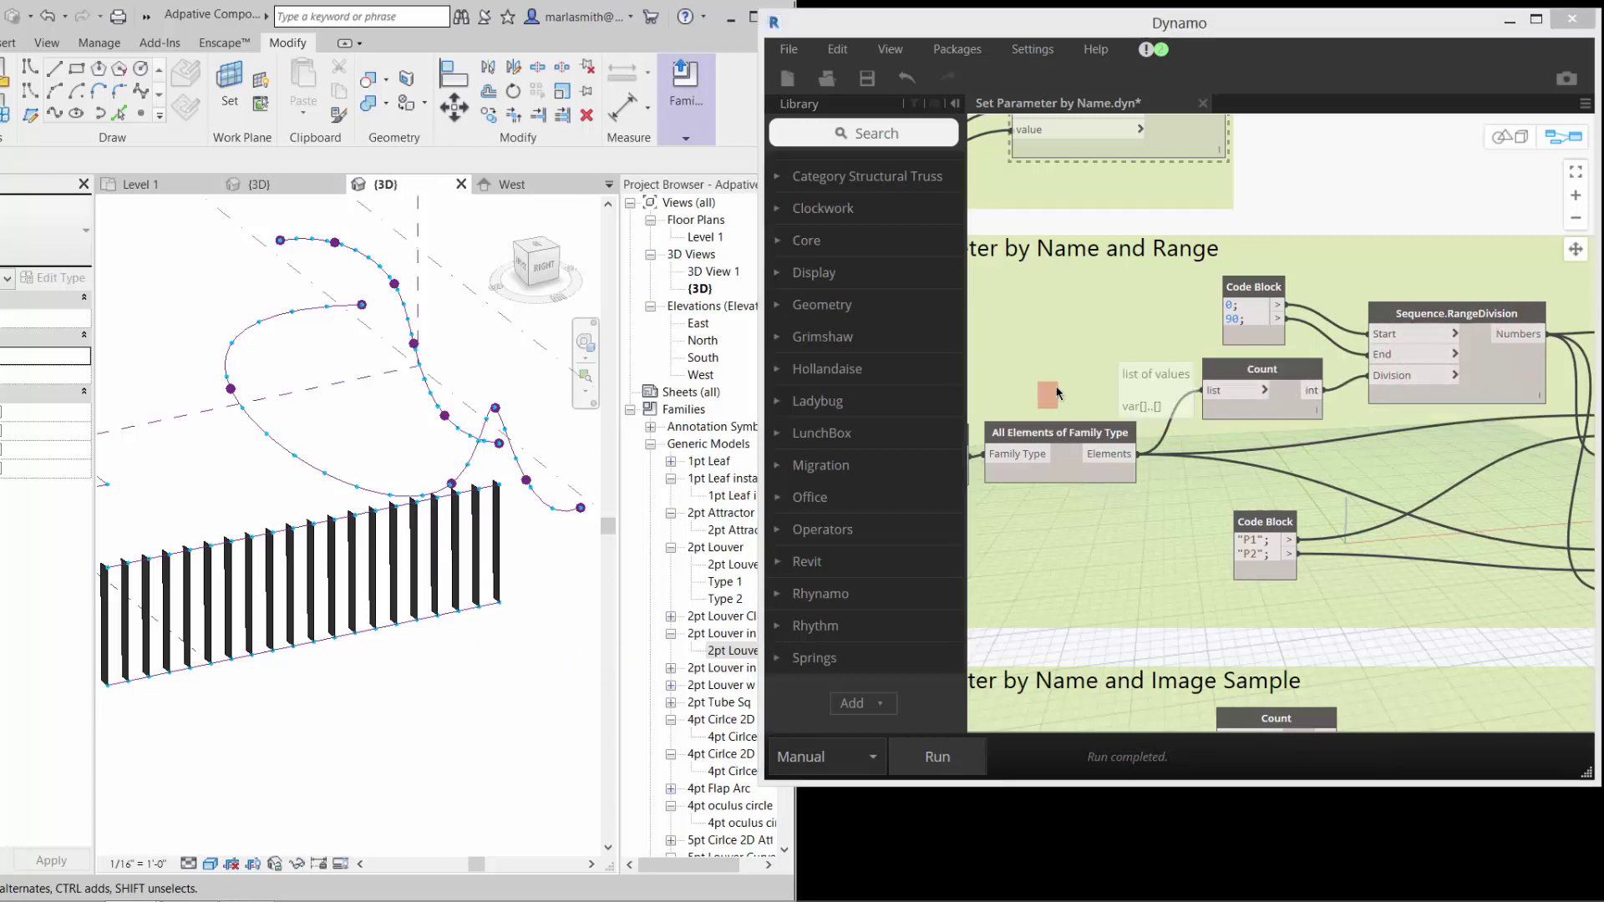
left_click(1101, 356)
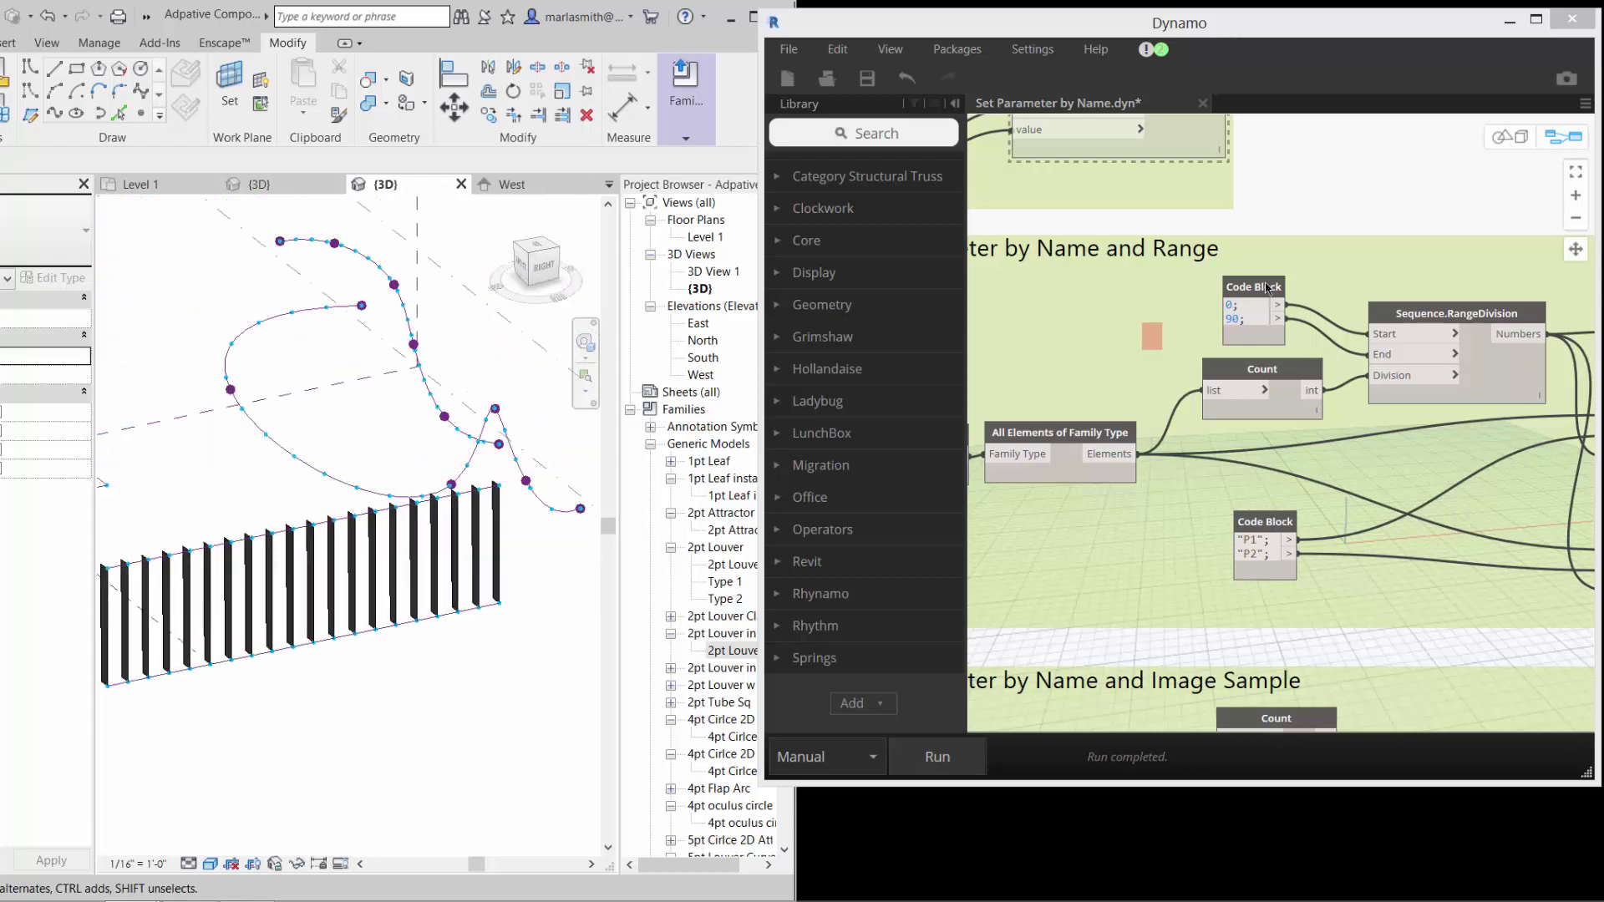
scroll(1121, 315, "down", 3)
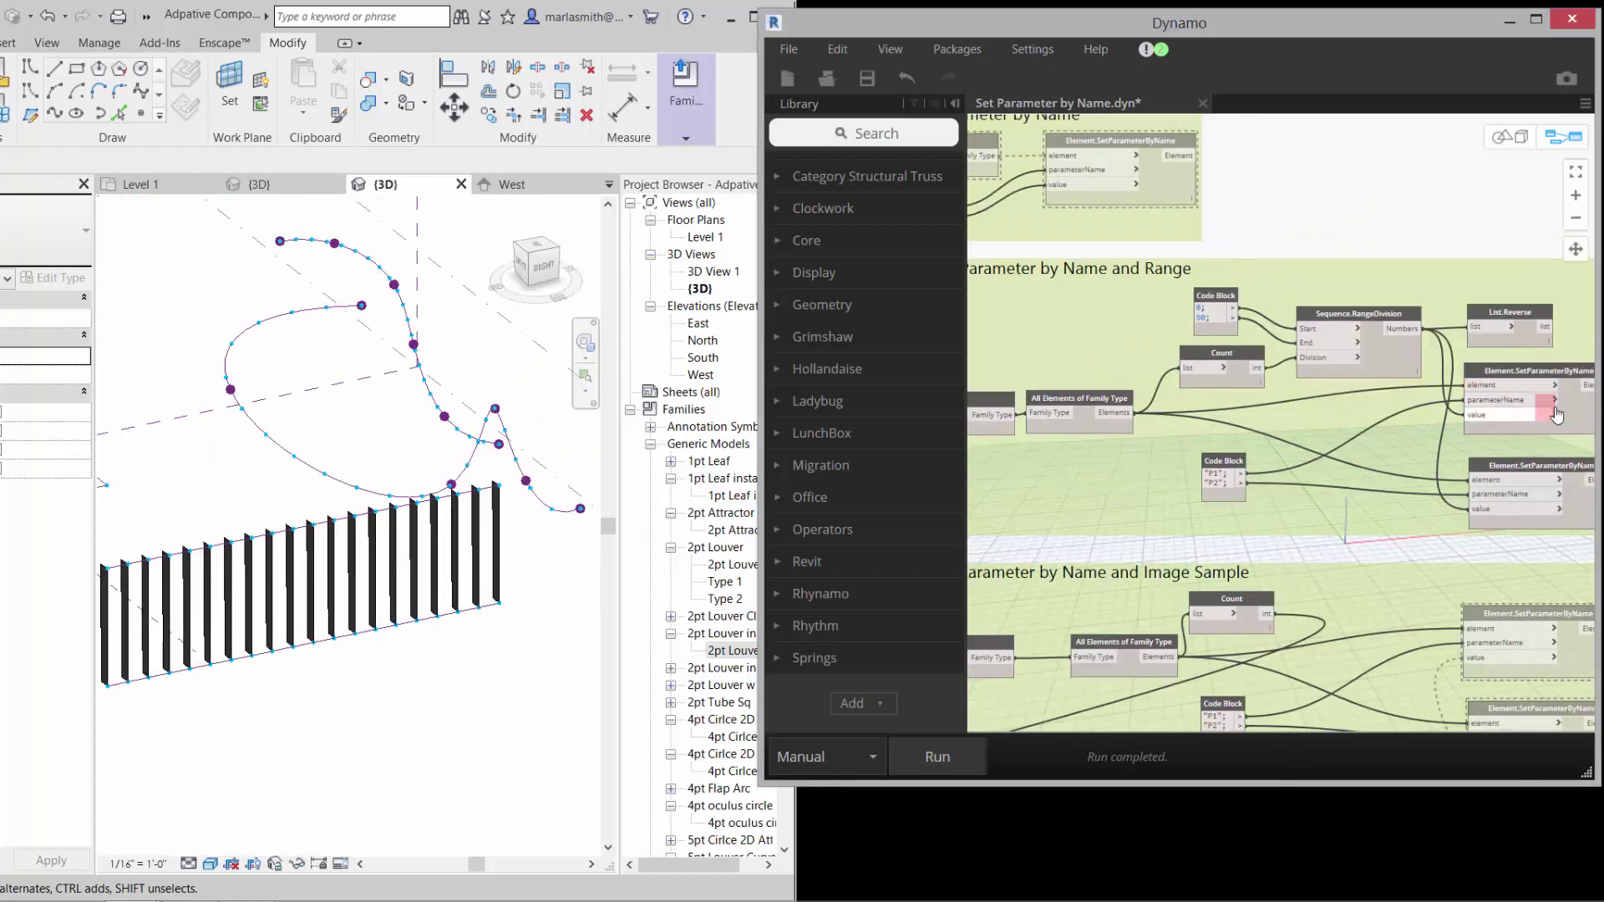
scroll(1573, 468, "up", 2)
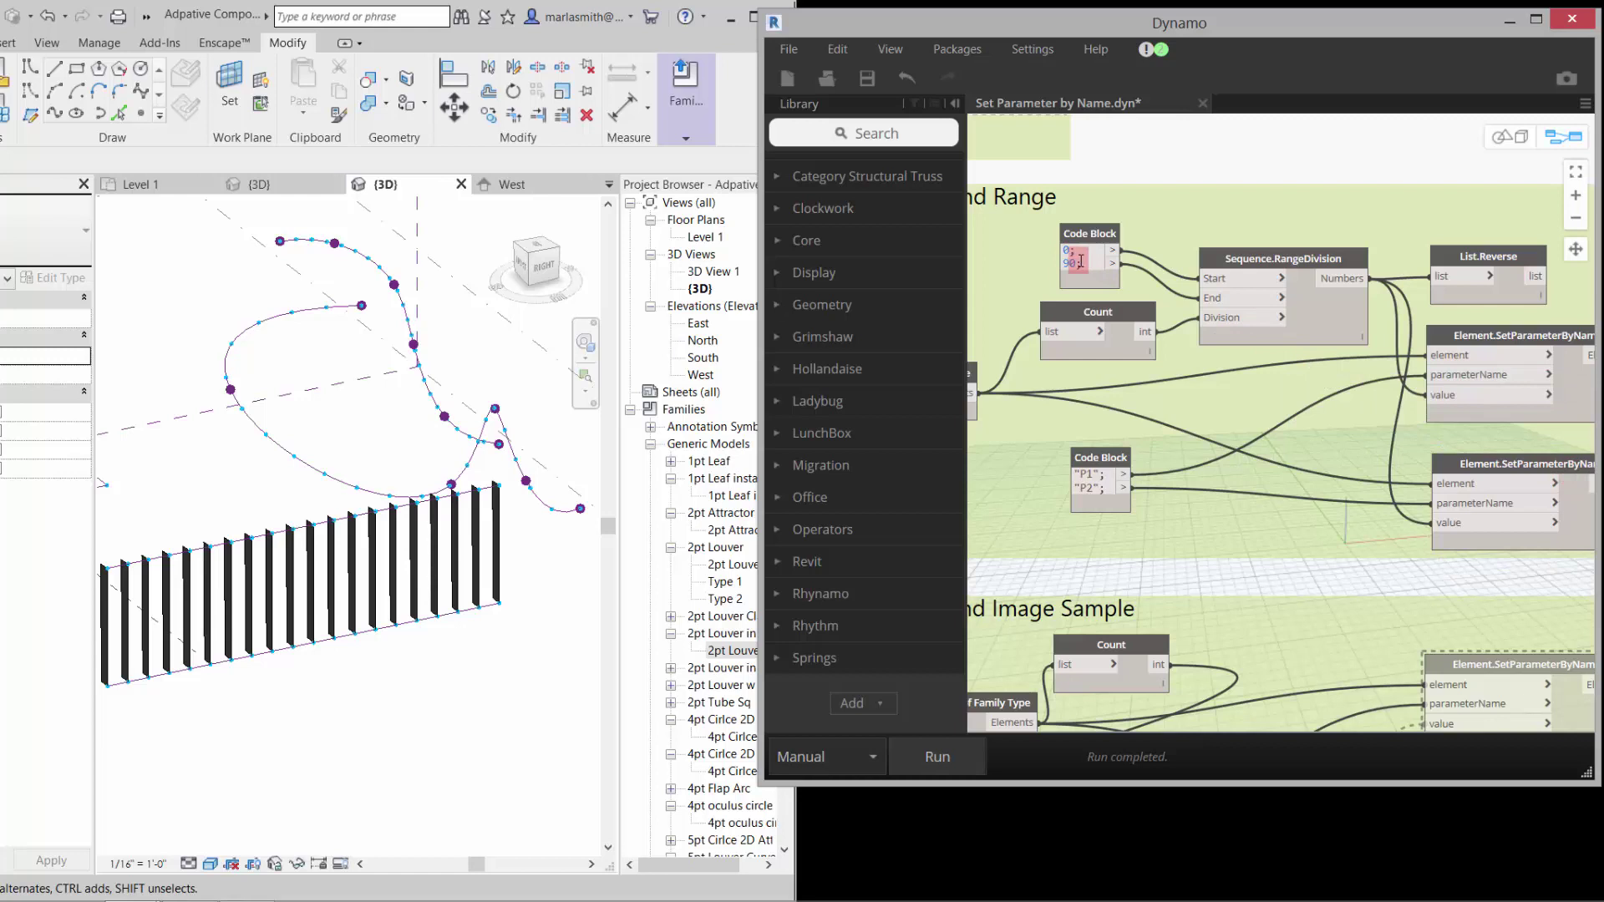
Wire the parameter names into SetParameterByName and run the graph to rotate louvers 0–90°
left_click(1407, 377)
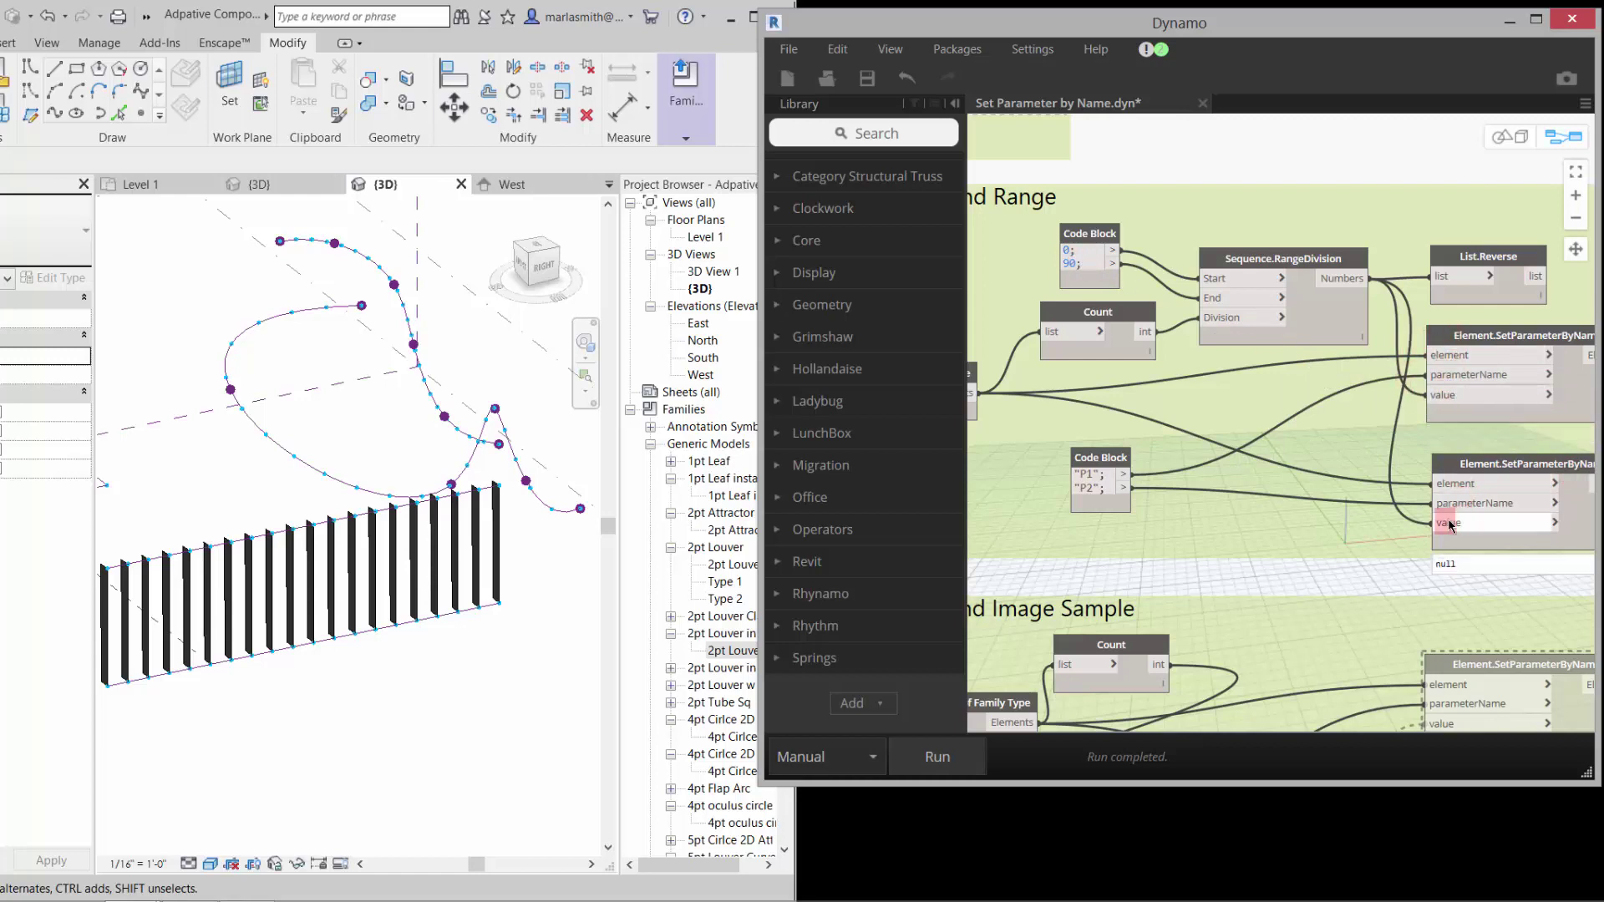
left_click(1141, 506)
left_click(1324, 396)
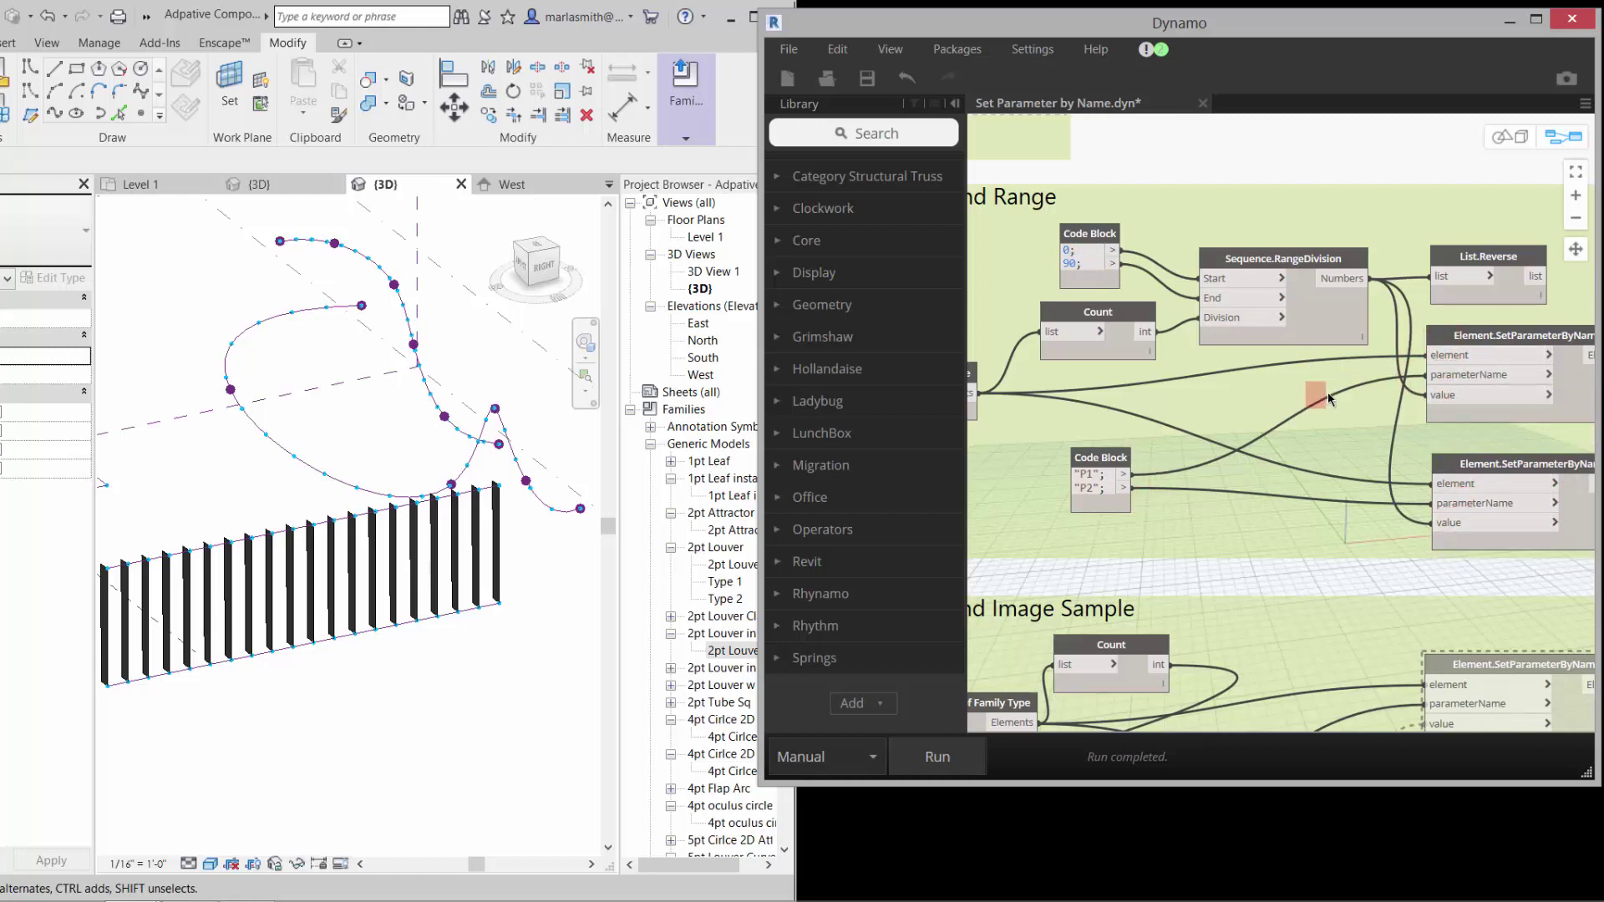
left_click(932, 756)
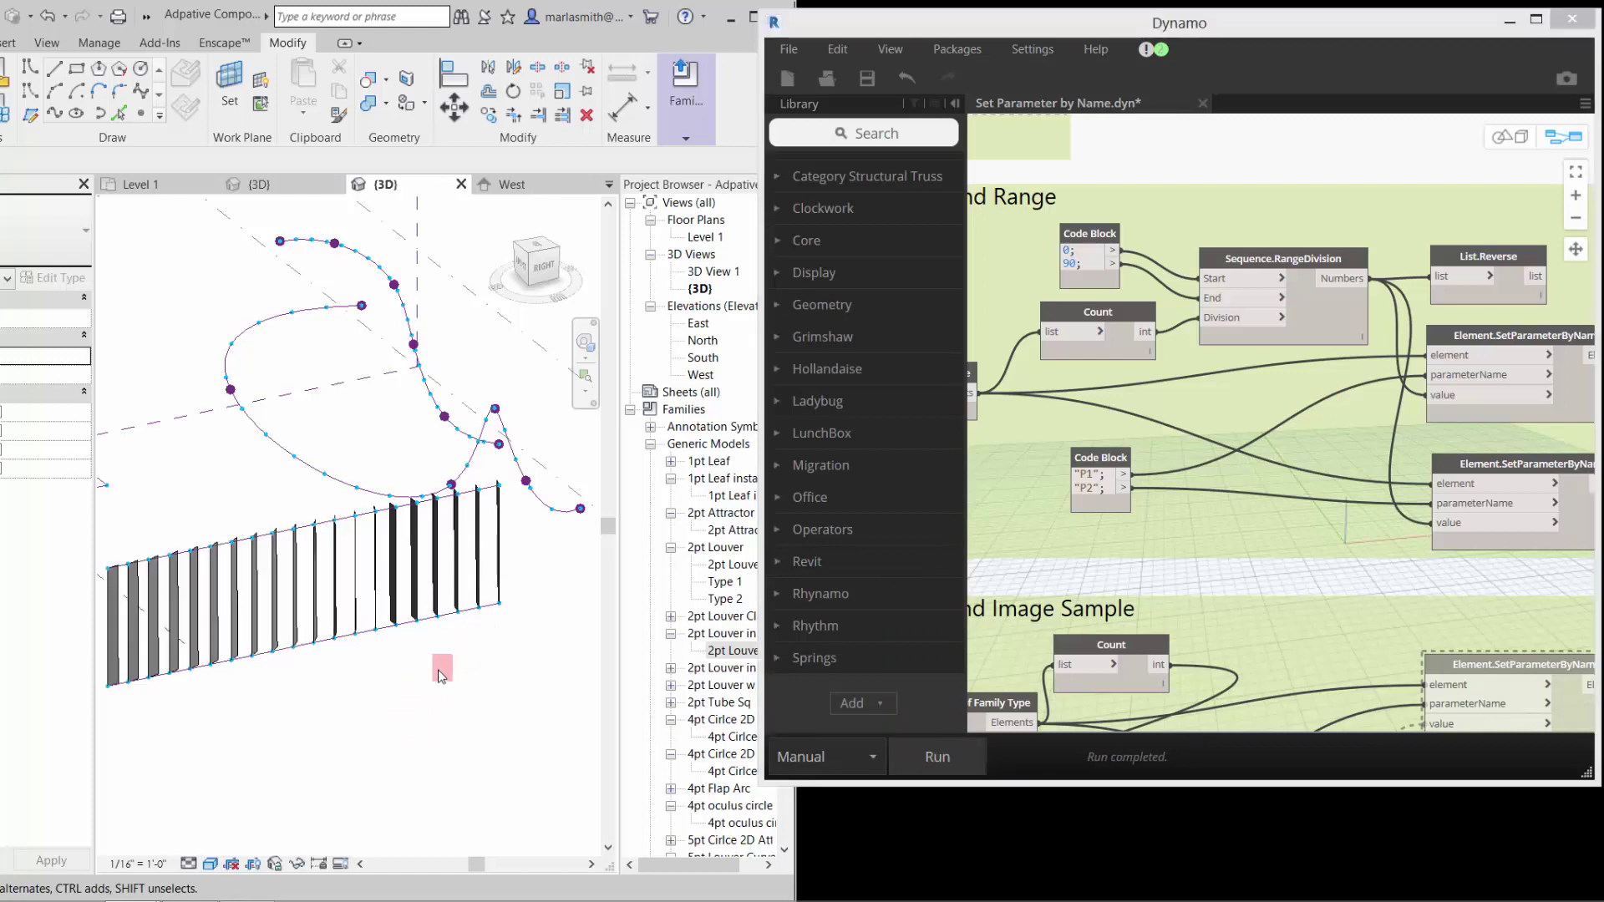
middle_click_drag(441, 675, 480, 752, "shift")
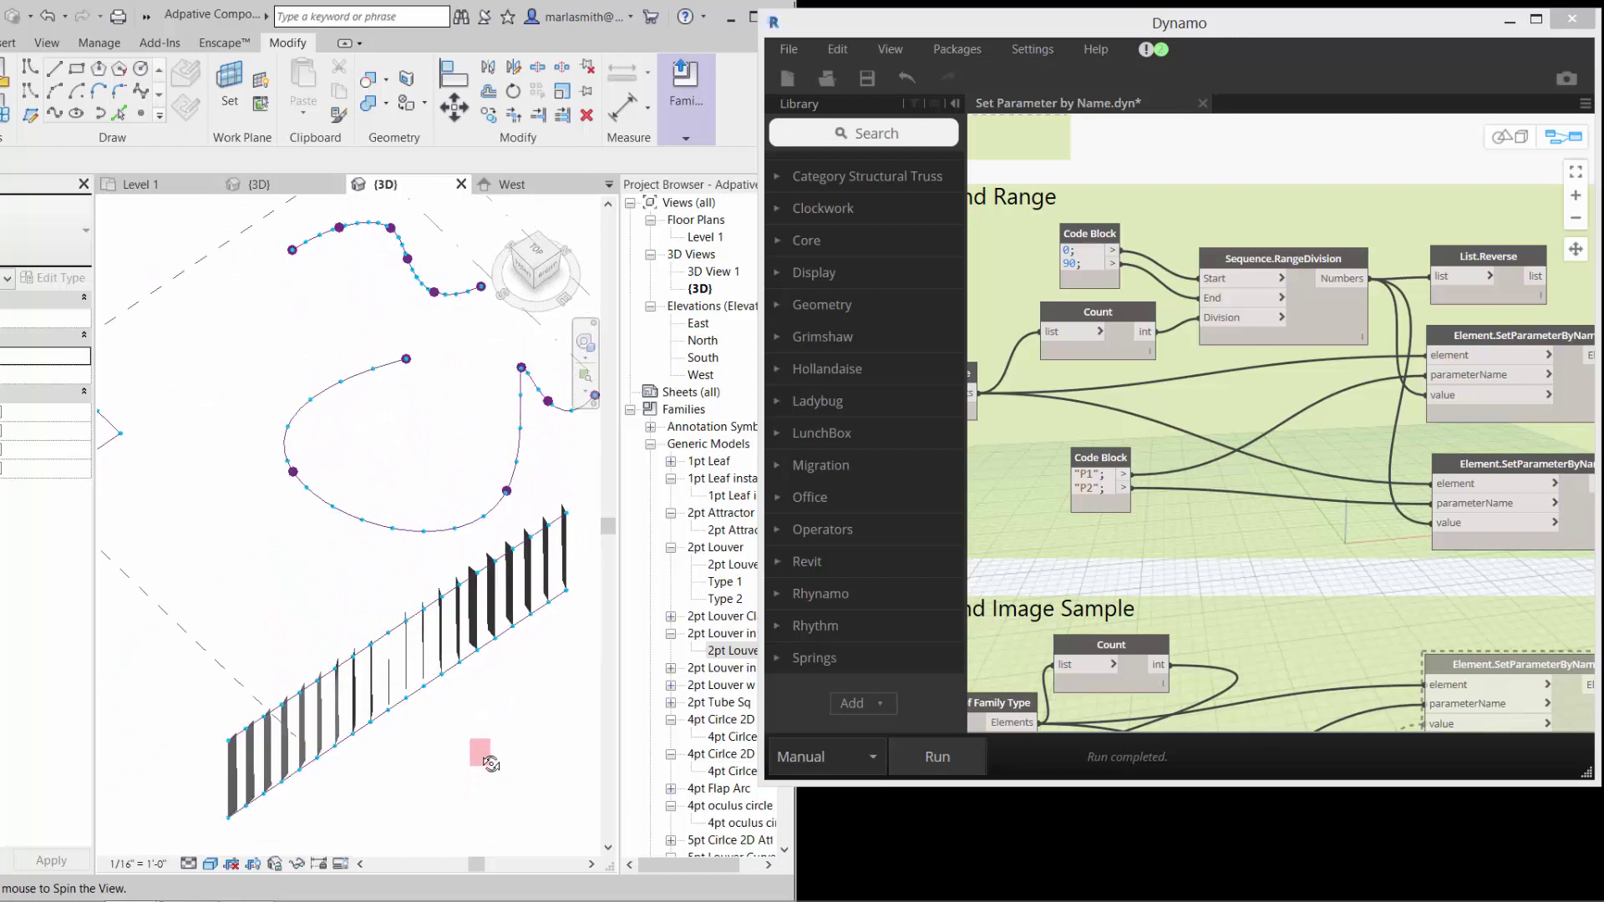
left_click(1203, 152)
scroll(1434, 267, "down", 2)
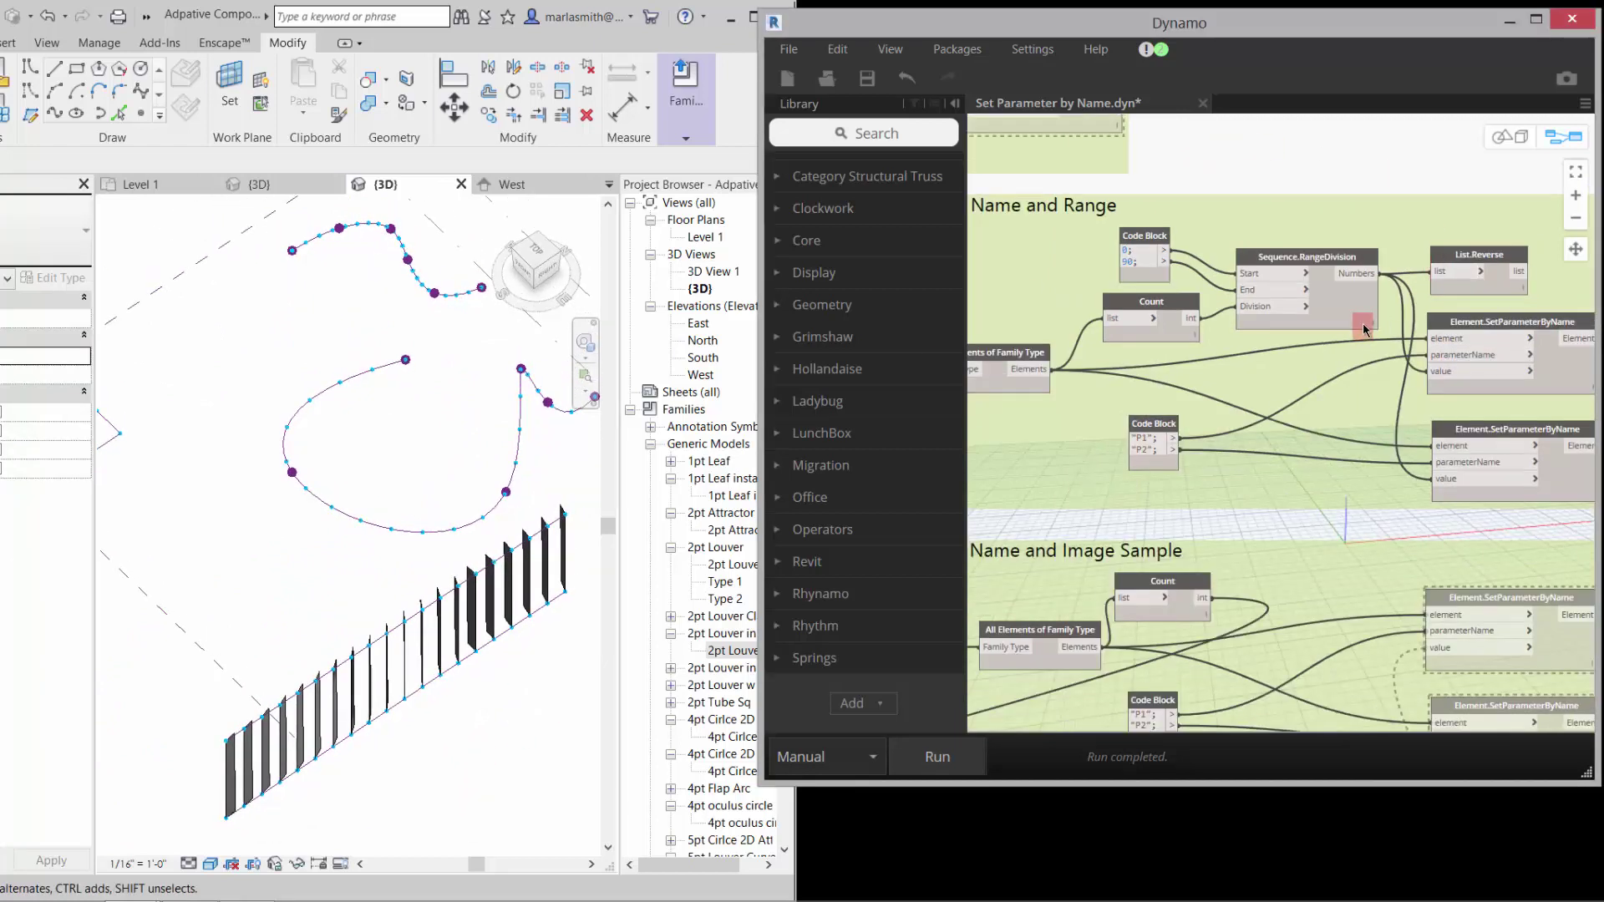
mouse_move(1376, 326)
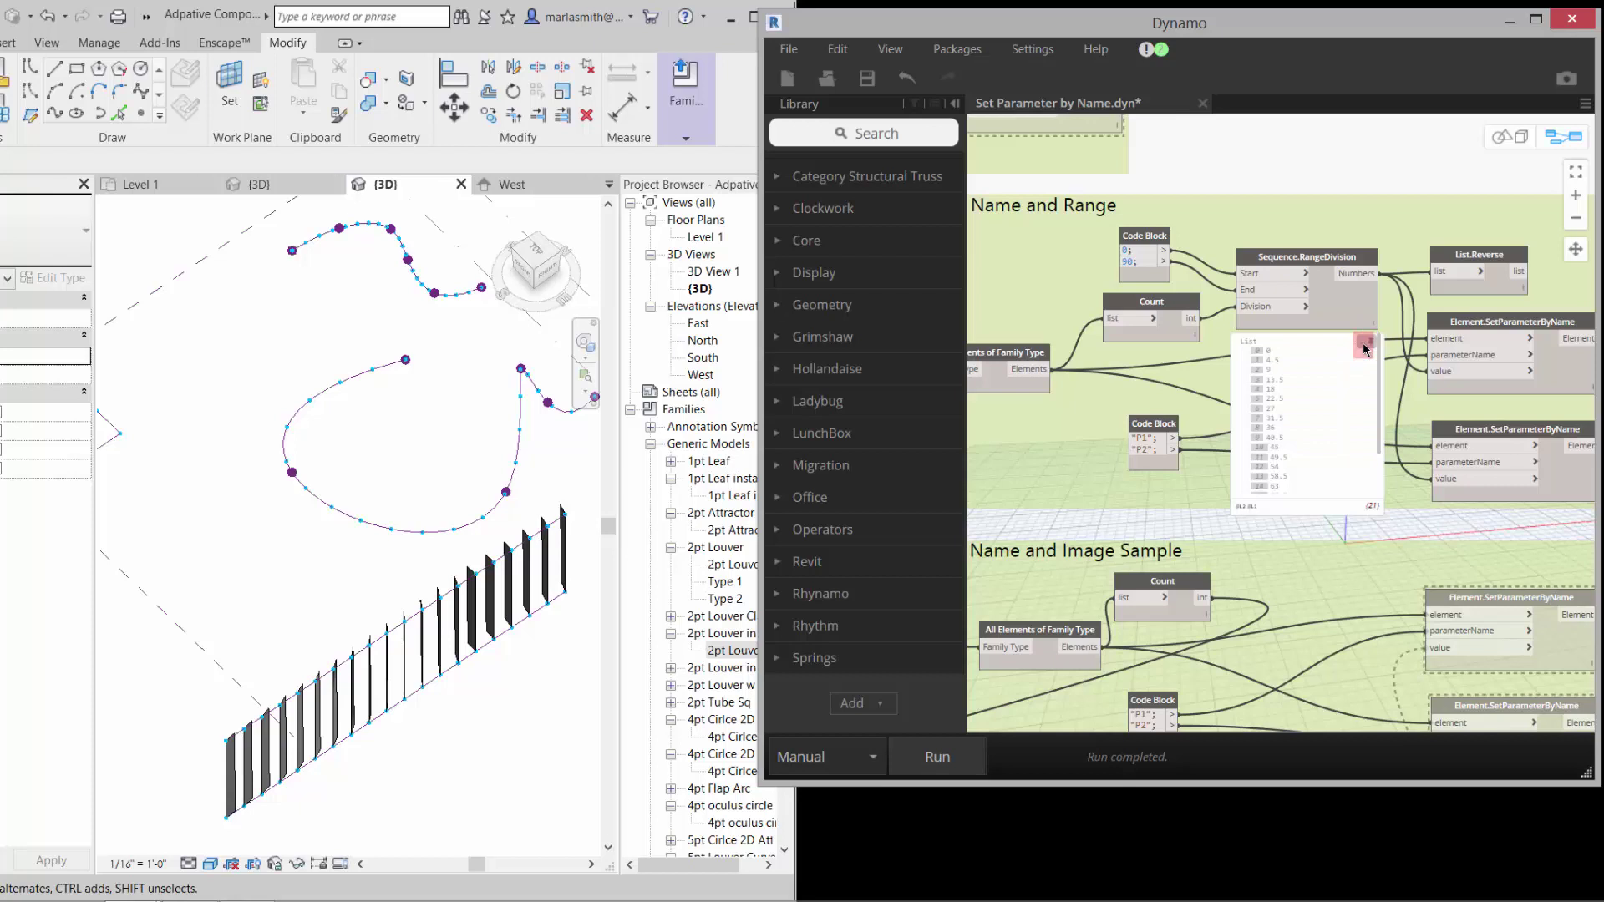
left_click(1366, 345)
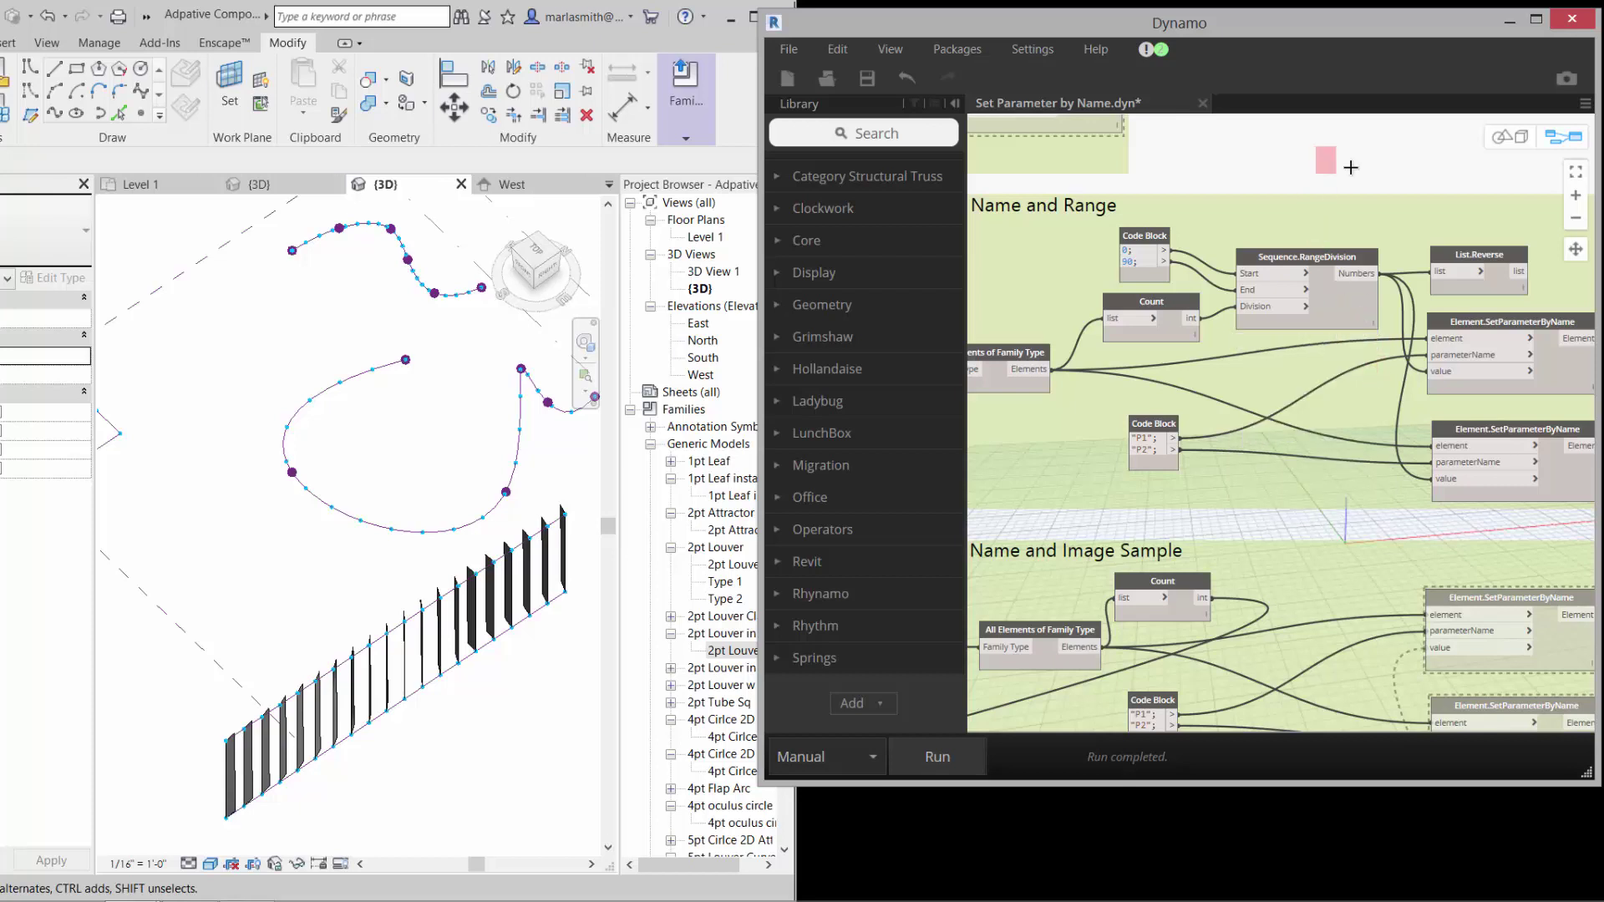
scroll(1129, 375, "down", 3)
scroll(1095, 375, "up", 5)
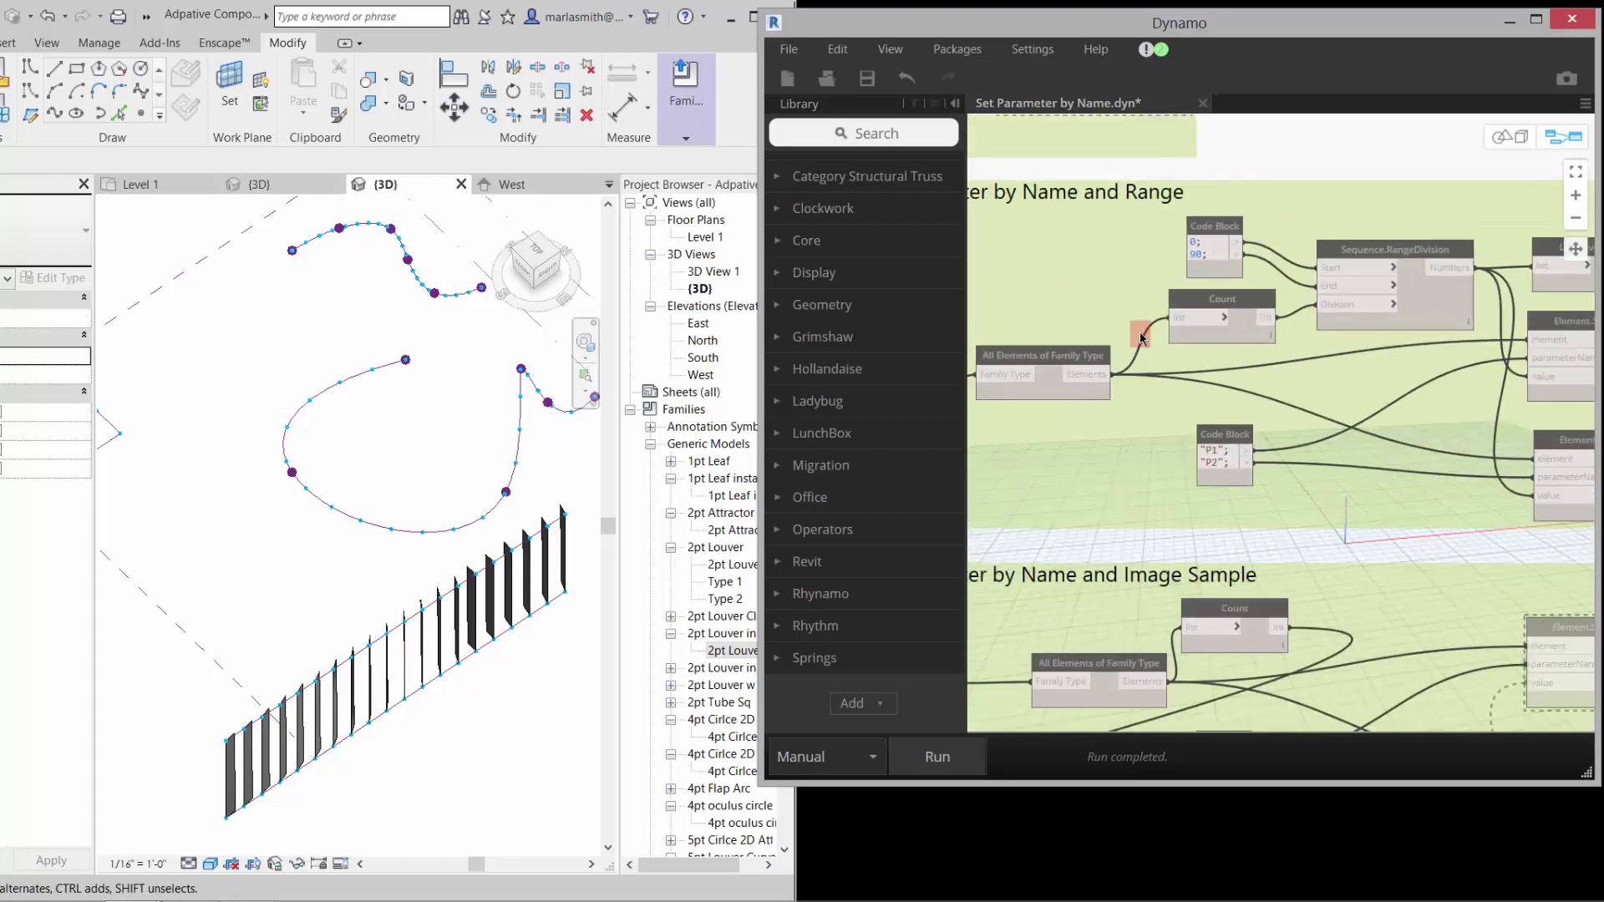
scroll(1089, 375, "up", 2)
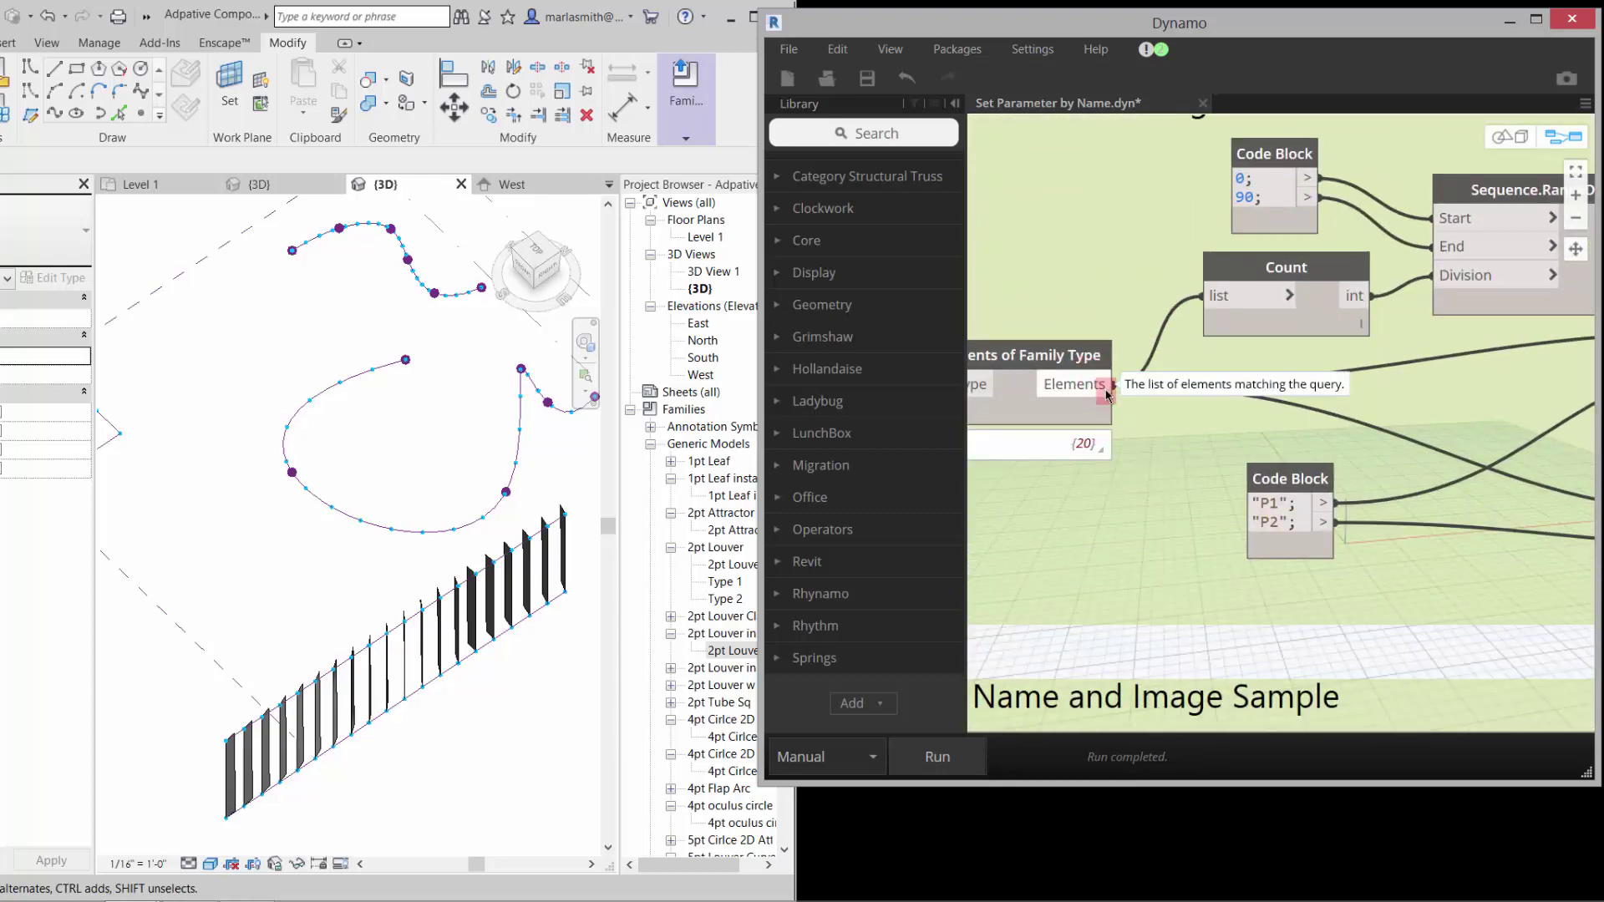
mouse_move(1362, 349)
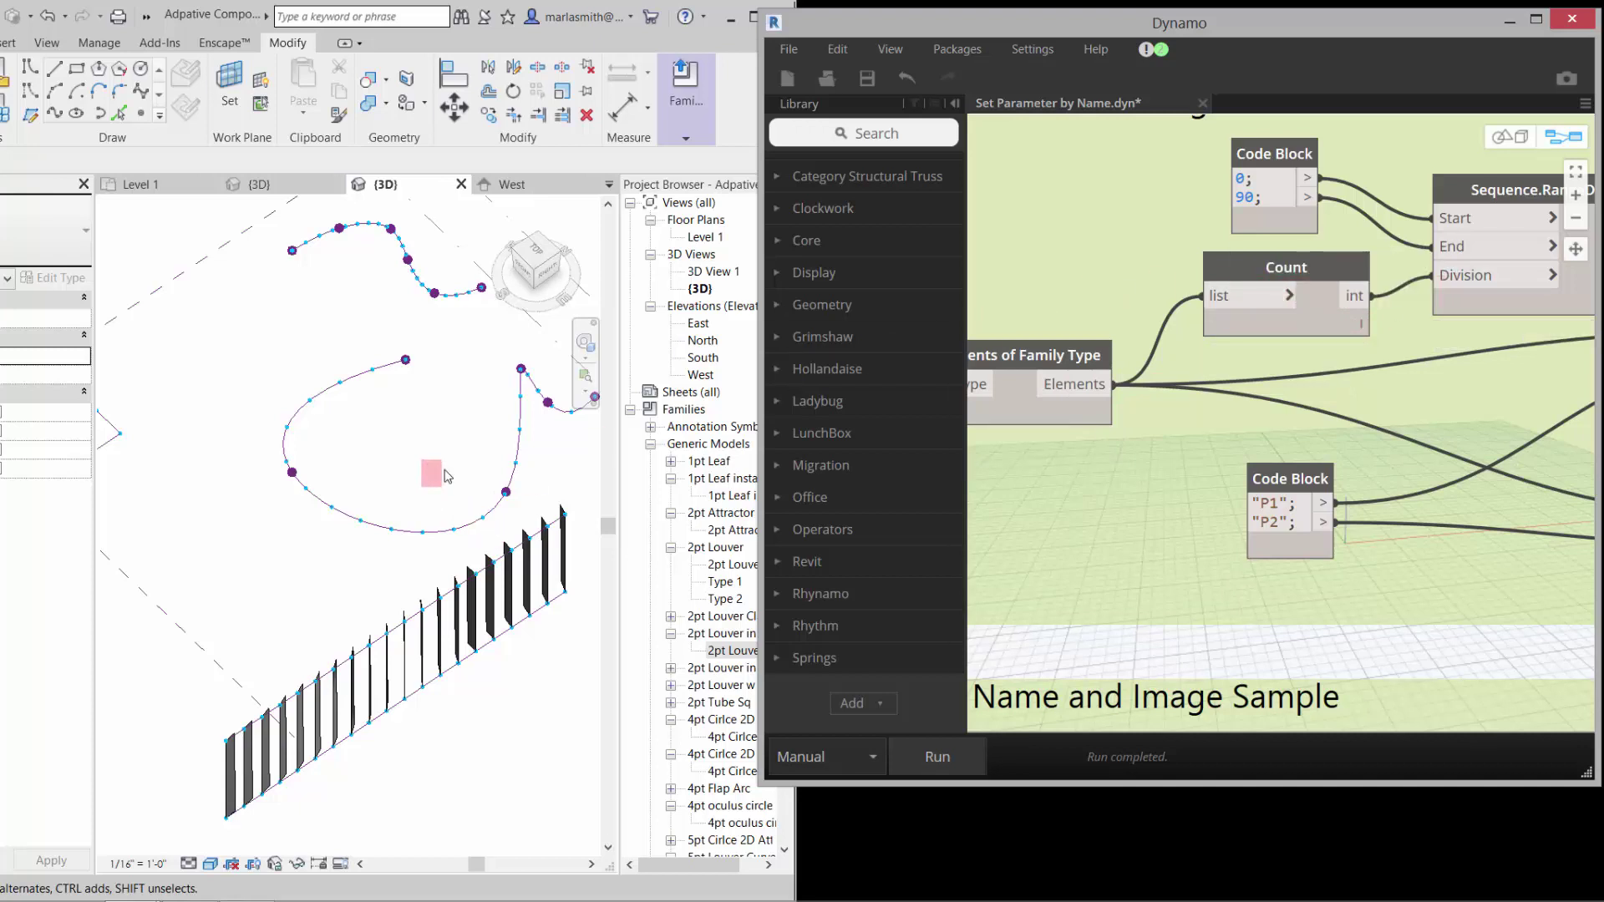
scroll(1059, 275, "down", 4)
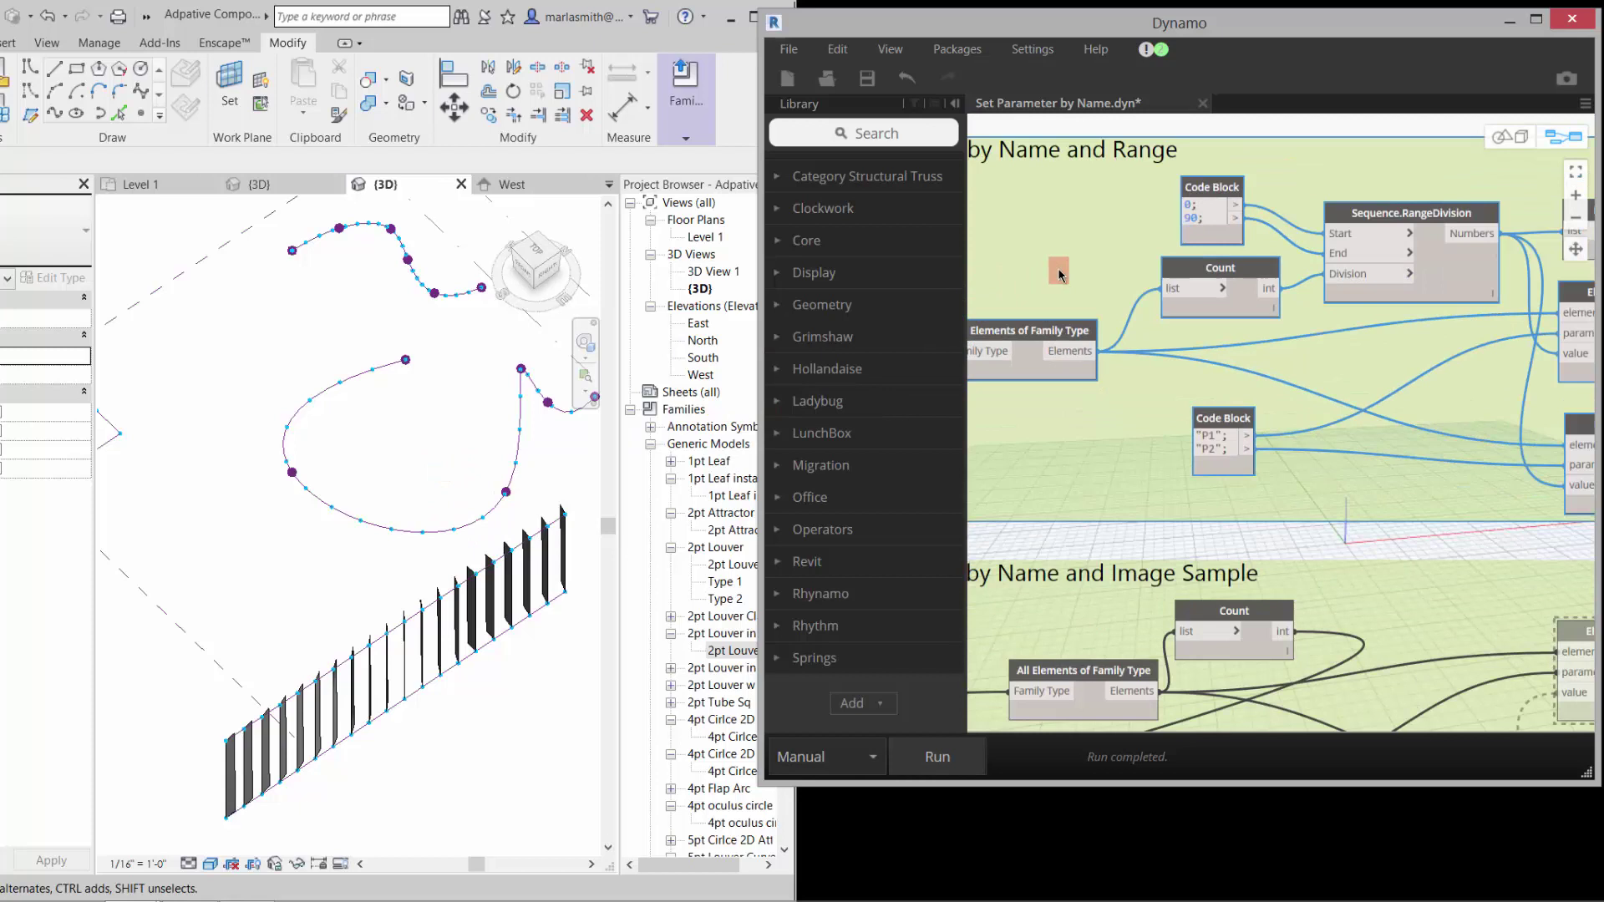
mouse_move(1425, 287)
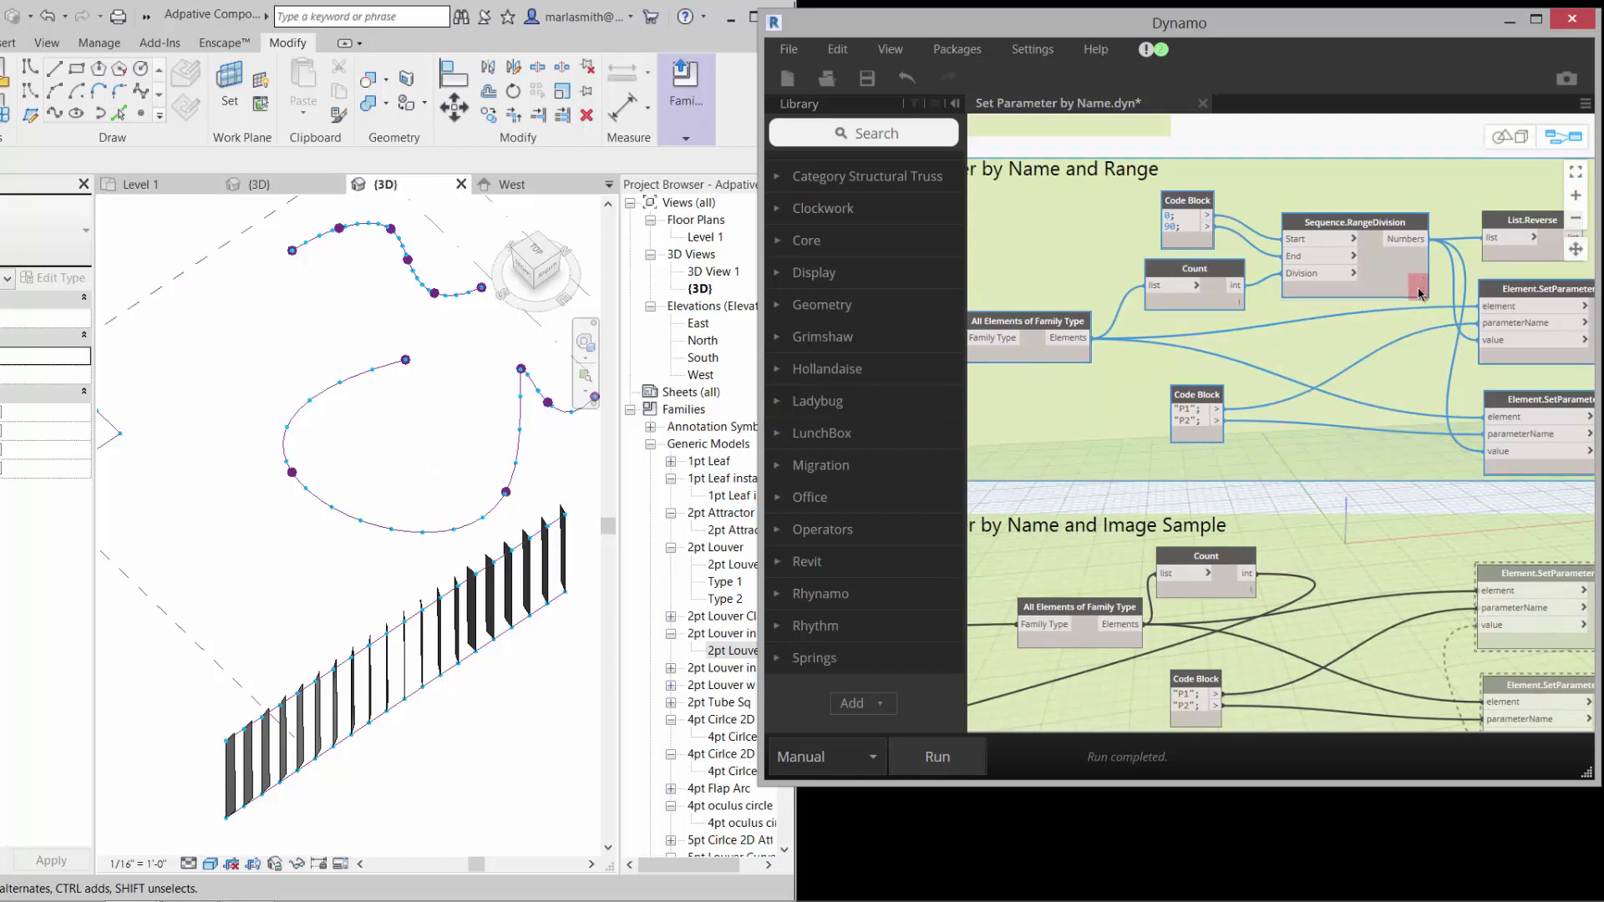
left_click(1424, 310)
mouse_move(1240, 314)
scroll(1141, 274, "down", 2)
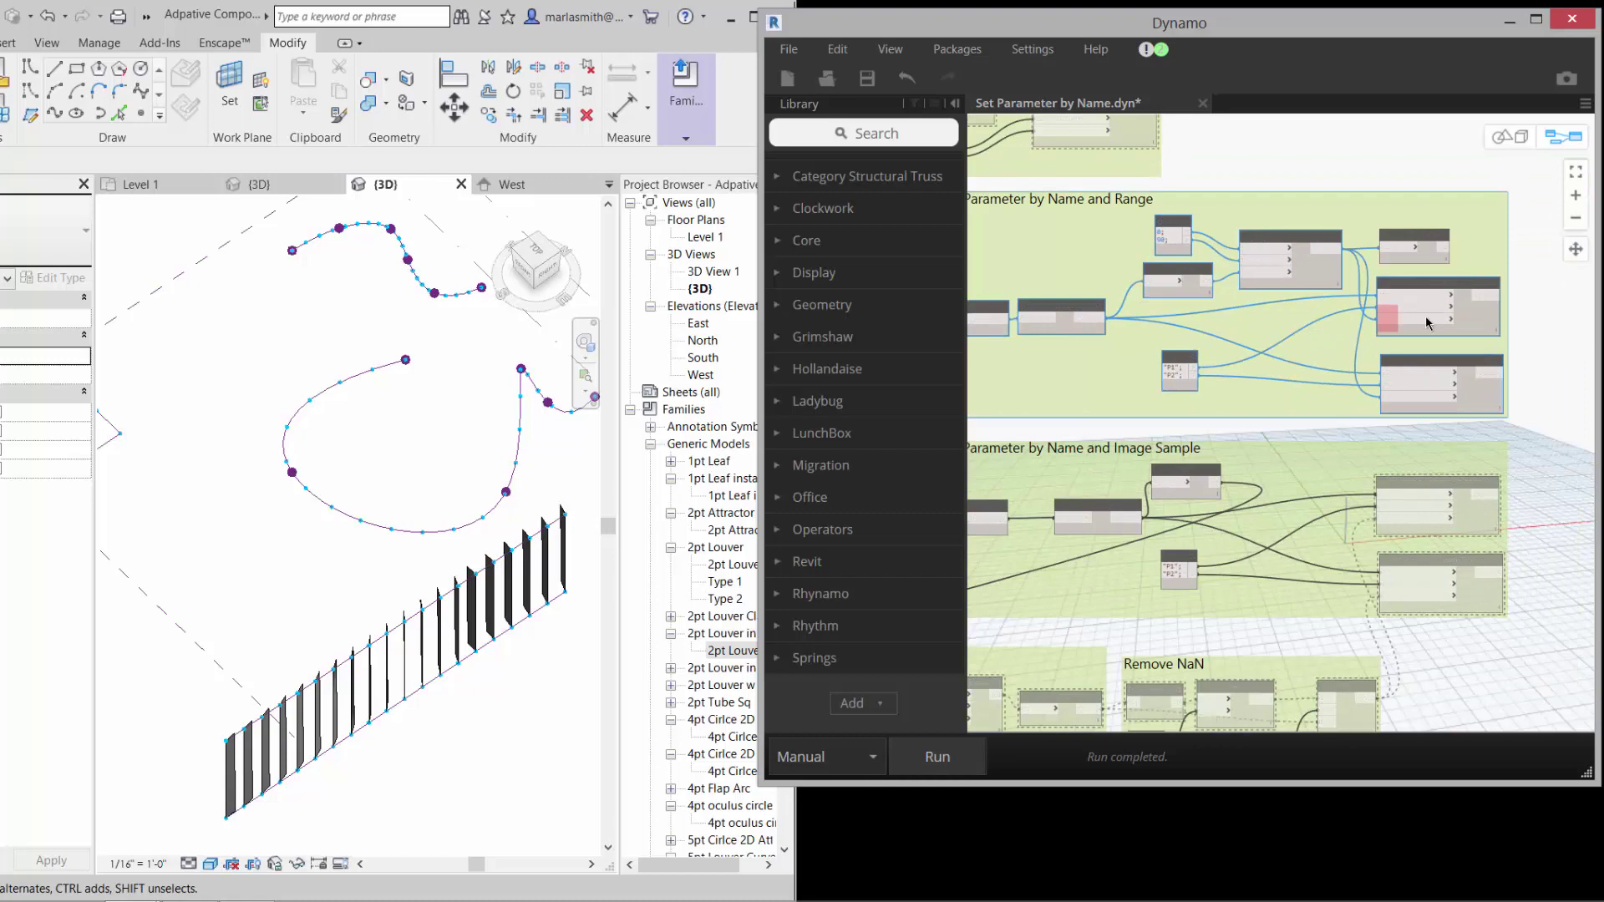
scroll(1412, 321, "up", 4)
mouse_move(1467, 349)
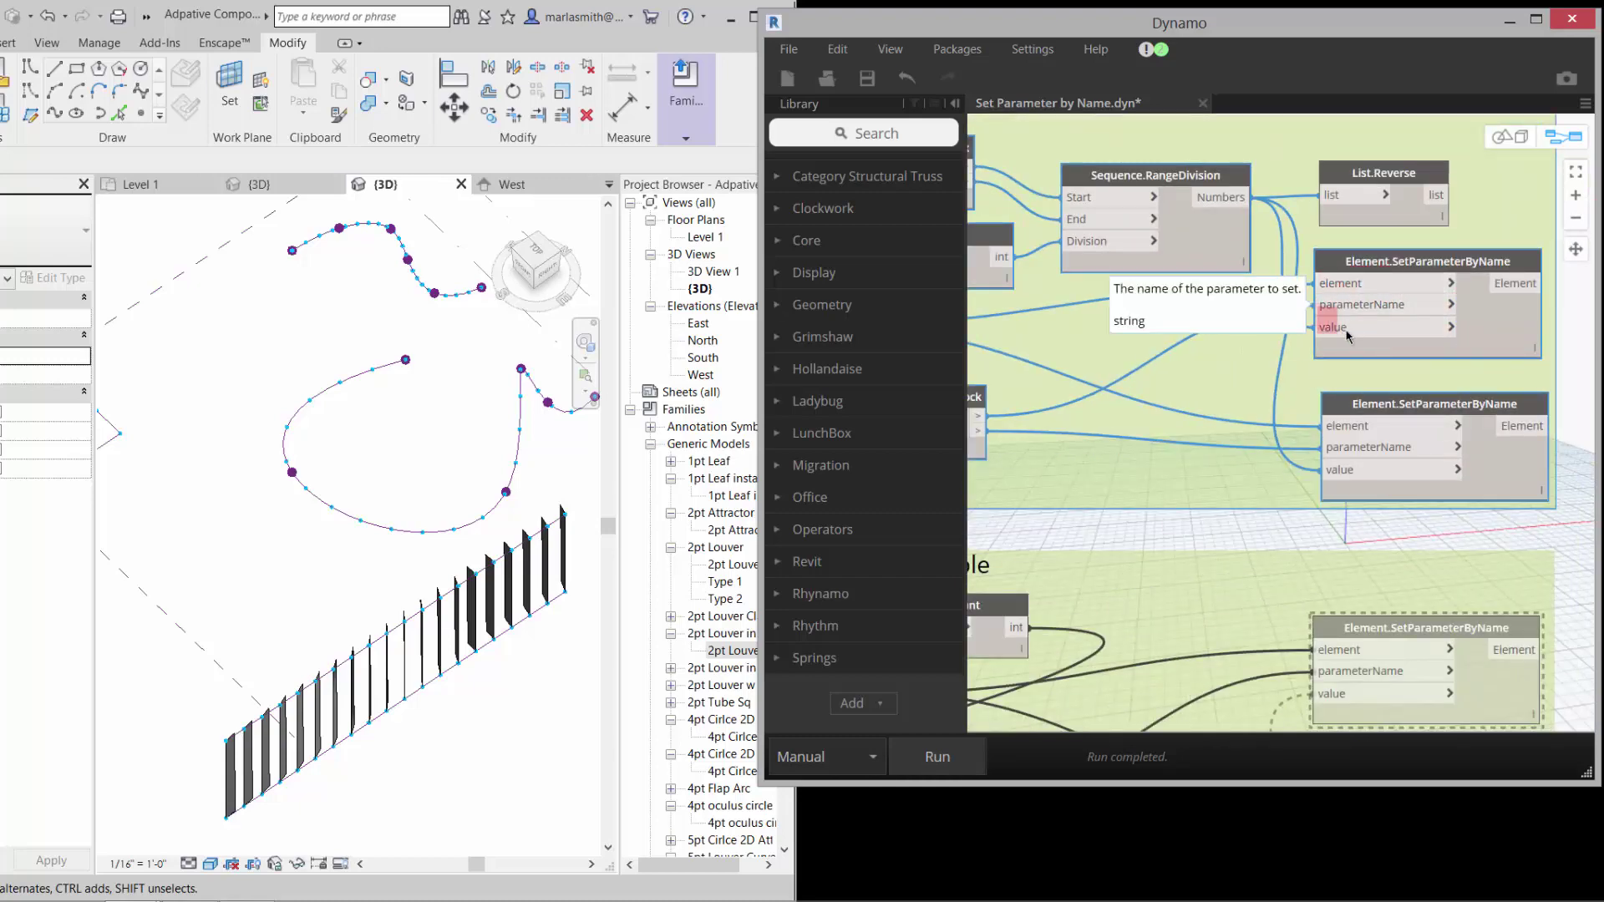
Wire List.Reverse's output into the first SetParameterByName value input and rerun the graph
left_click(1452, 195)
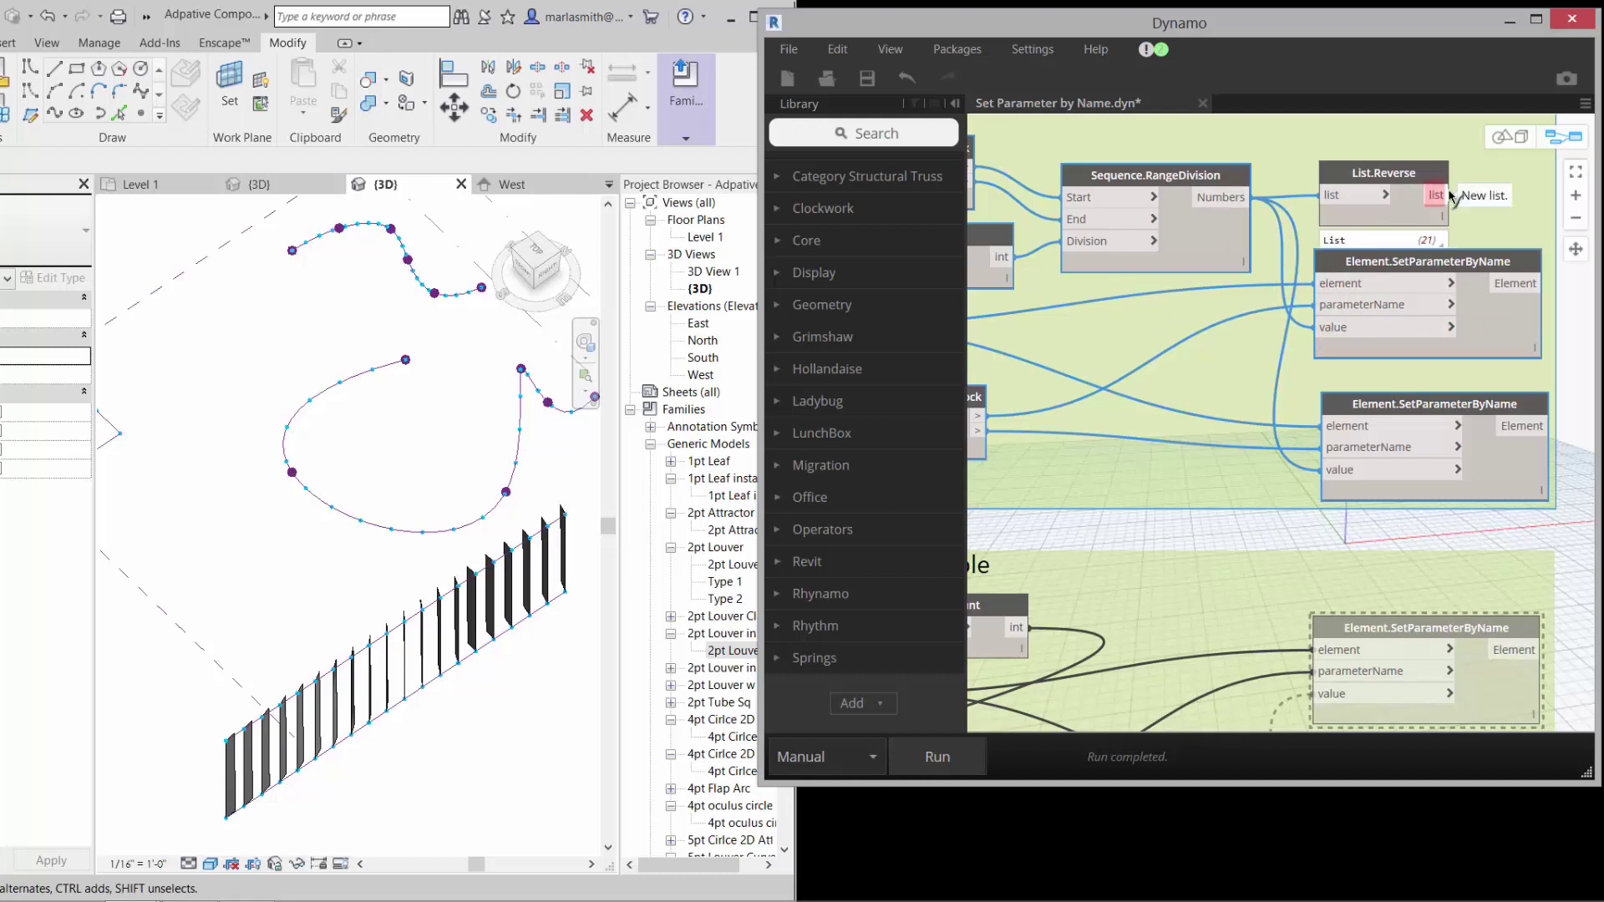
left_click(1321, 326)
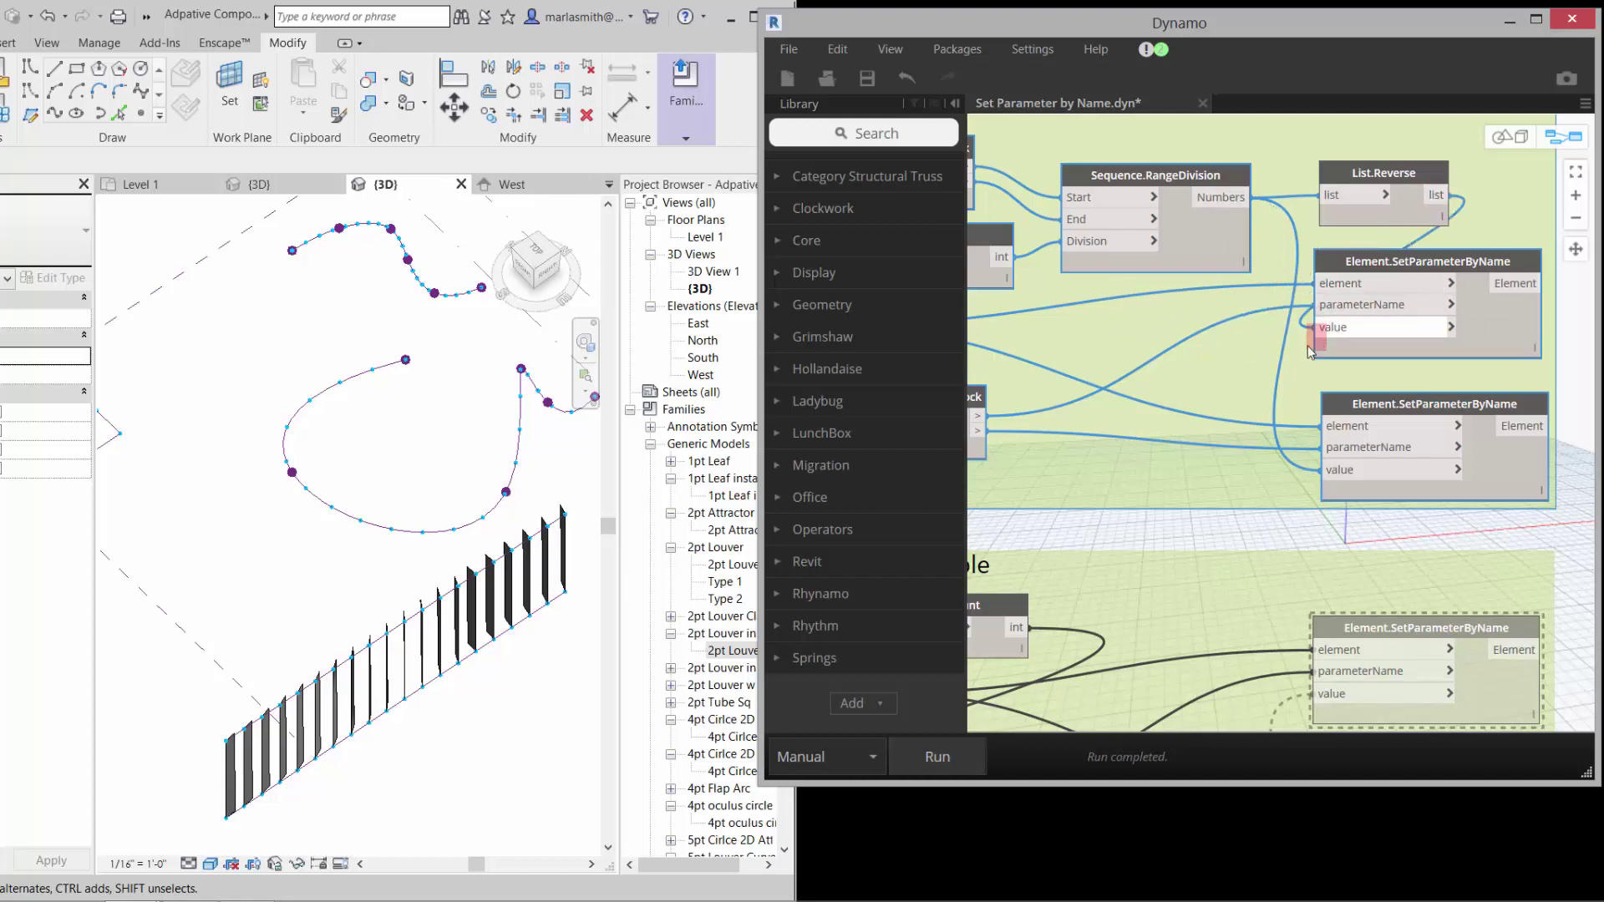
left_click(932, 756)
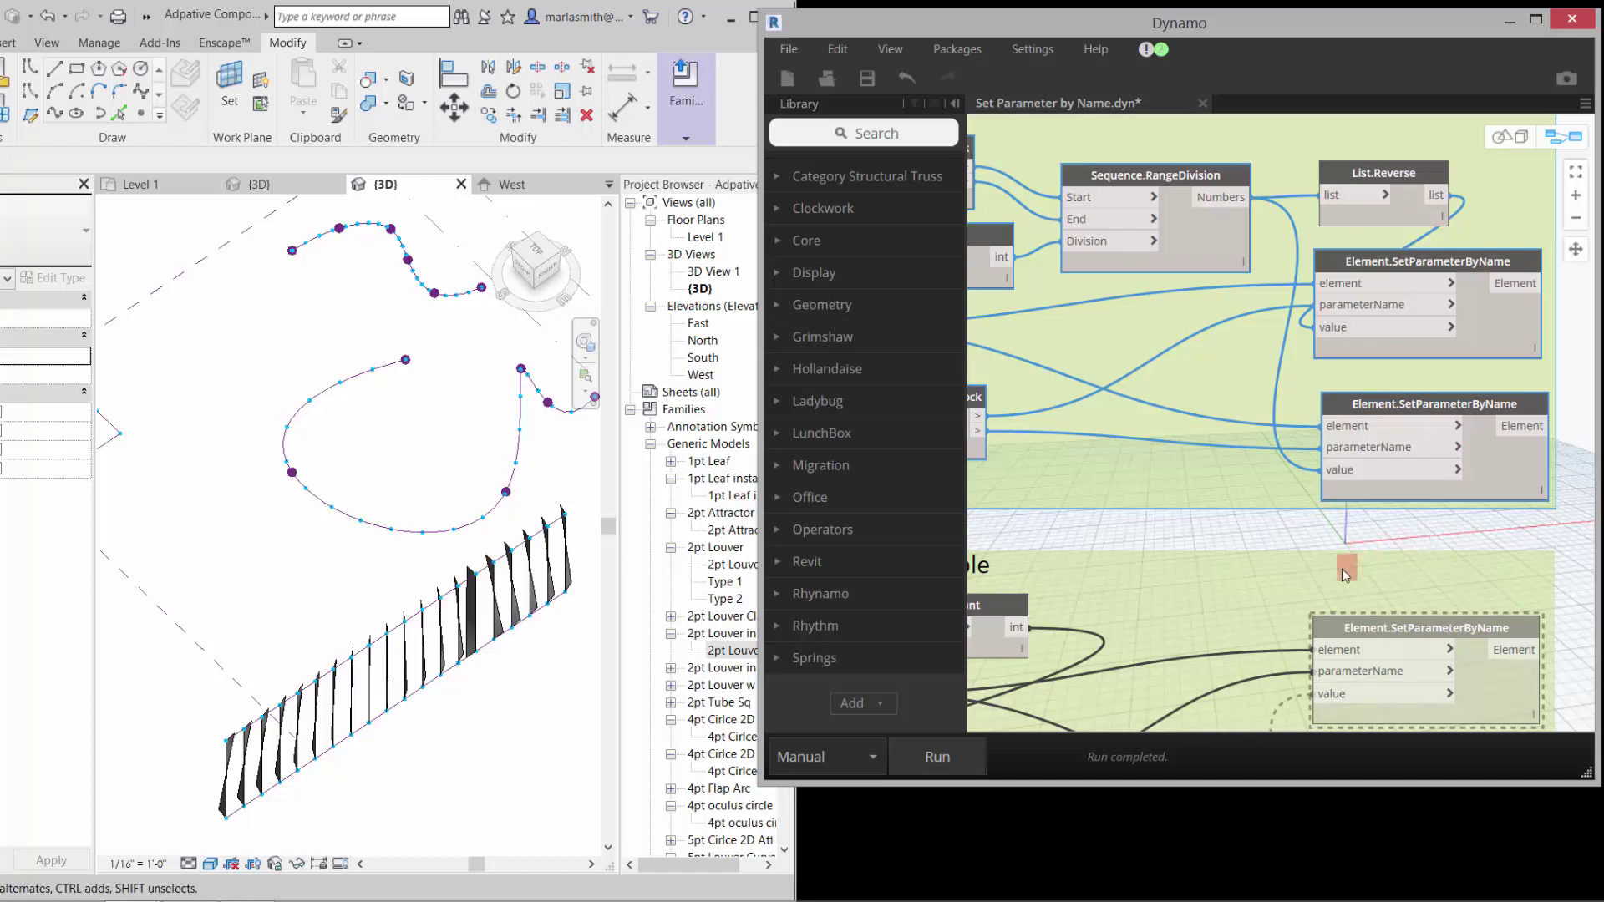
left_click(1328, 535)
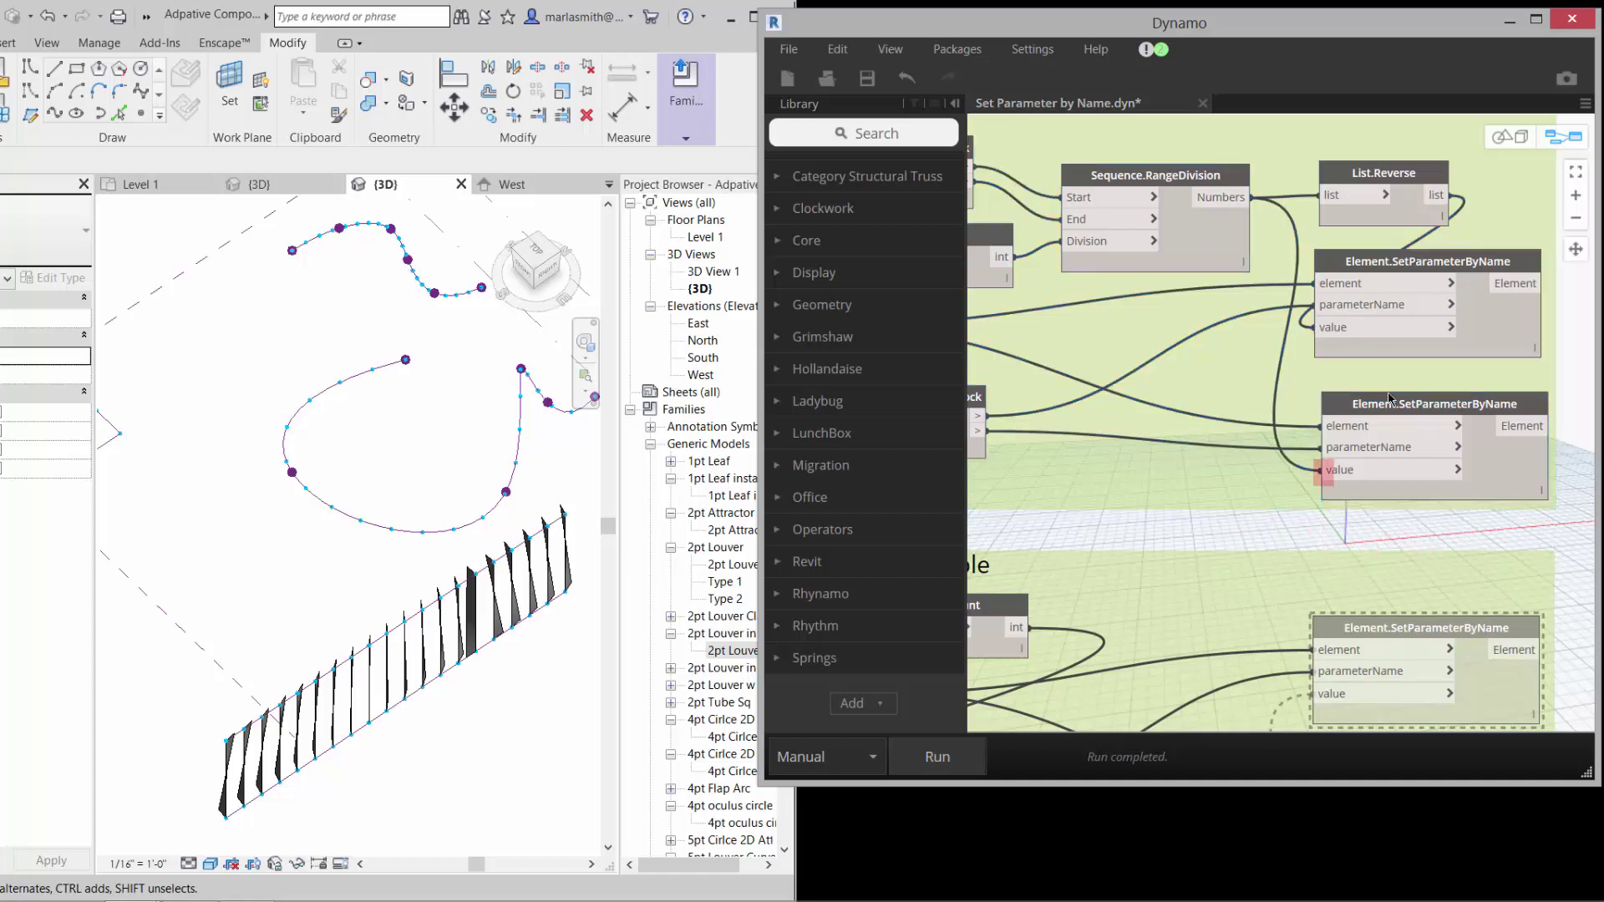
scroll(1431, 351, "down", 3)
scroll(1434, 360, "down", 5)
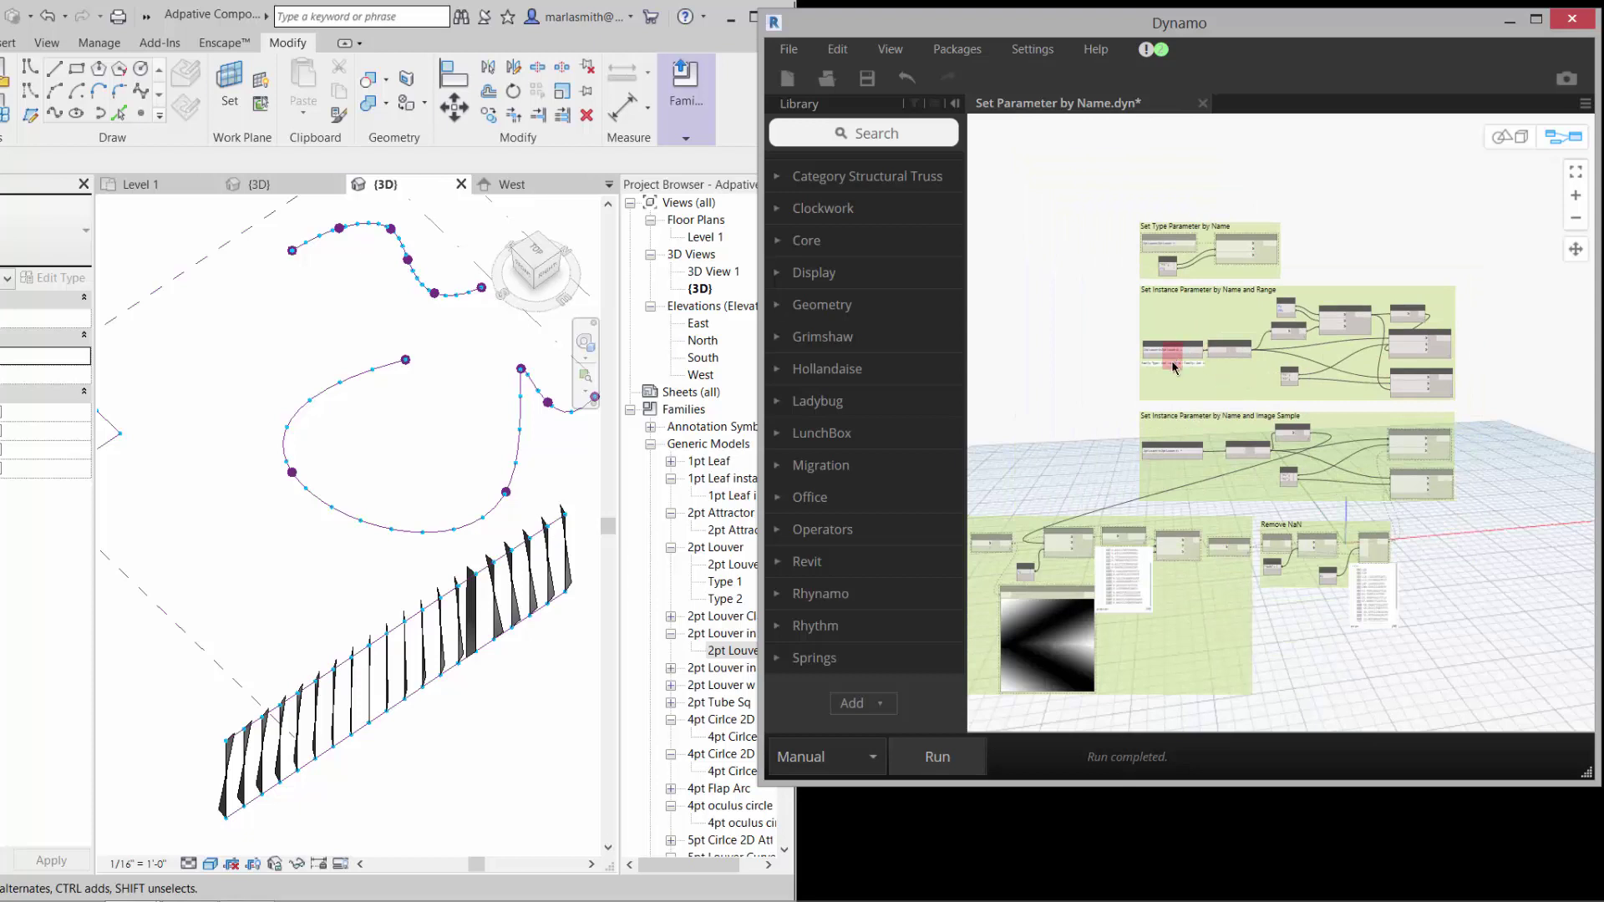
scroll(1349, 449, "down", 3)
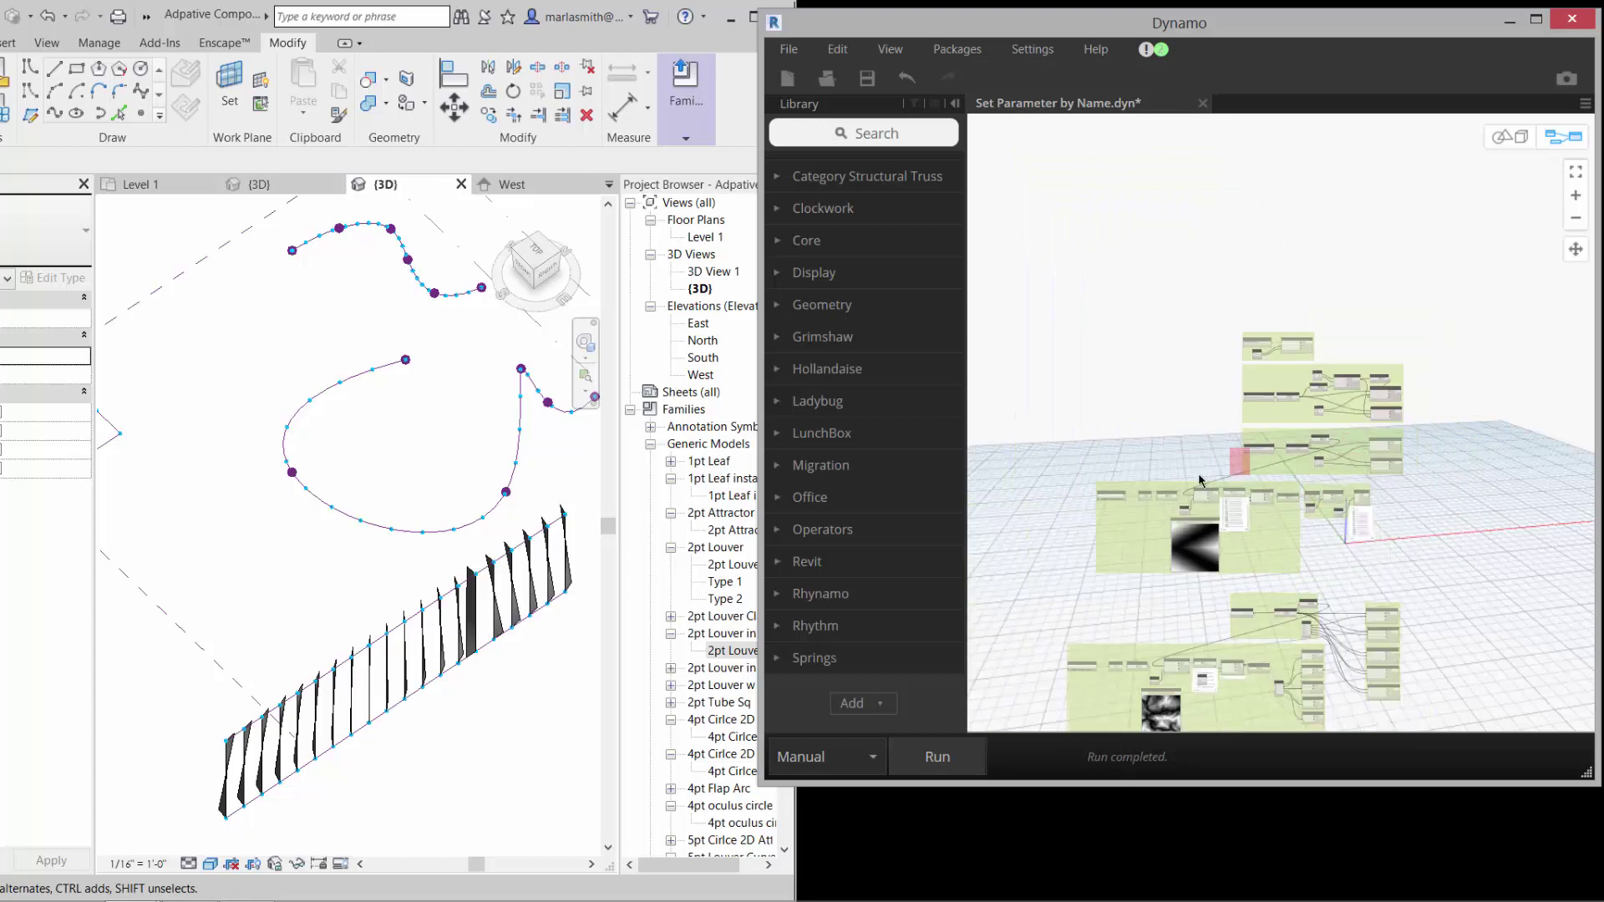